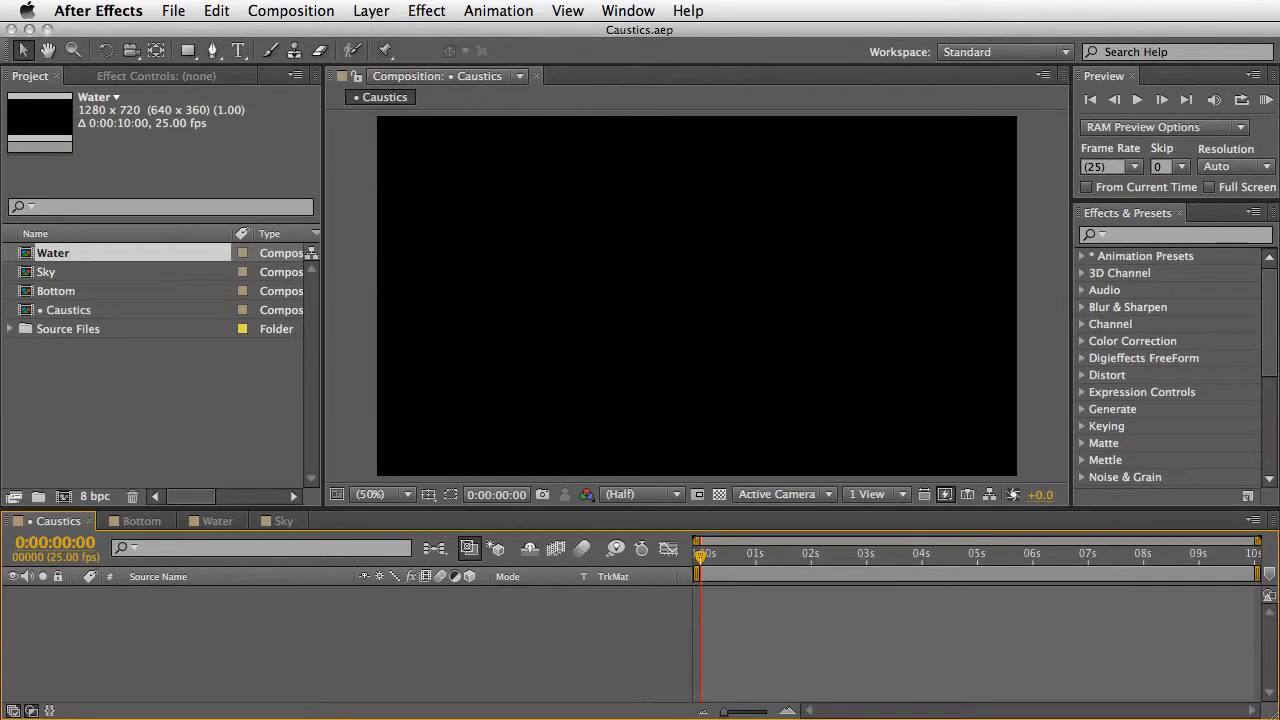
Step: Create a black solid layer at comp size in the Caustics composition
key("super+y")
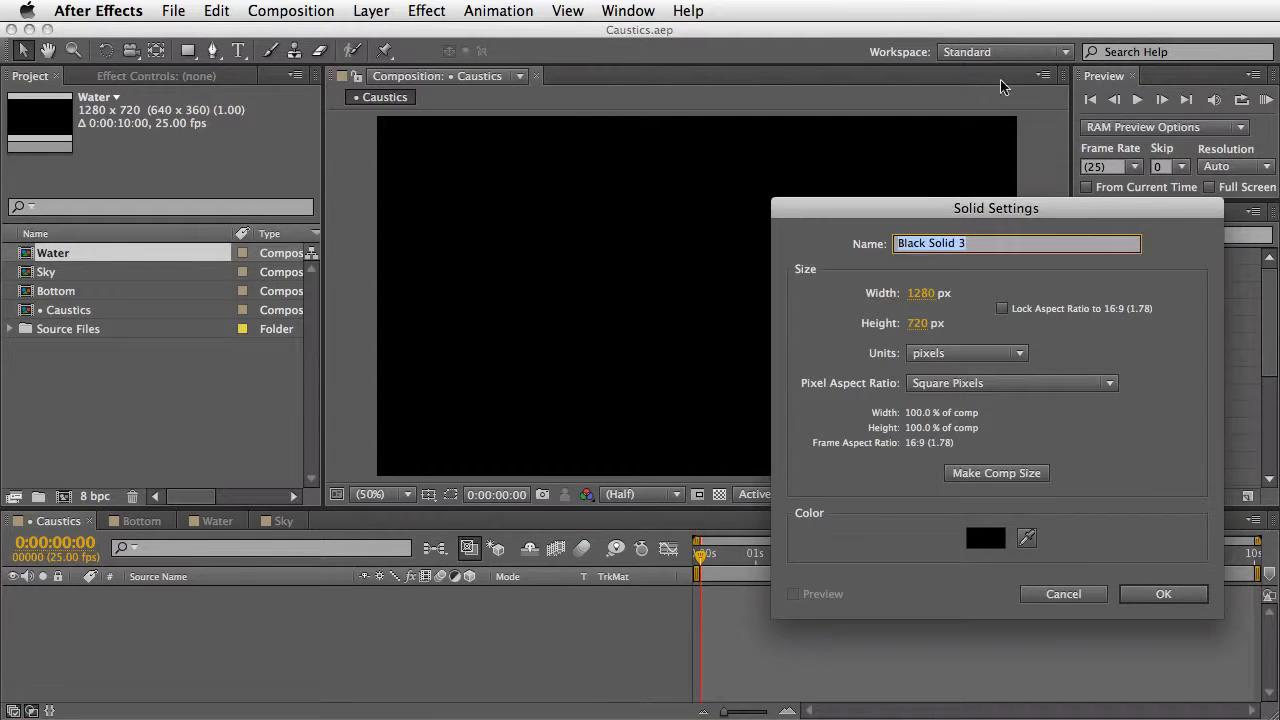
left_click_drag(923, 213, 552, 128)
left_click(626, 388)
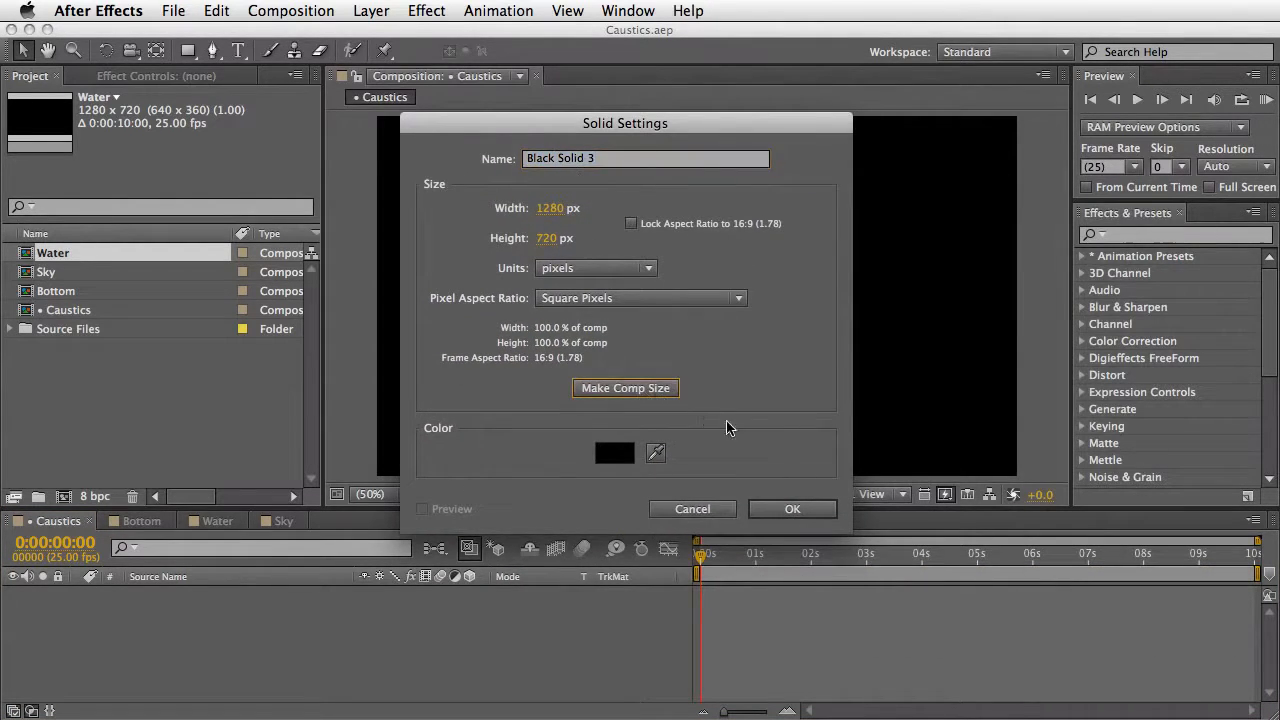
left_click(788, 510)
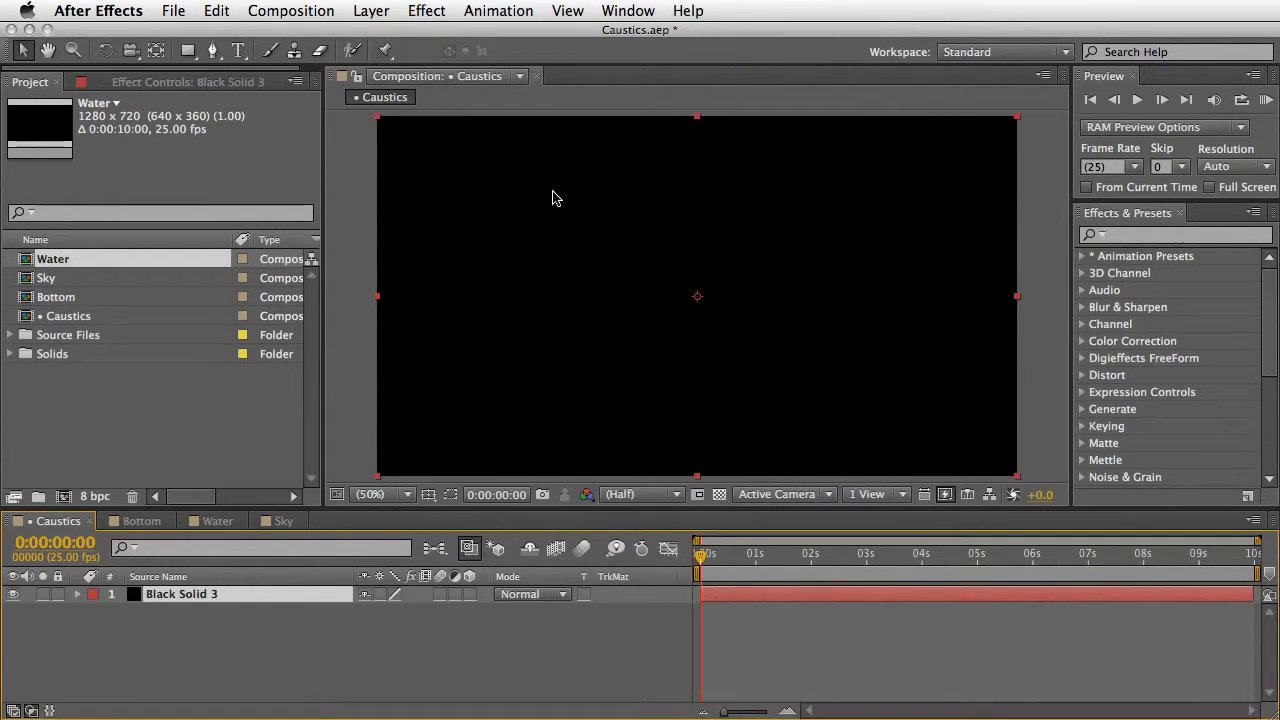
Step: Apply the Caustics simulation effect to the black solid and review its Bottom, Water and Sky settings
left_click(424, 10)
mouse_move(463, 434)
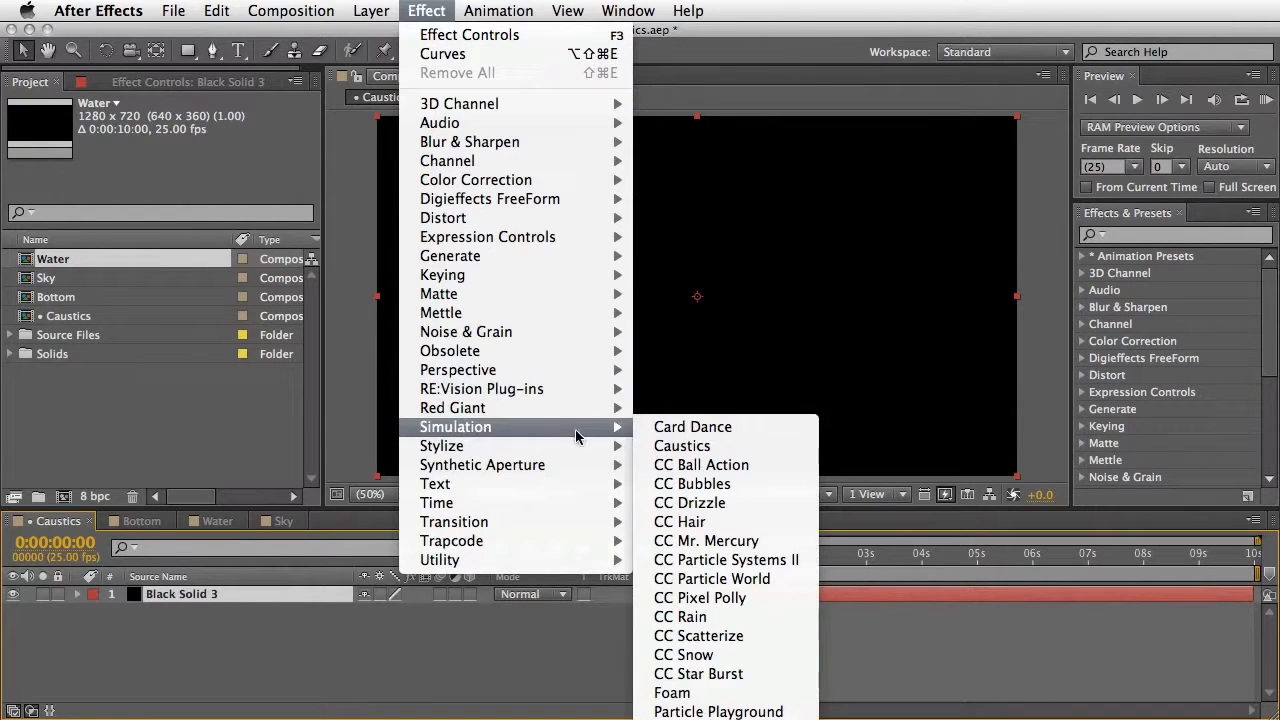
left_click(686, 447)
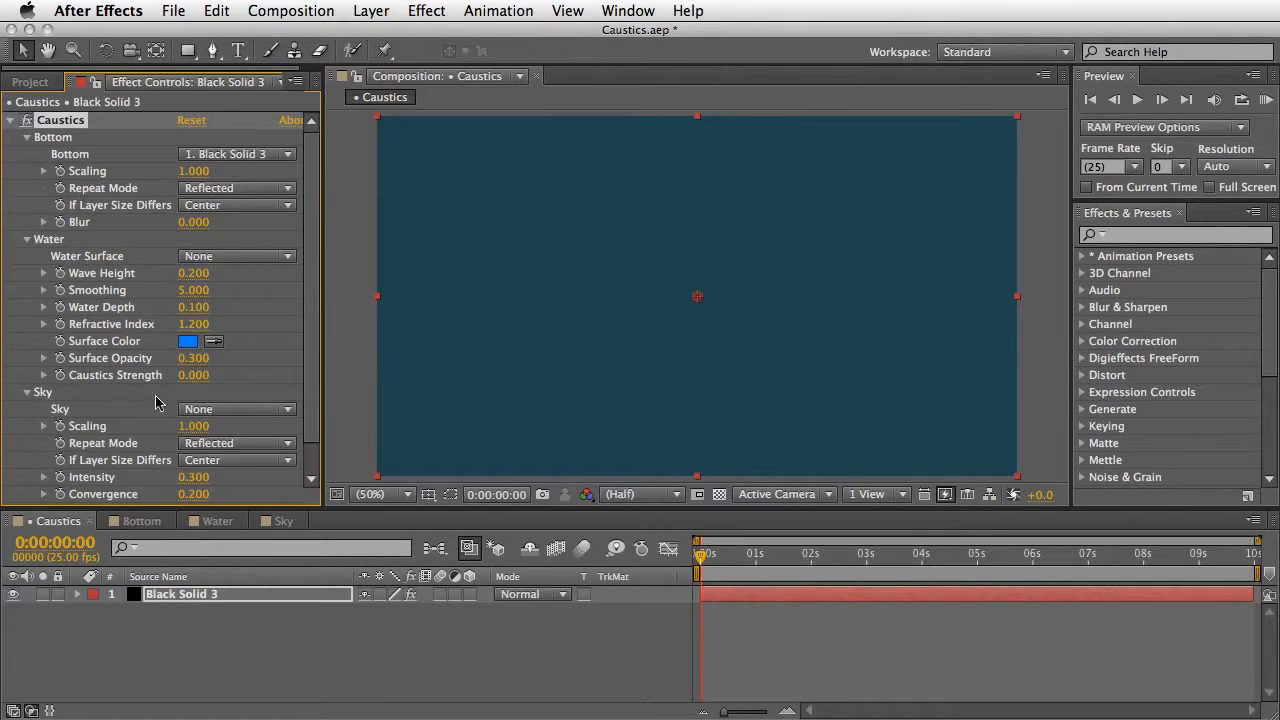
scroll(305, 330, "down", 2)
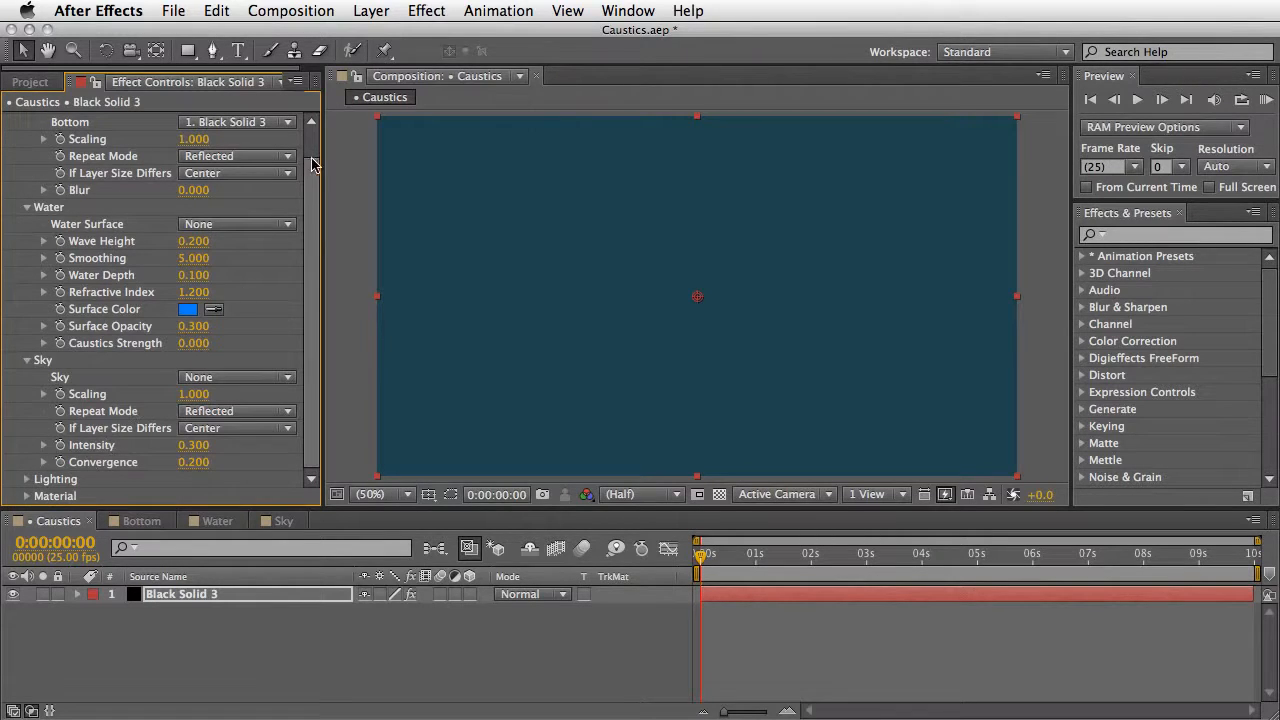
scroll(316, 168, "up", 2)
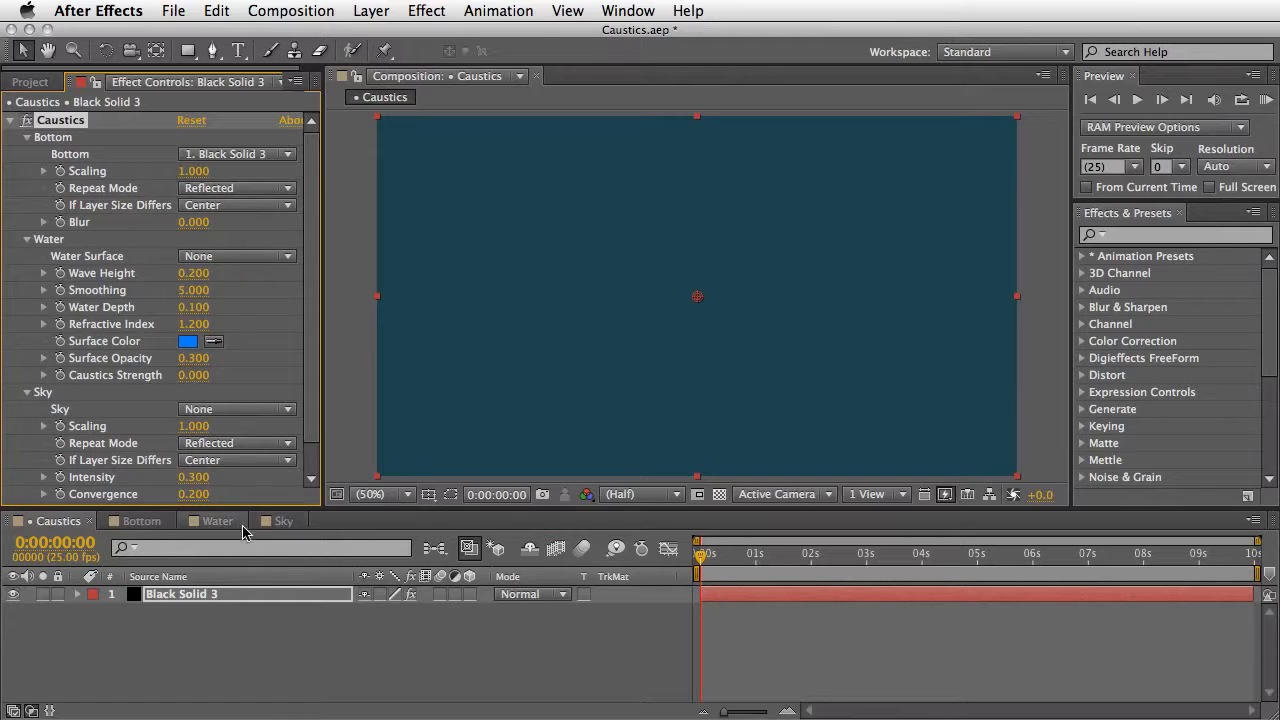
Step: In the Bottom composition, enable the Bevel Edges and CC RepeTile effects on the Gray Doubts.jpg layer
left_click(140, 522)
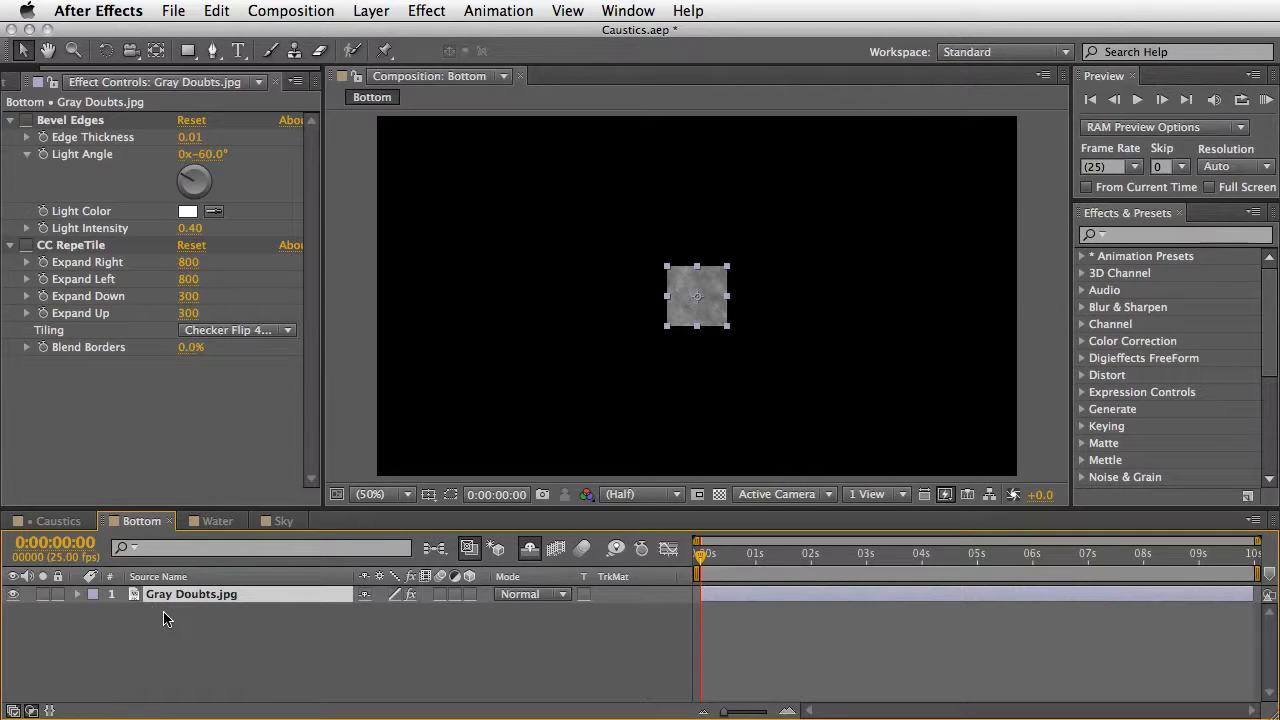
left_click(29, 125)
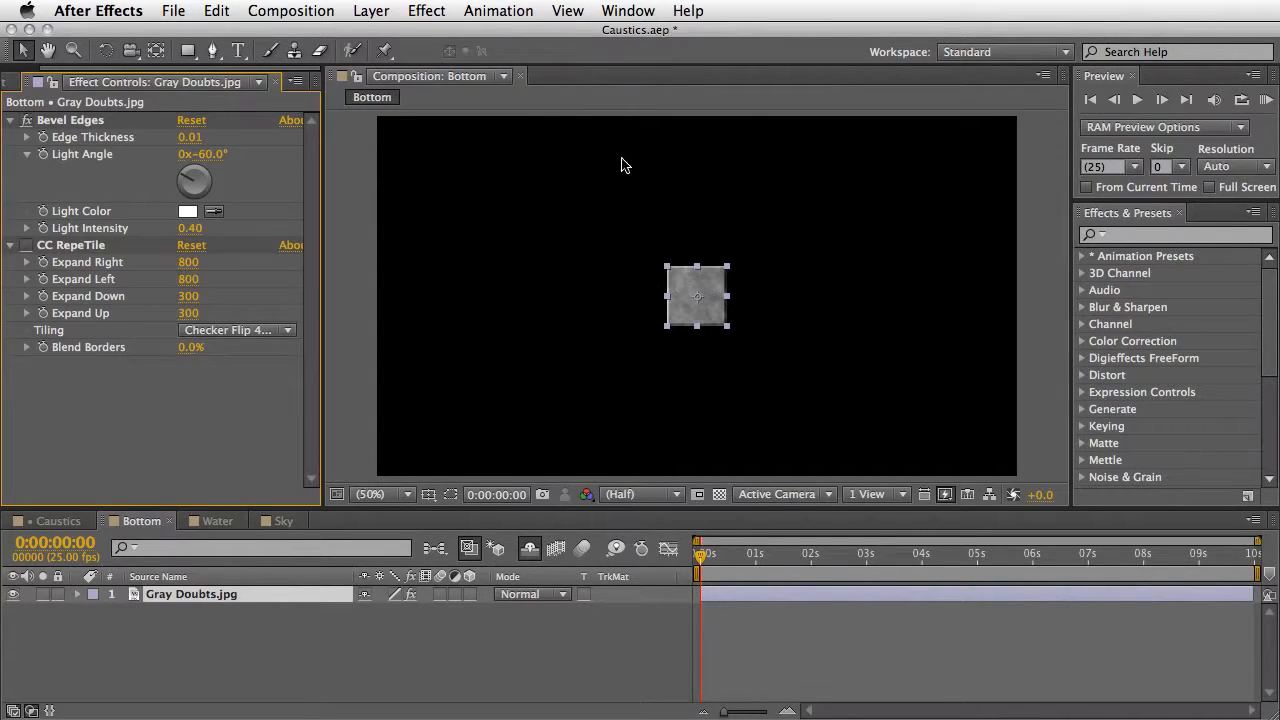
left_click(27, 245)
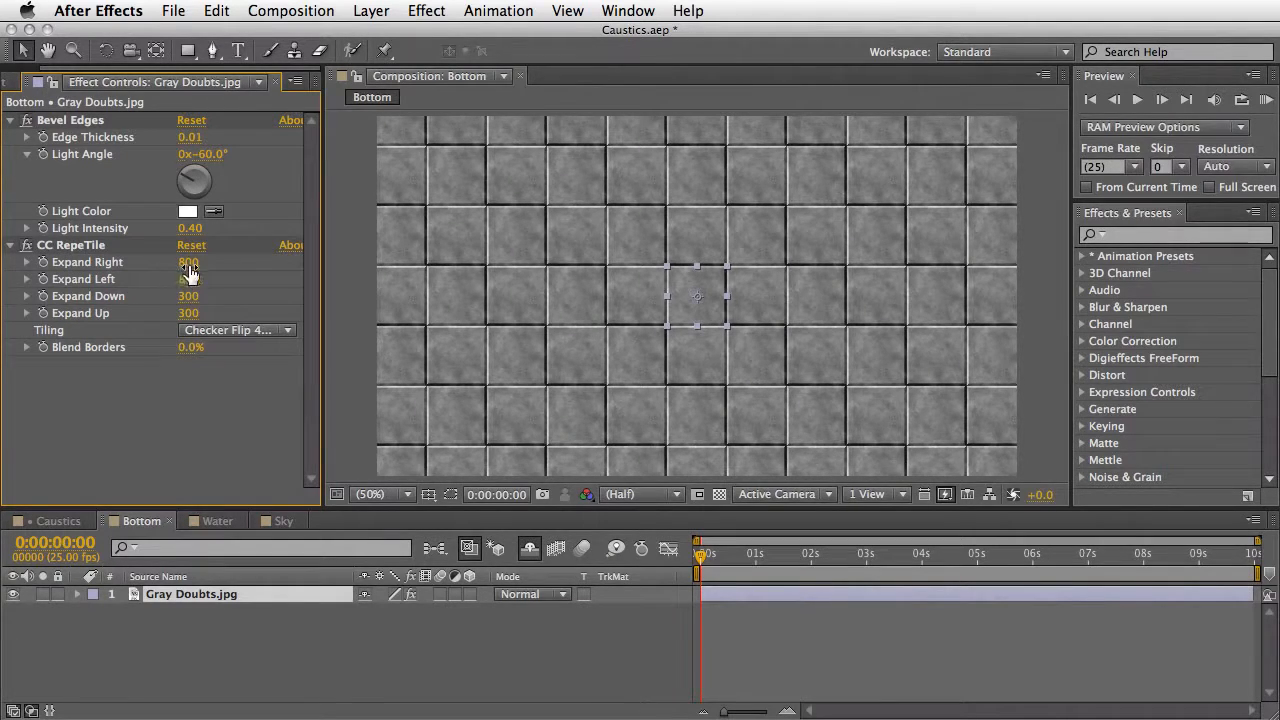
Step: Try reducing CC RepeTile's Expand Right to 210 and undo the change
left_click_drag(188, 262, 152, 268)
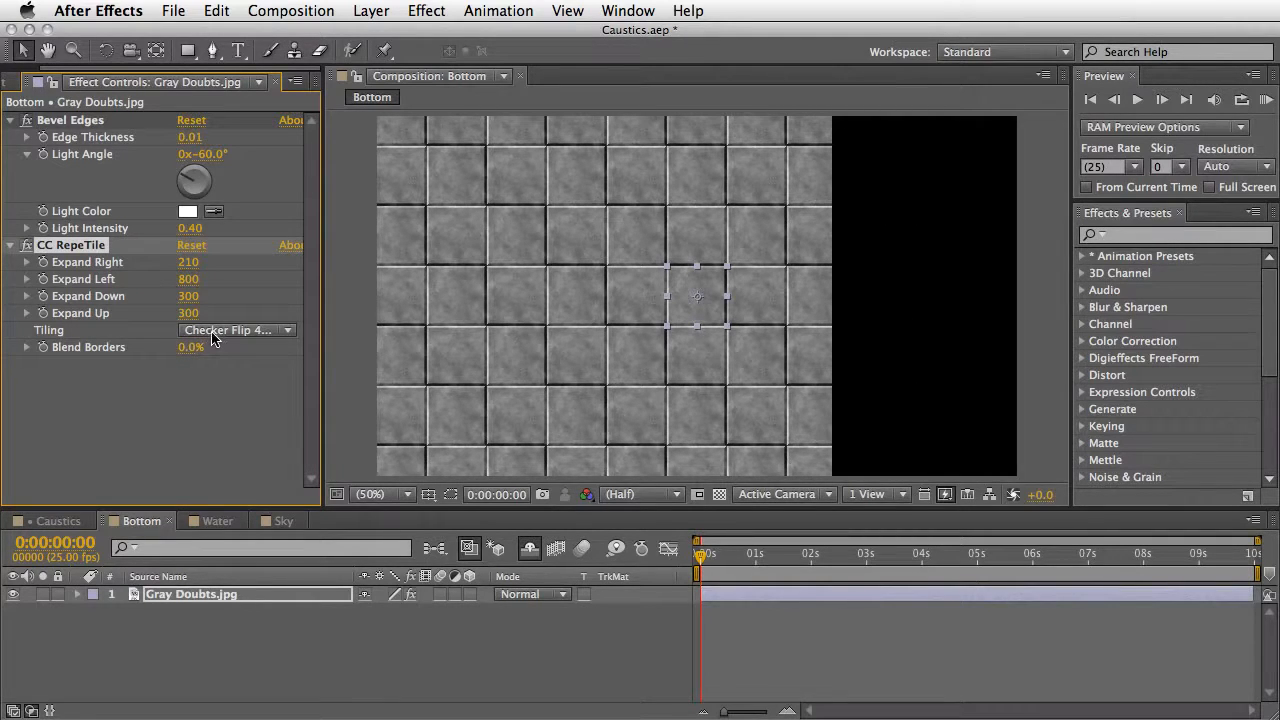
key("super+z")
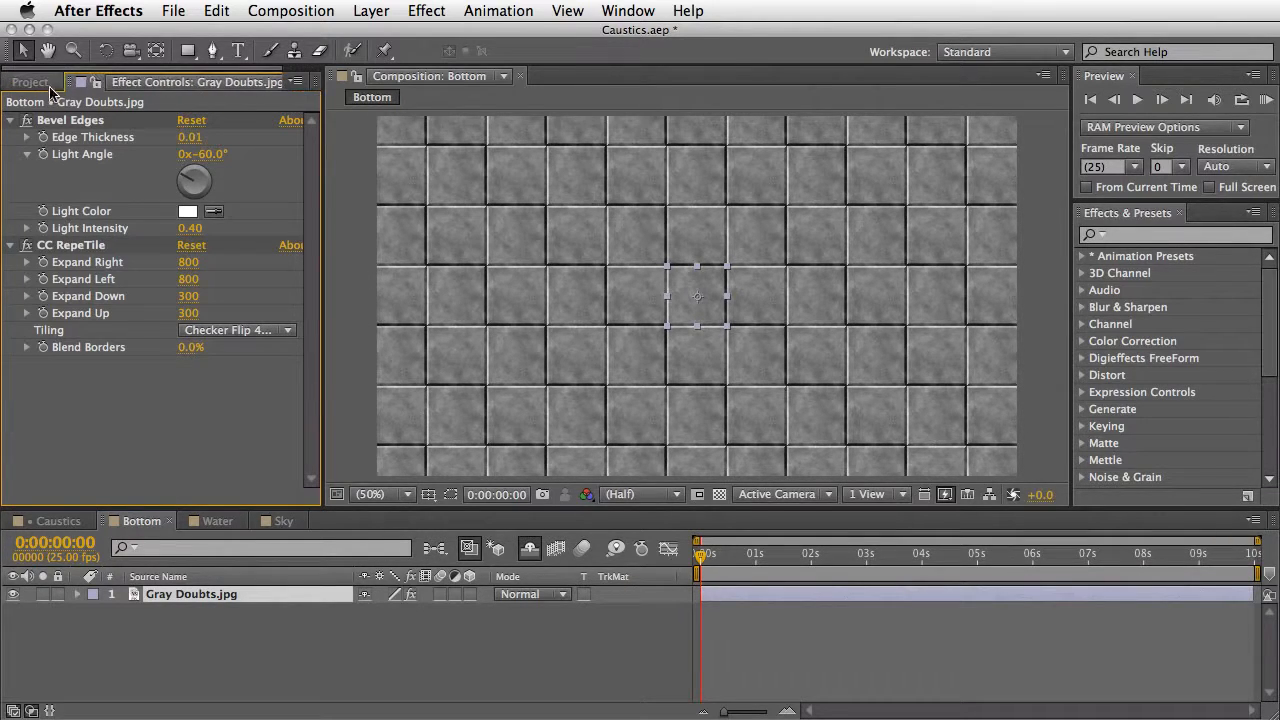
Step: Add the Bottom composition as a layer in the Caustics composition and delete the black solid layer
left_click(40, 84)
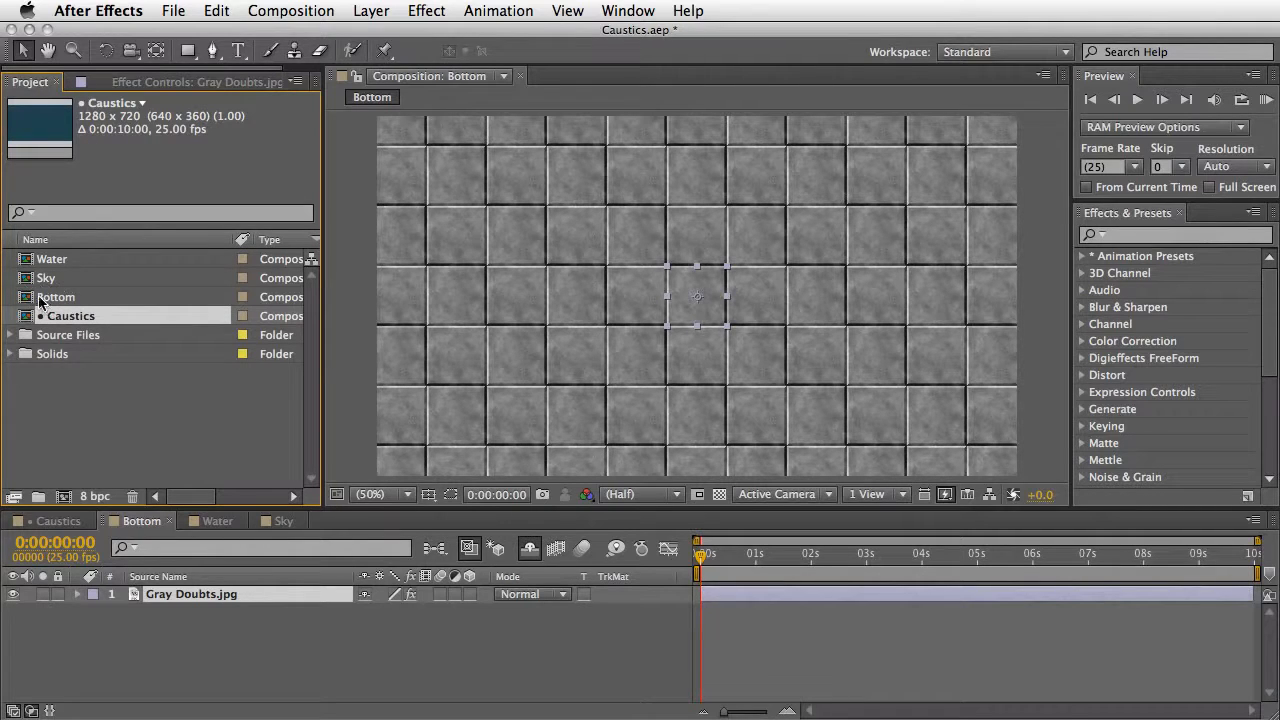
left_click_drag(31, 301, 31, 318)
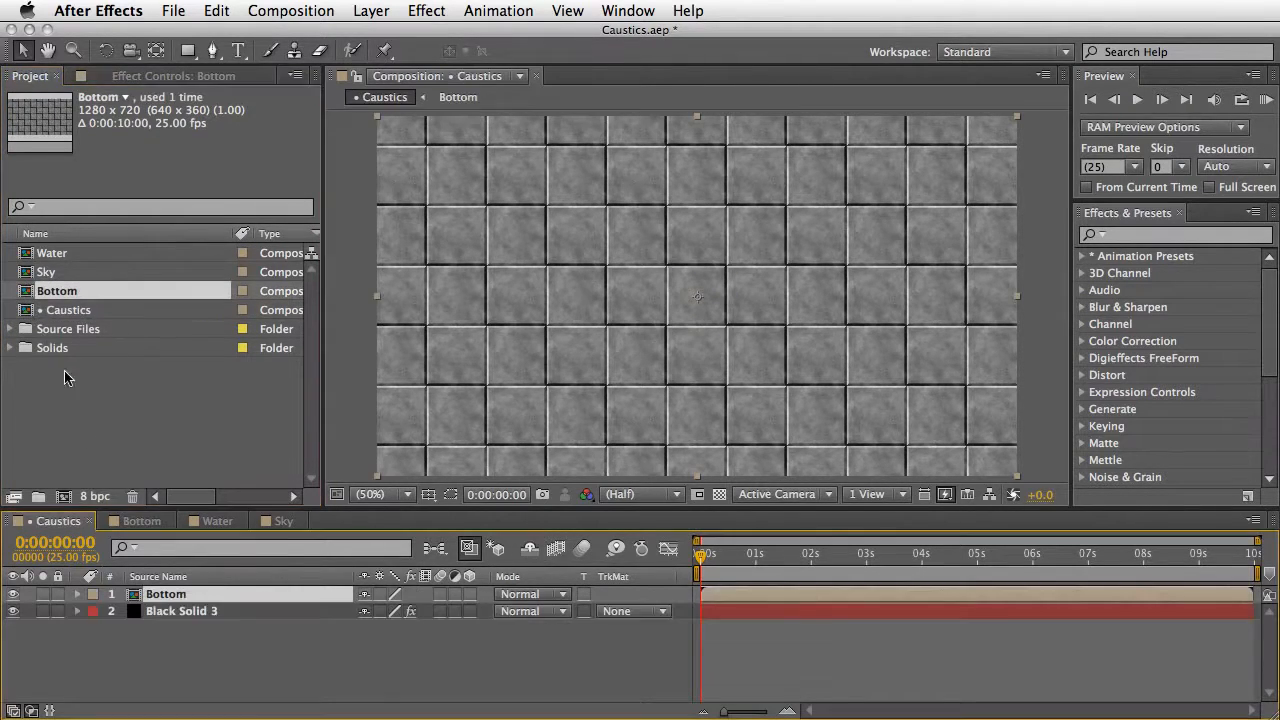
left_click(188, 614)
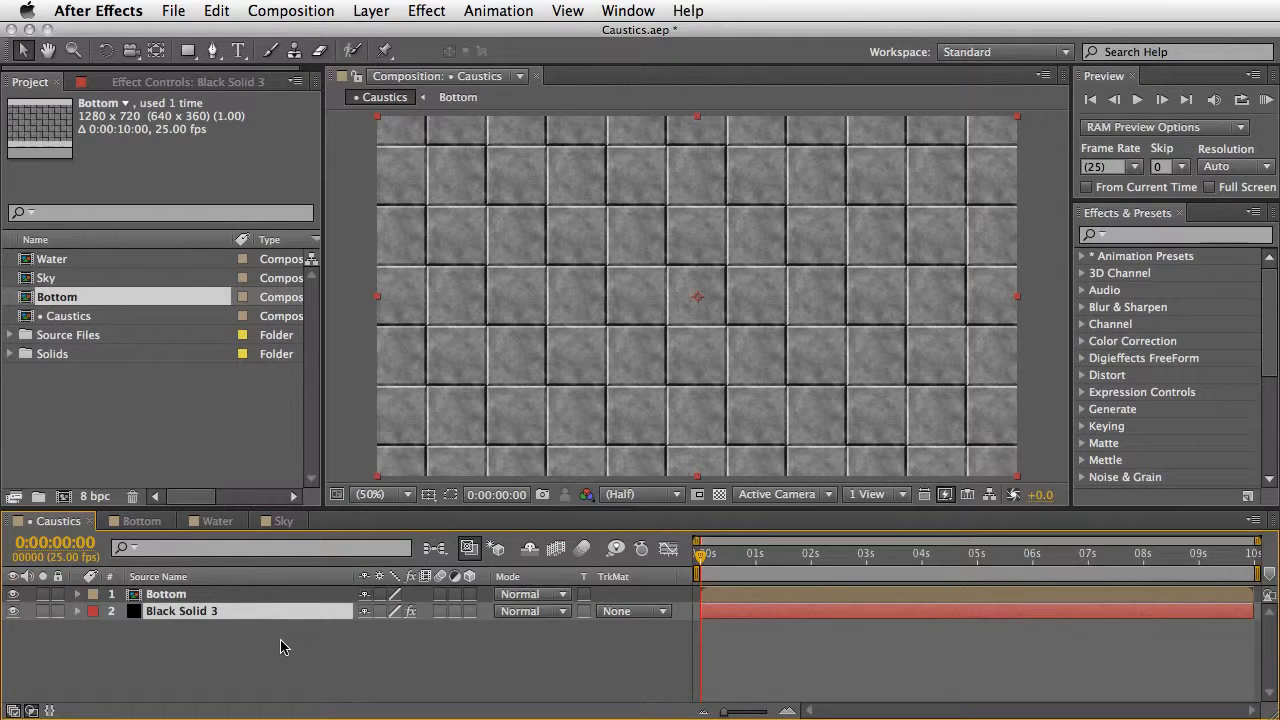
key("Delete")
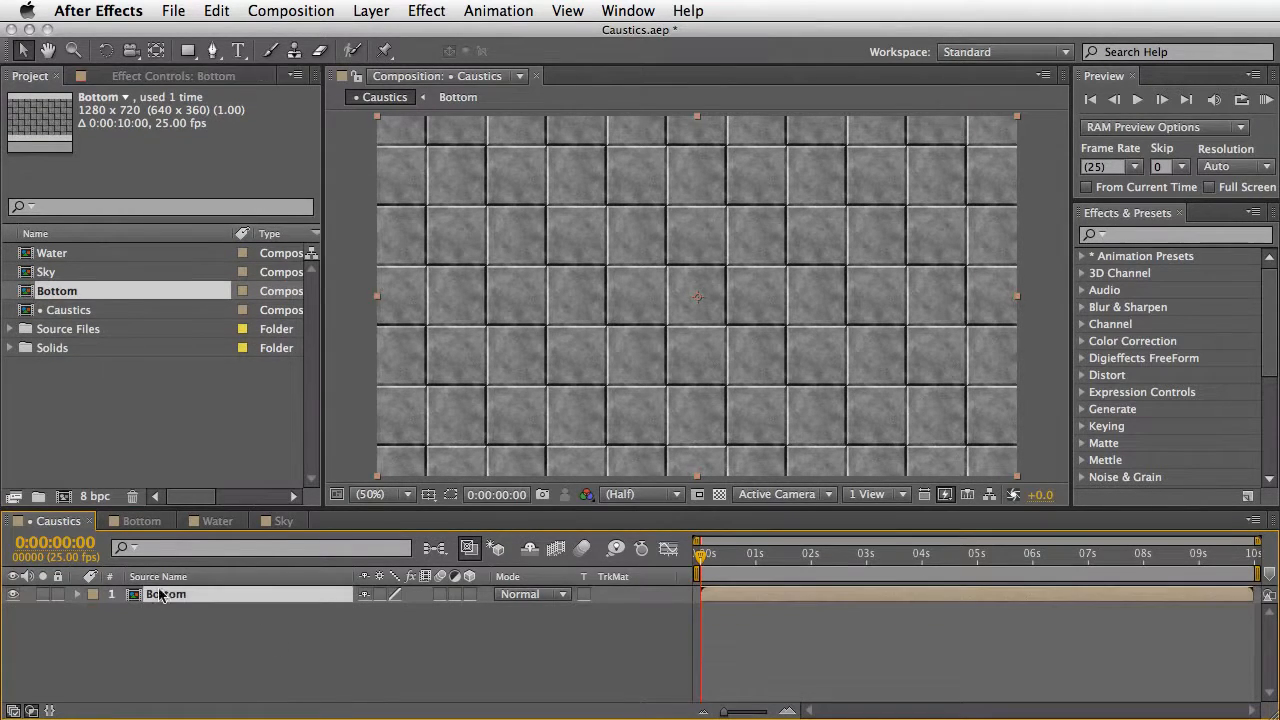
Step: Apply the Caustics effect to the Bottom layer in the Caustics composition
left_click(430, 10)
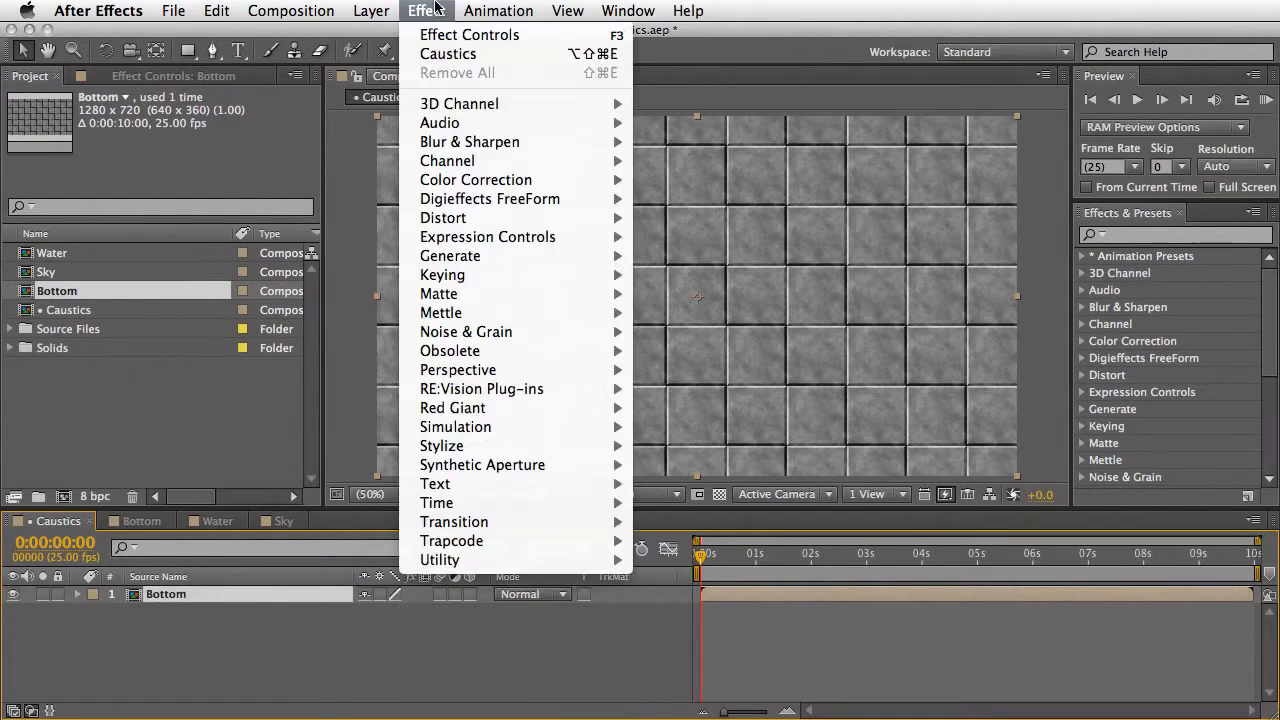
left_click(448, 53)
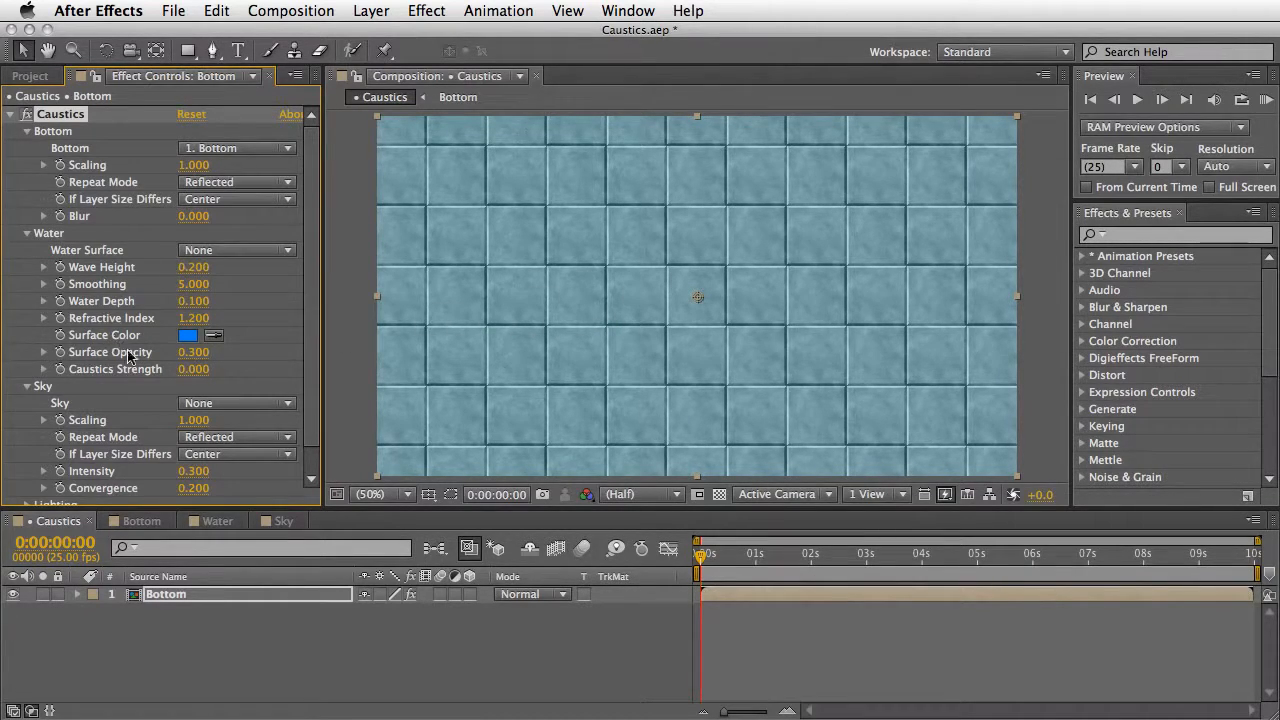
mouse_move(706, 558)
left_mouse_down()
mouse_move(1091, 584)
mouse_move(702, 580)
left_mouse_up()
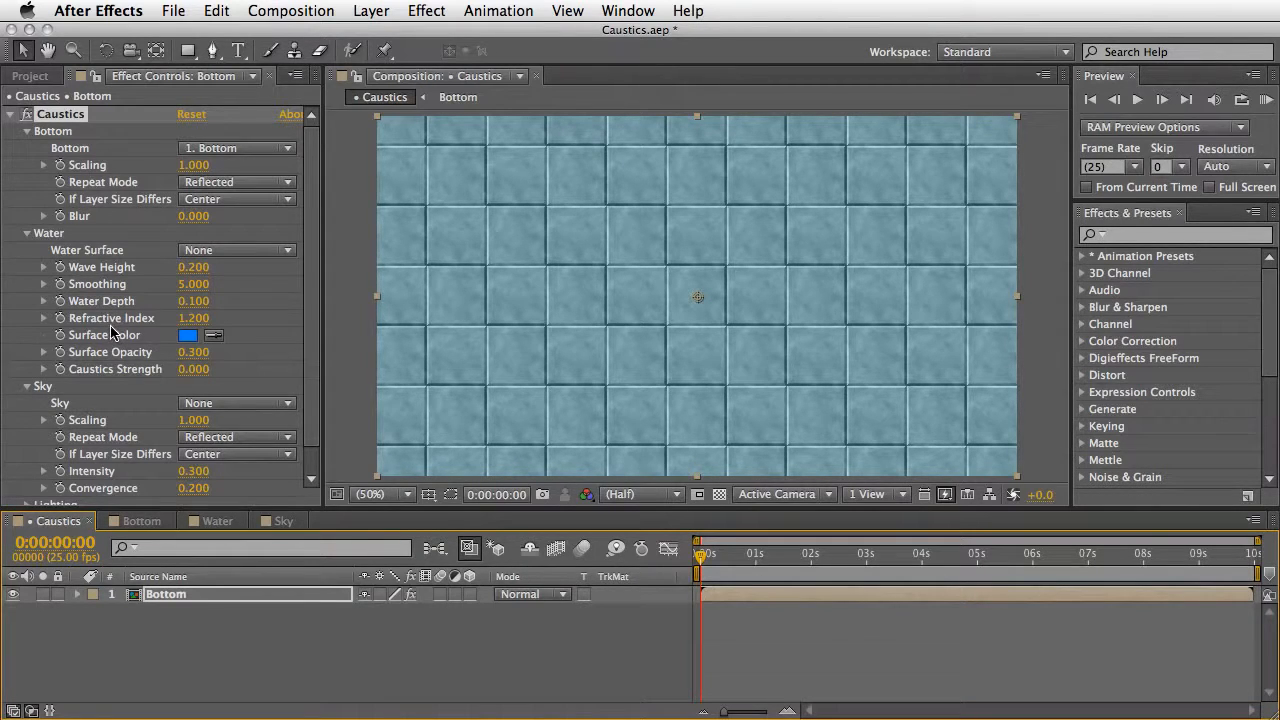
Step: Open the Water composition and create a black solid layer in it
left_click(219, 524)
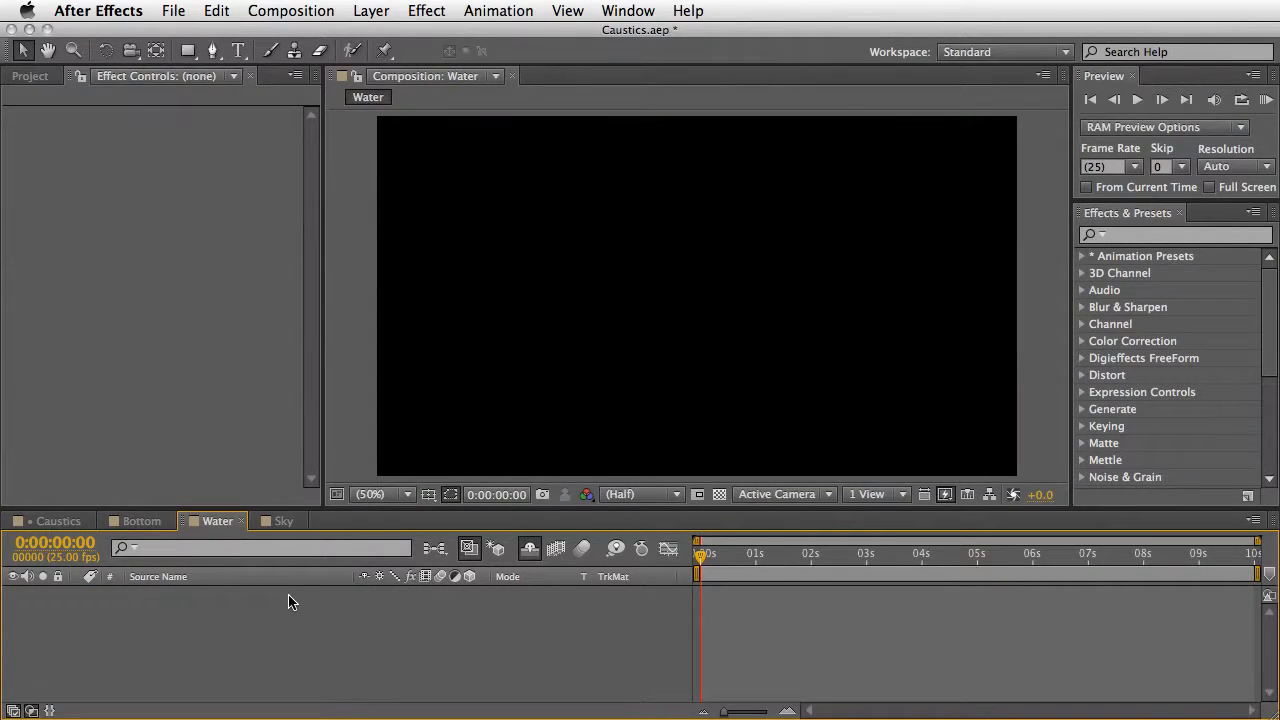
key("super+y")
left_click(789, 508)
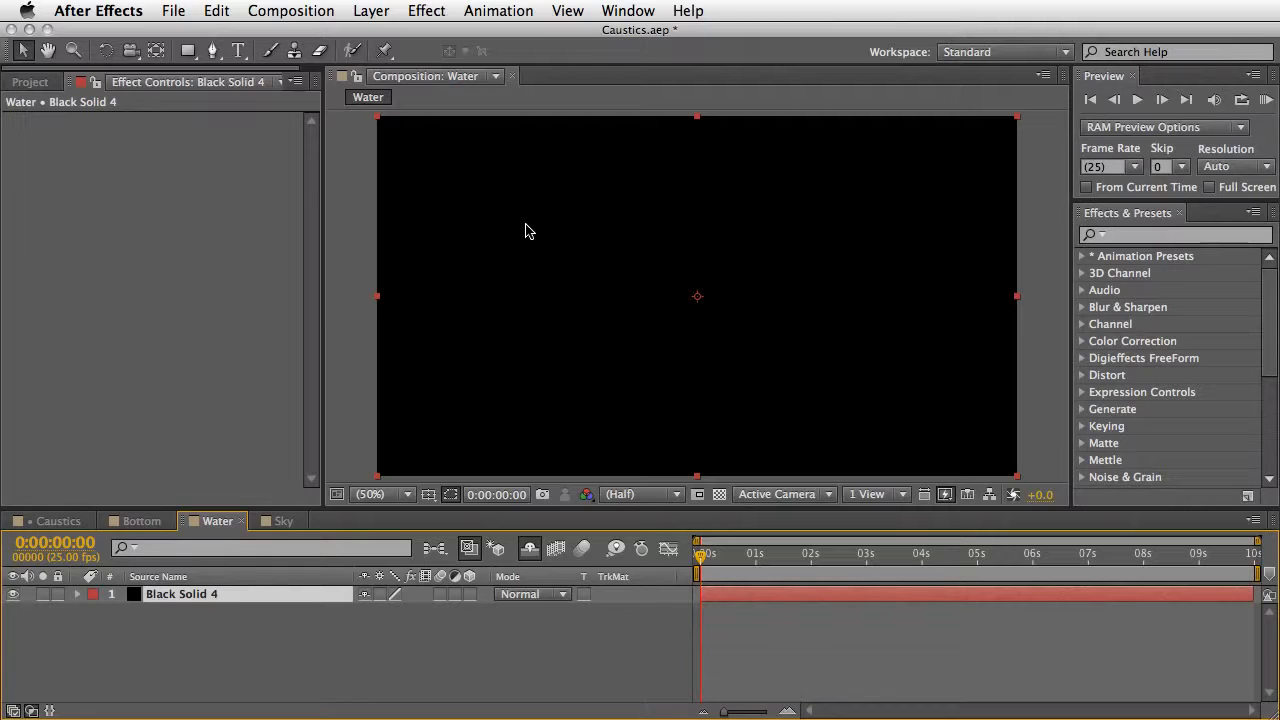
Step: Apply the Fractal Noise effect to the black solid in the Water composition and set its fractal type to Swirly
left_click(423, 12)
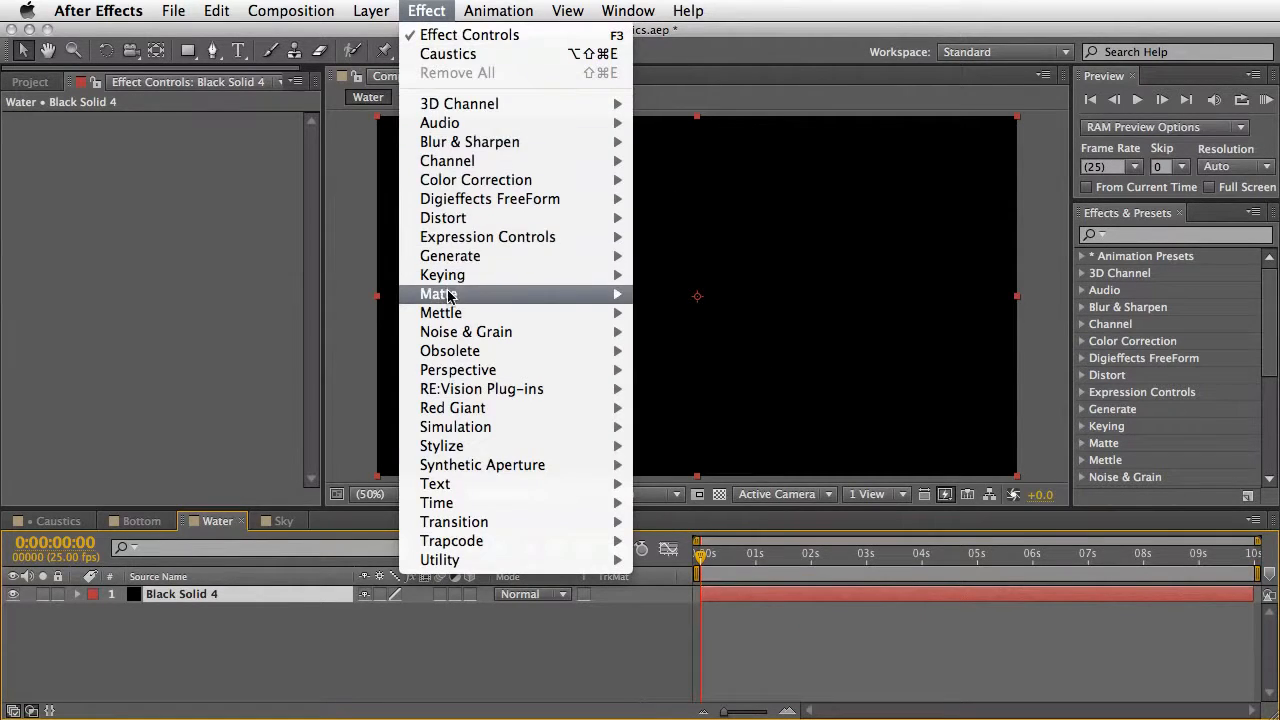
mouse_move(451, 341)
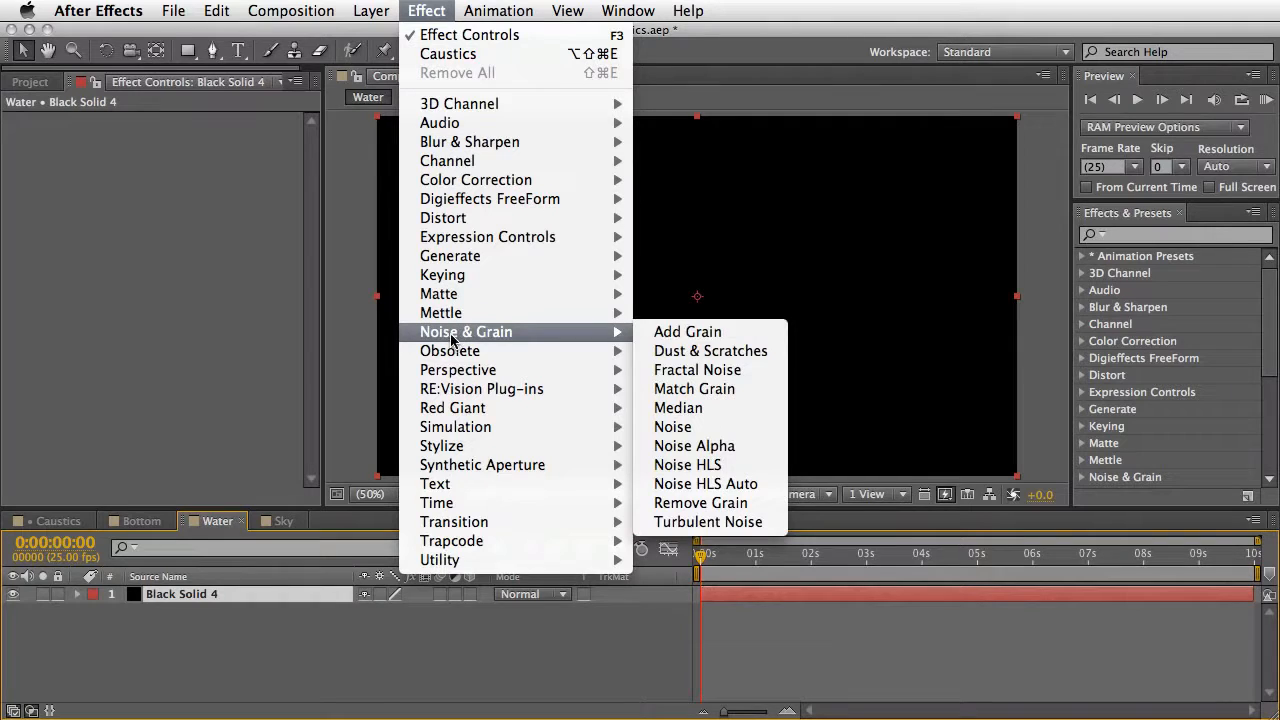
left_click(725, 370)
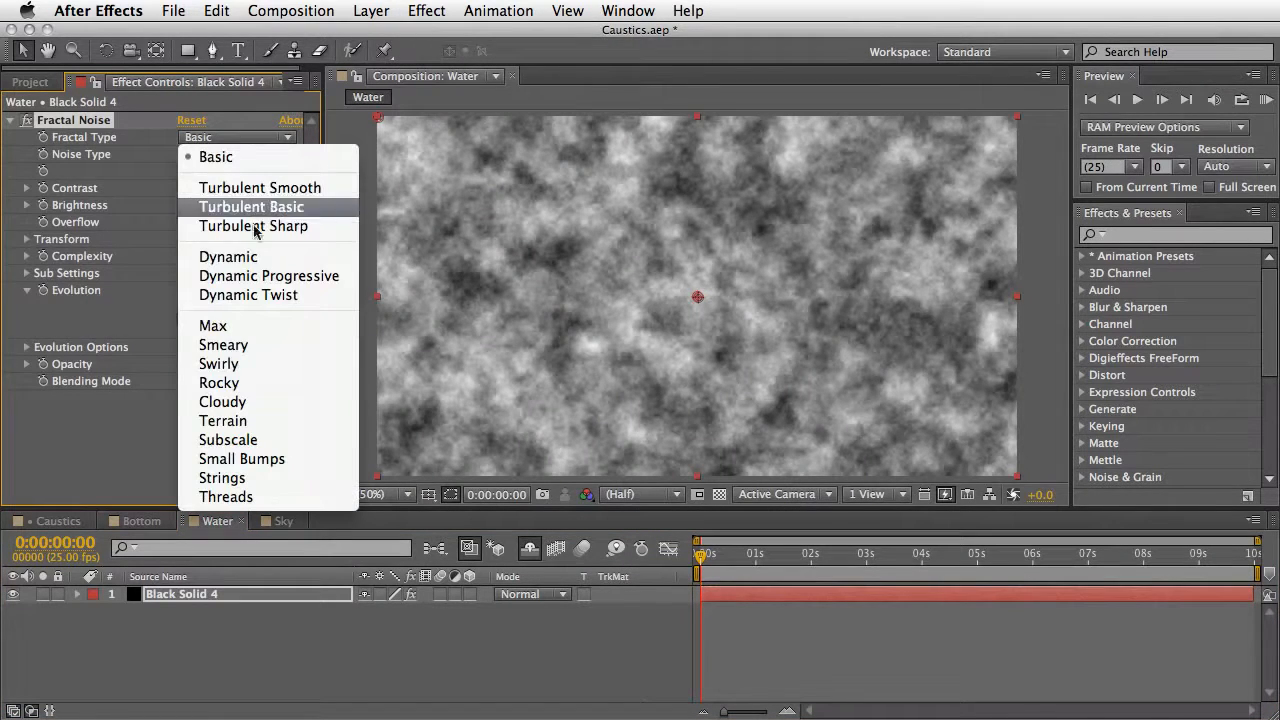
left_click(278, 363)
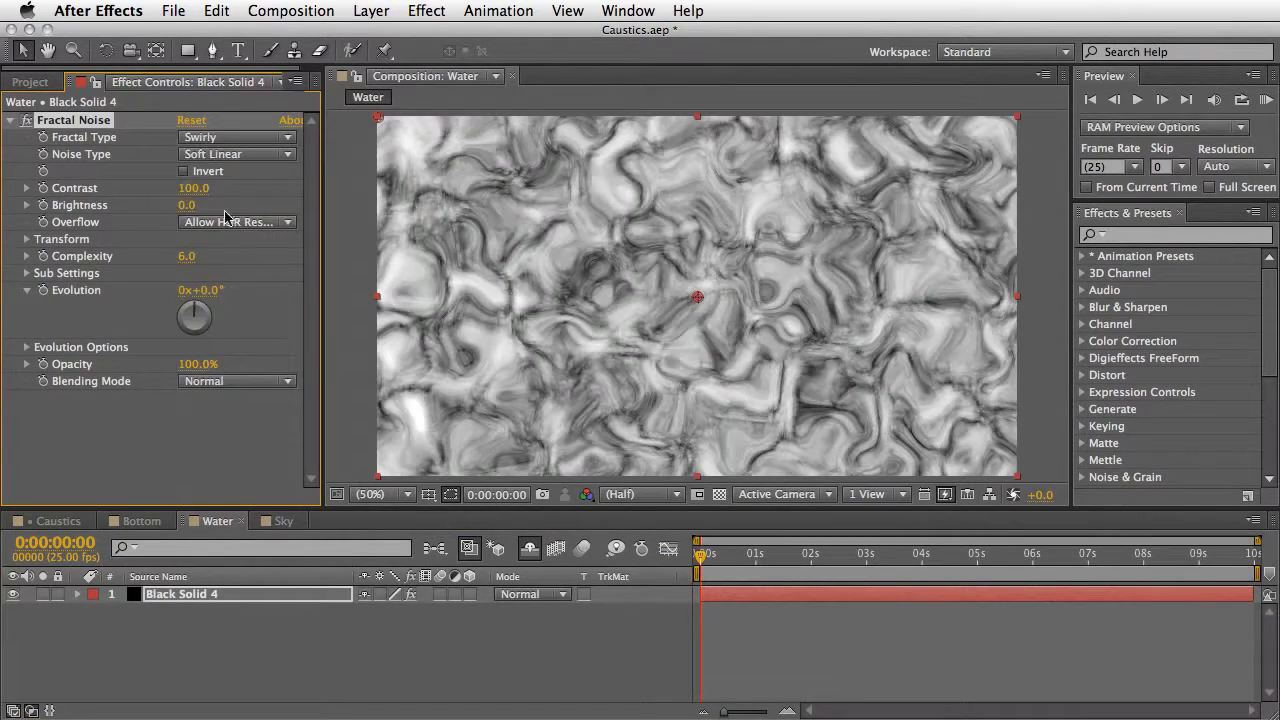
Step: Set the Fractal Noise transform scale to 300, trying 30 first
left_click(24, 241)
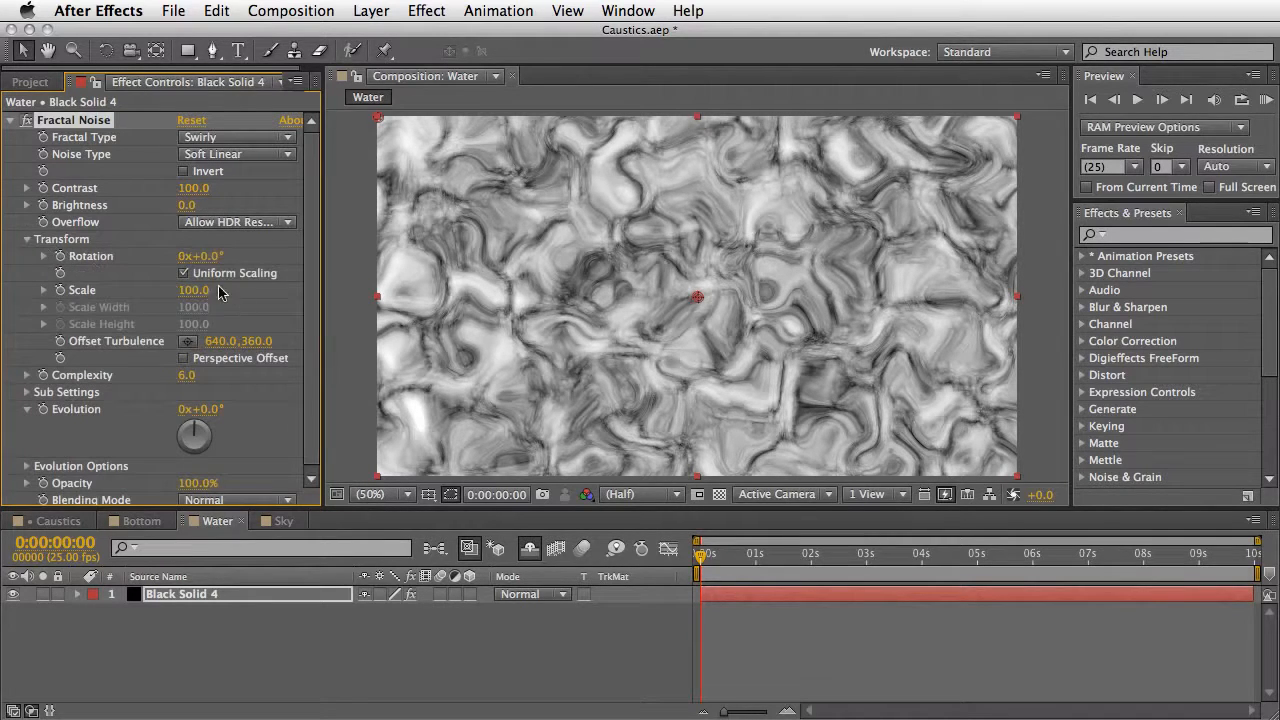
left_click(196, 290)
type("30")
key("Return")
left_click(200, 289)
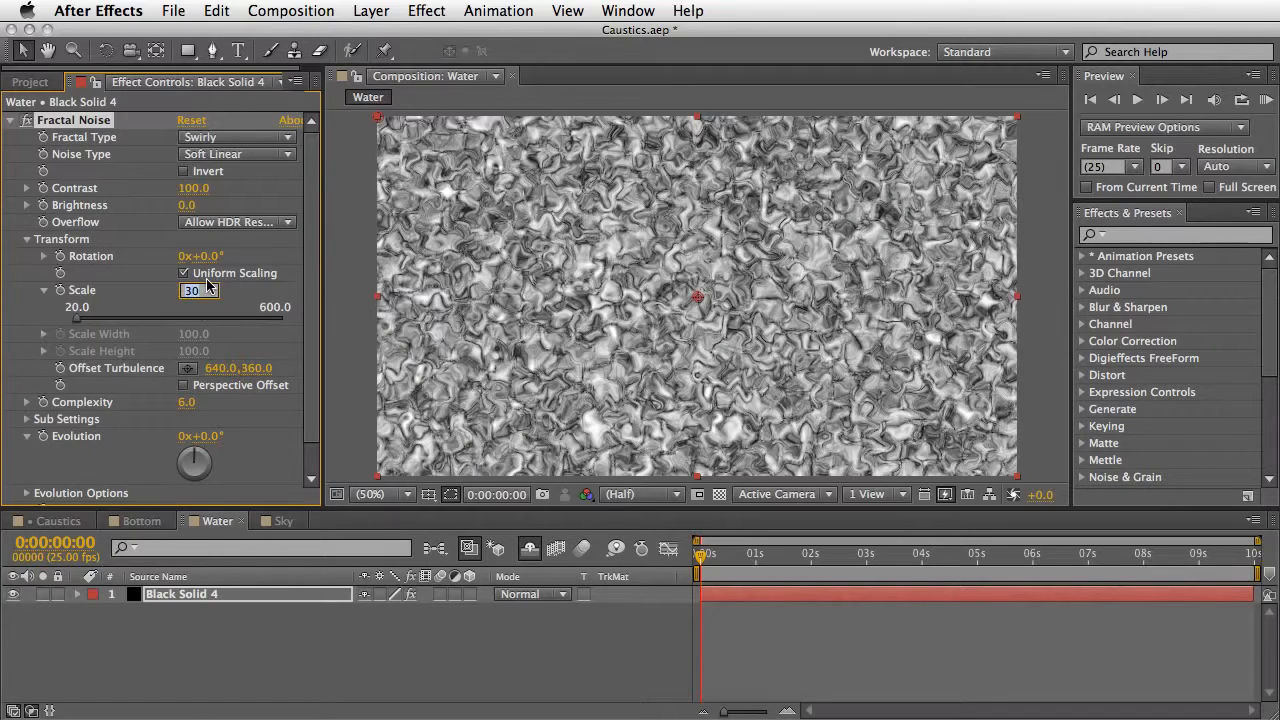
type("300")
key("Return")
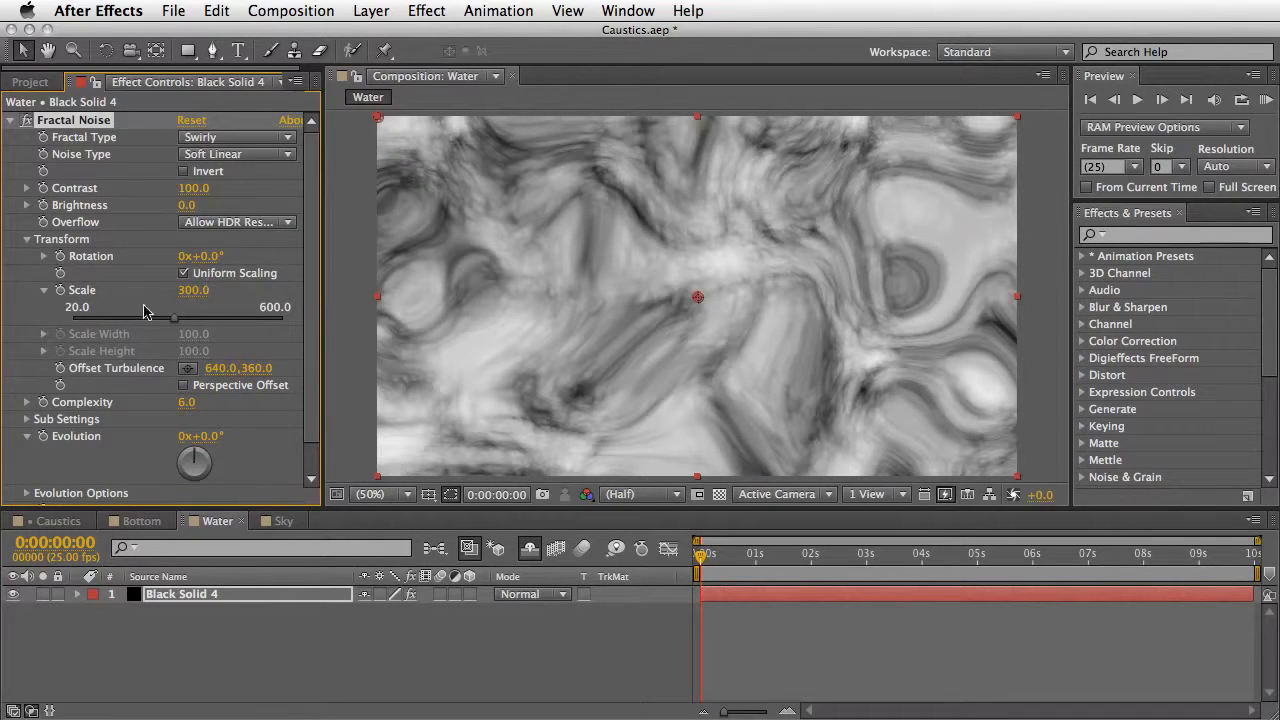
left_click(29, 239)
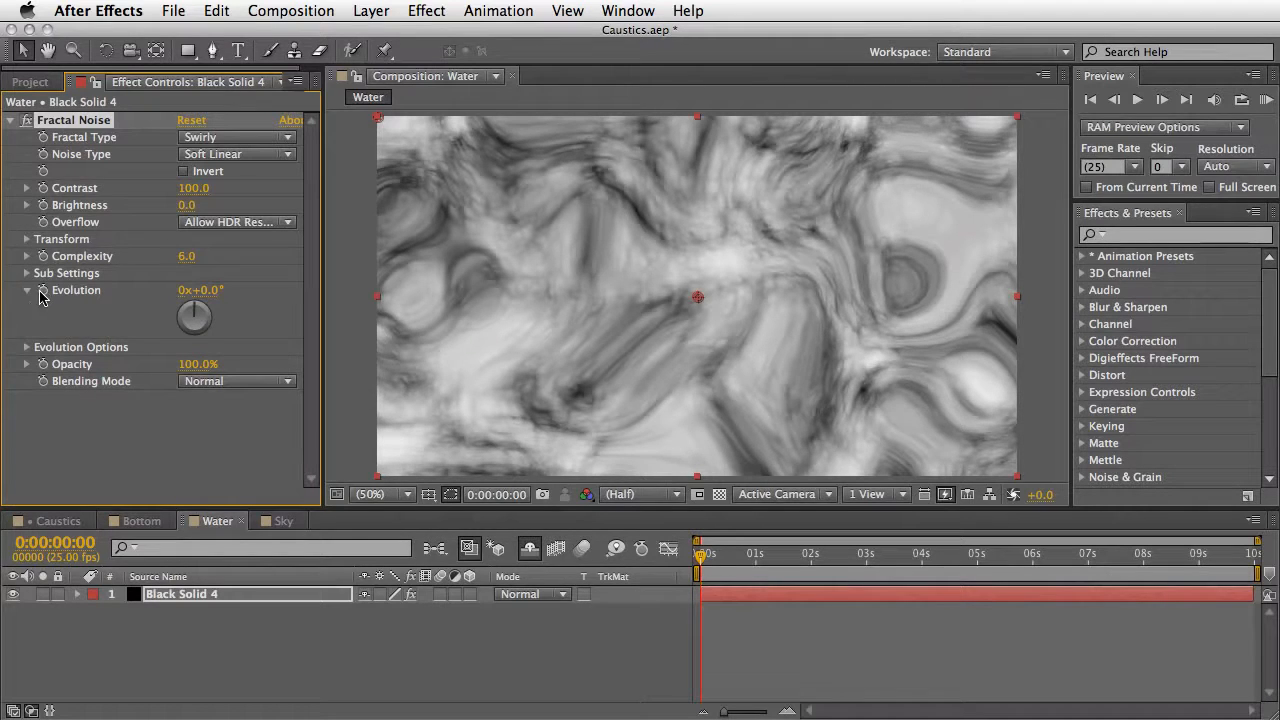
Step: Give Fractal Noise's Evolution the expression time*50 and play a preview of the animation
left_click(44, 291, "alt")
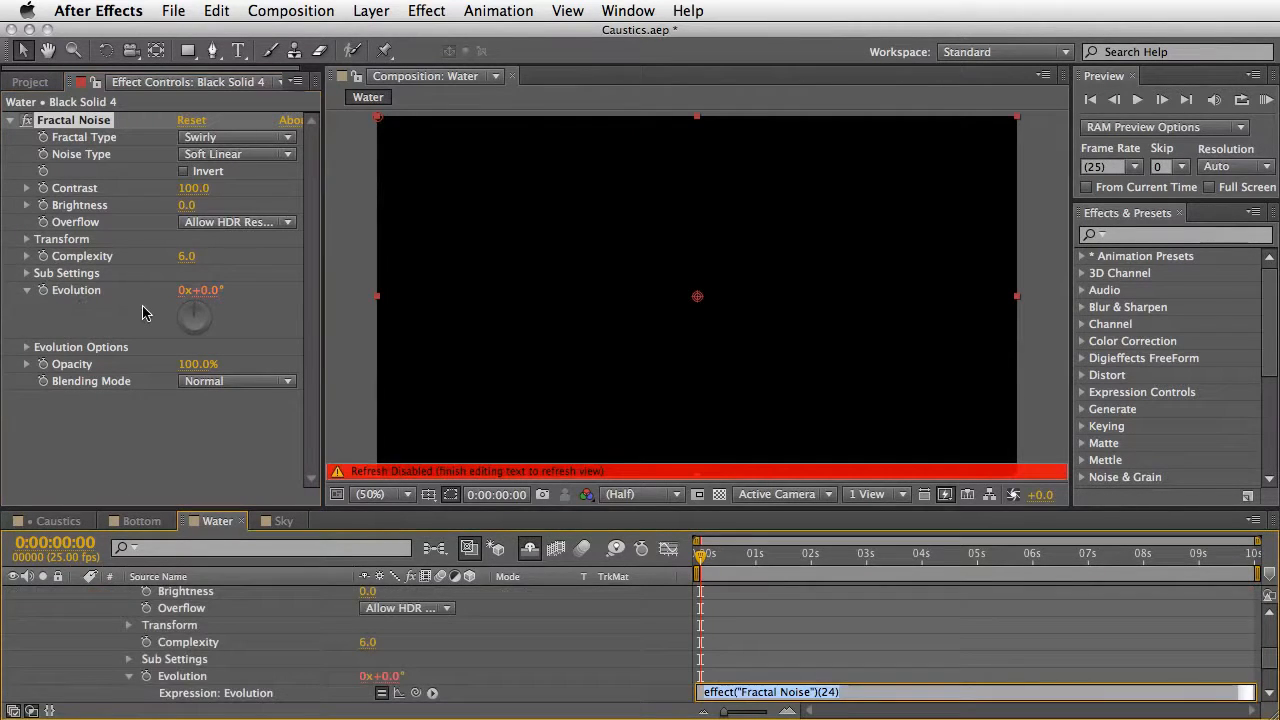
type("time*50")
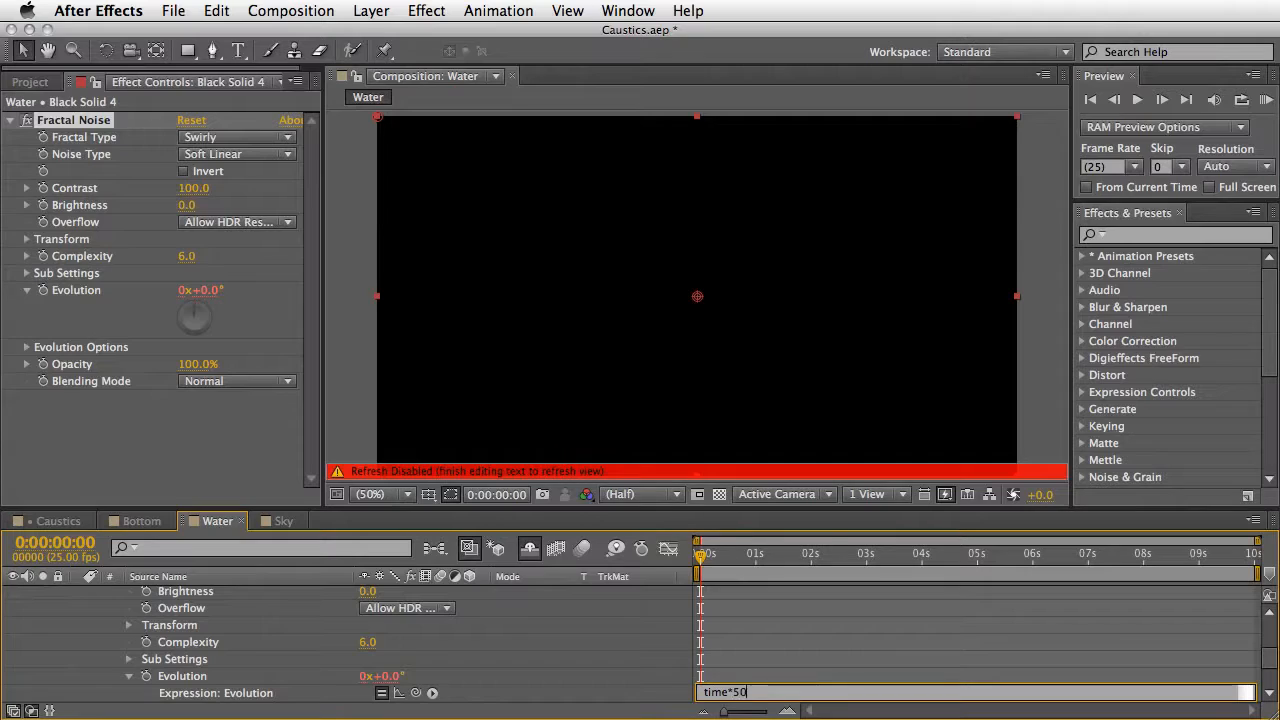
key("KP_Enter")
key("KP_0")
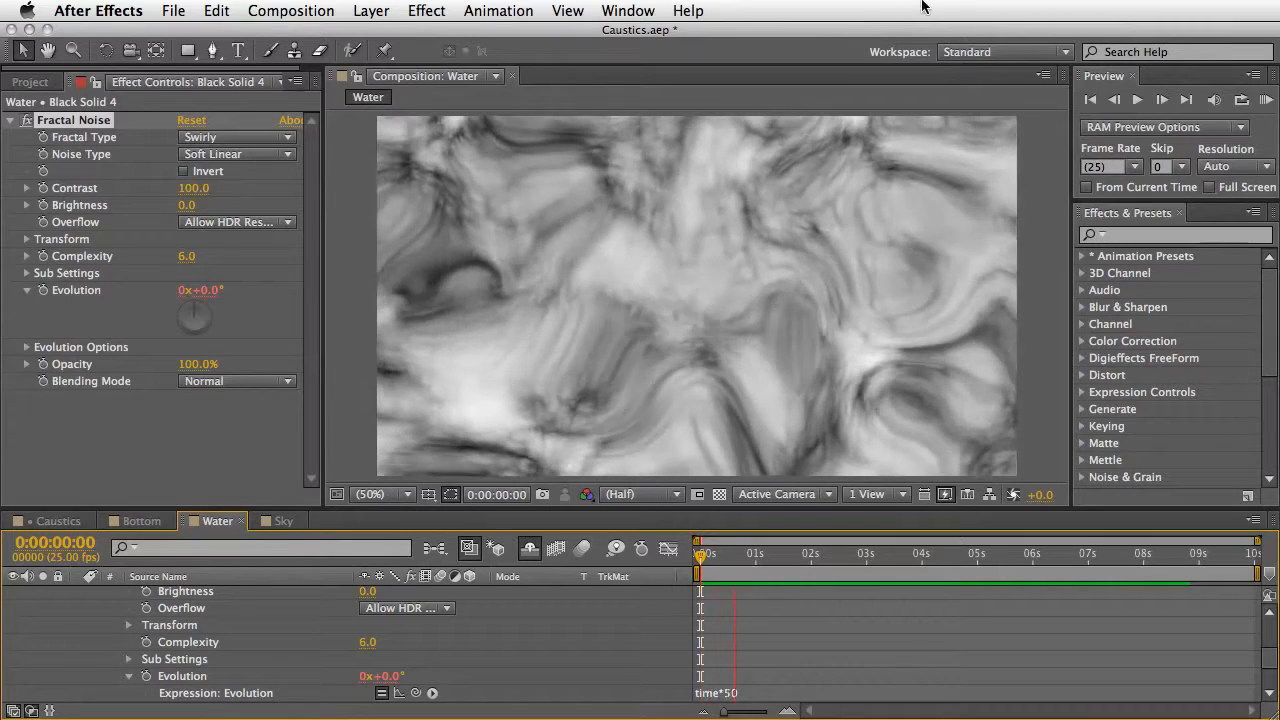
key("space")
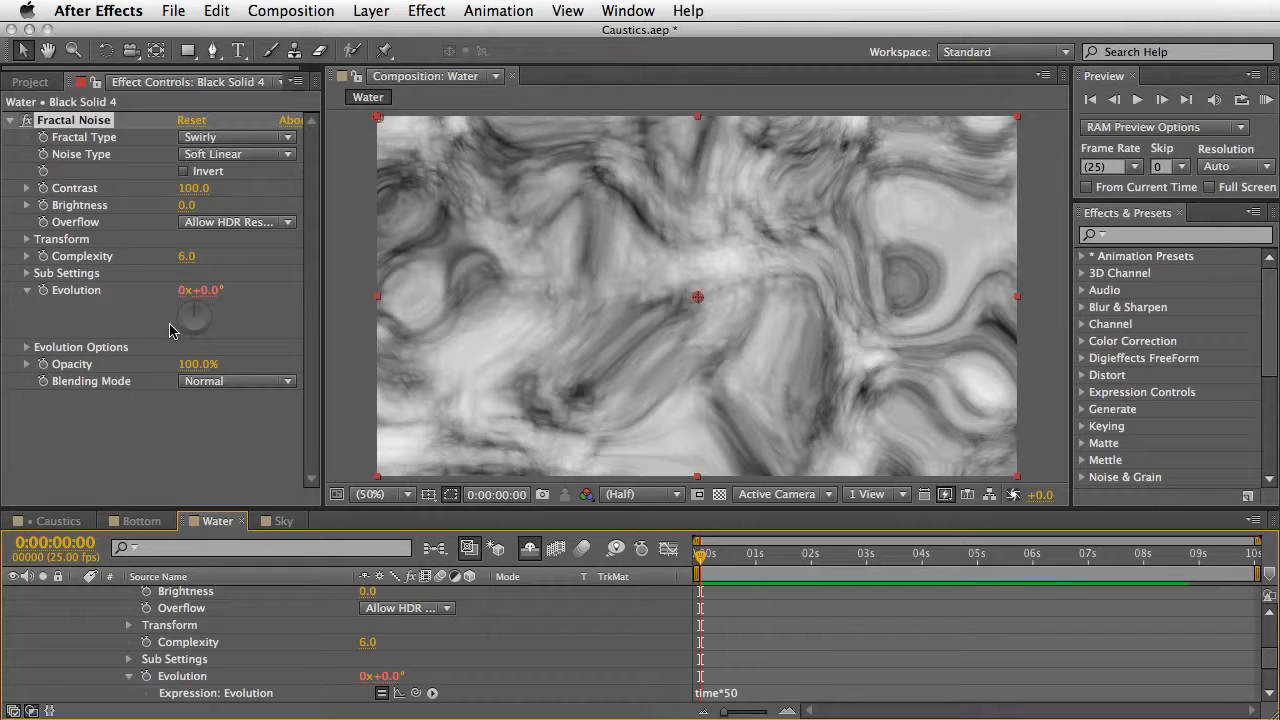
Step: Apply the Fast Blur effect to the black solid with the Fractal Noise
left_click(430, 10)
mouse_move(470, 141)
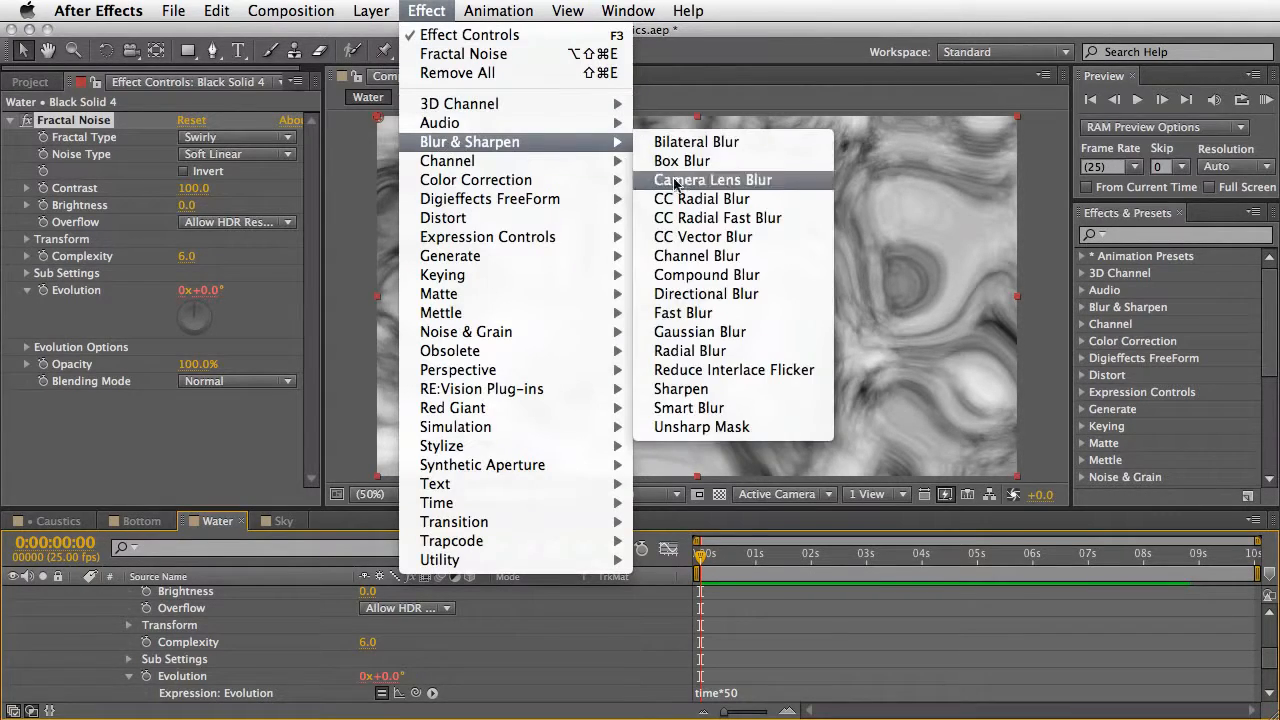
left_click(683, 313)
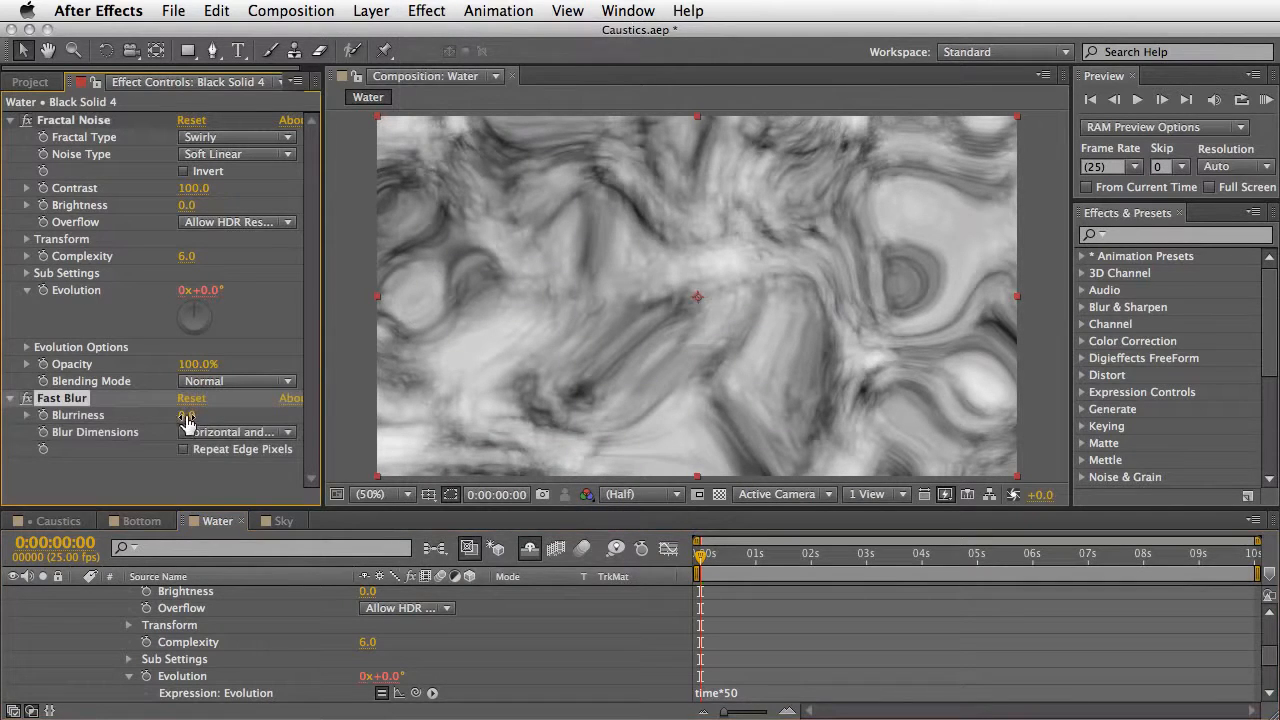
Step: Set Fast Blur's Blurriness to 40 and enable Repeat Edge Pixels on the black solid
left_click(190, 415)
type("40")
key("Return")
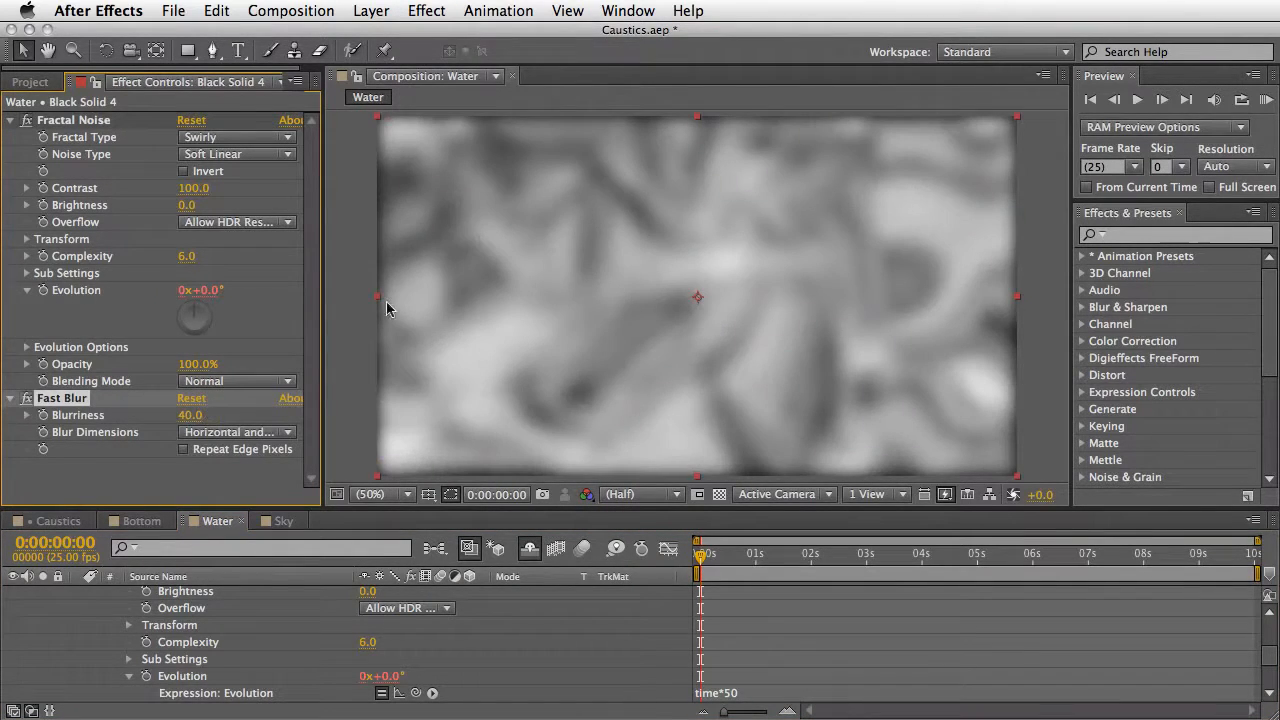
left_click(183, 453)
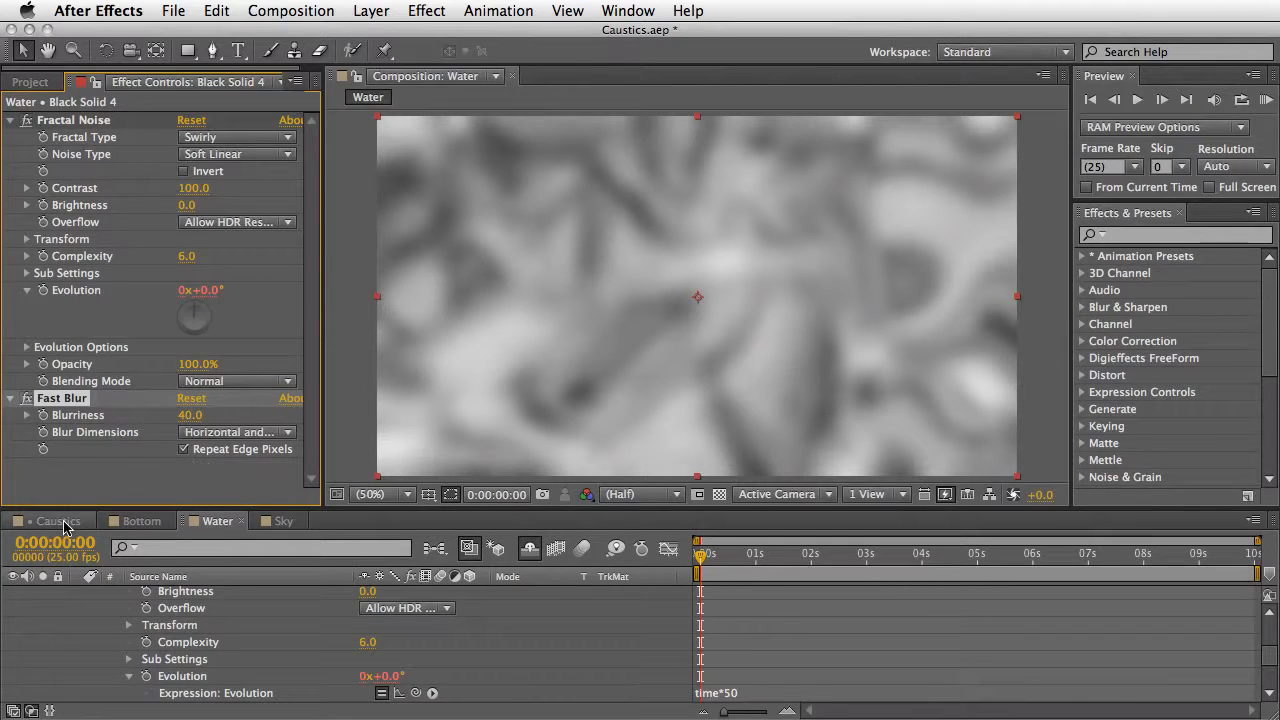
Step: Add the Water composition above the Bottom layer in the Caustics composition and hide it
left_click(62, 524)
left_click(30, 81)
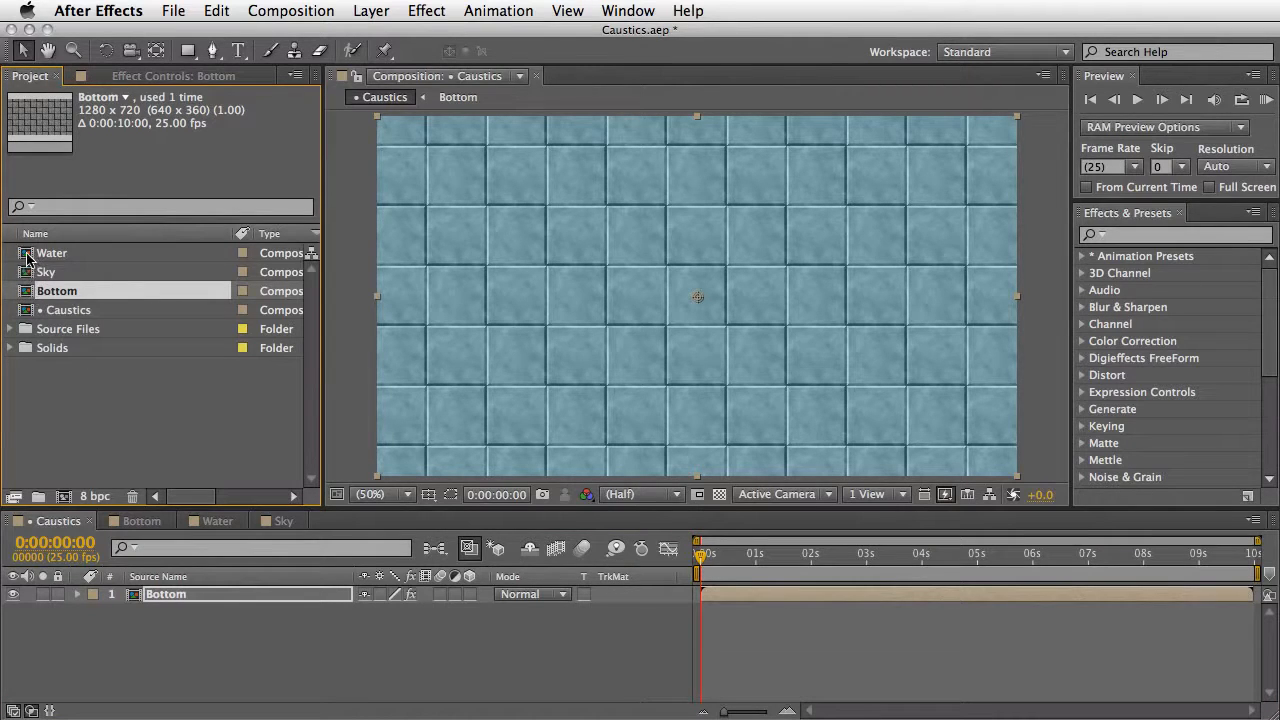
left_click_drag(26, 252, 95, 598)
left_click(13, 595)
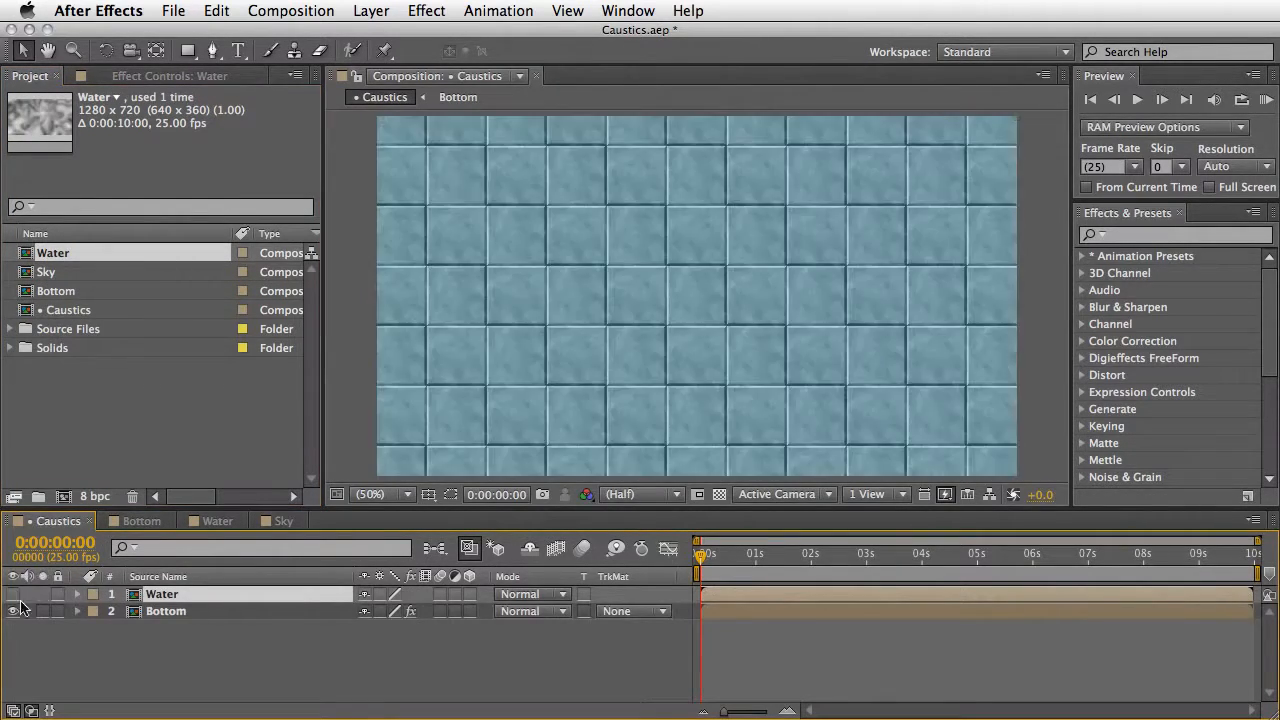
Step: Assign the Water layer as the Water Surface in the Bottom layer's Caustics effect and play a preview of the animation
left_click(155, 611)
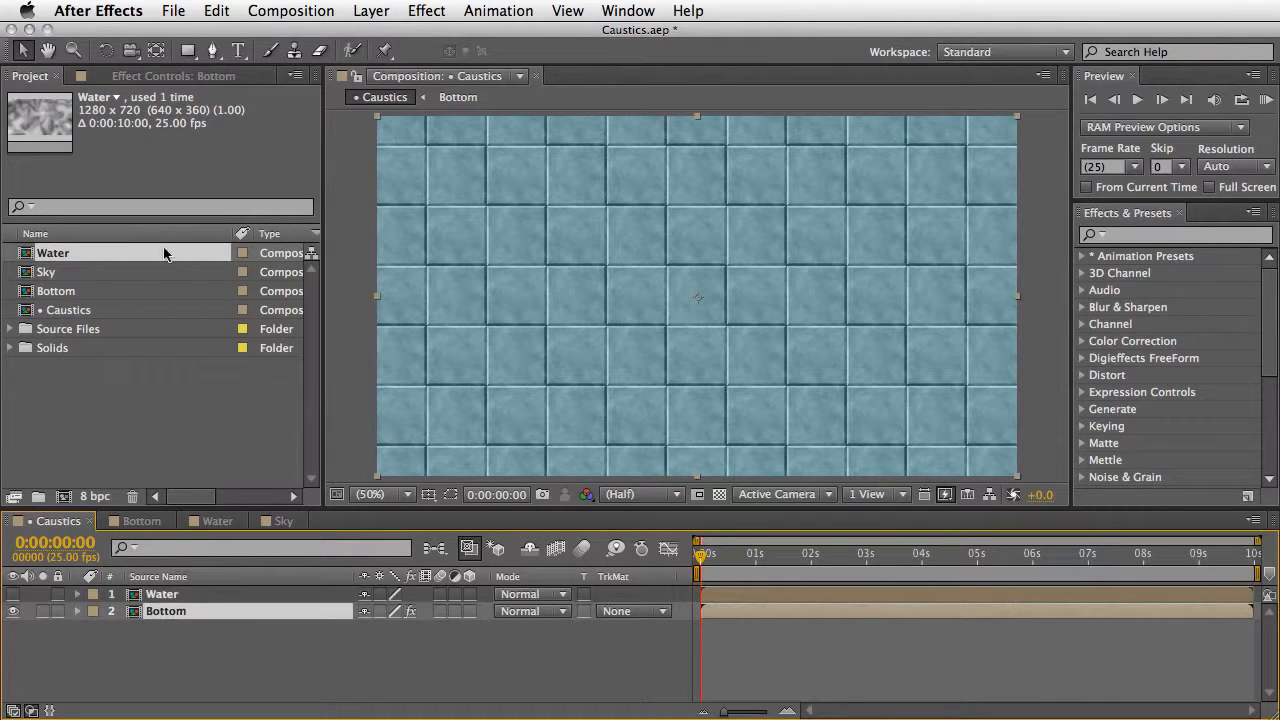
left_click(172, 76)
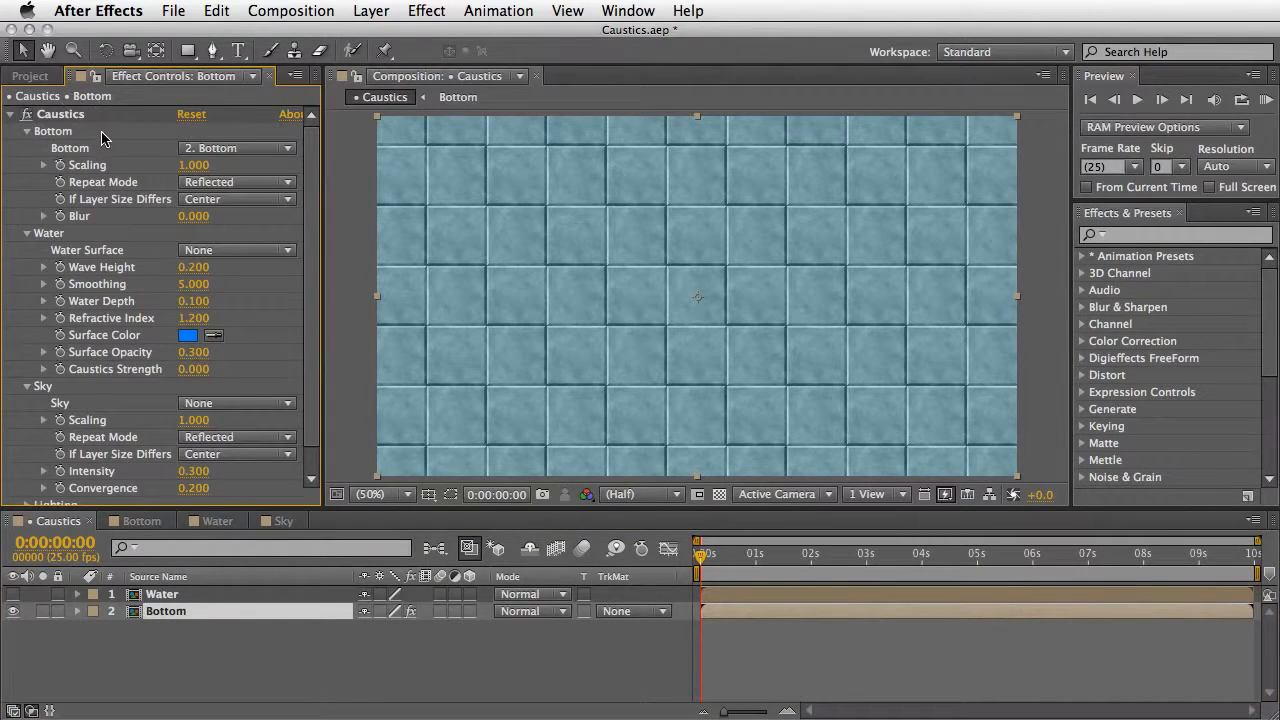
left_click(236, 251)
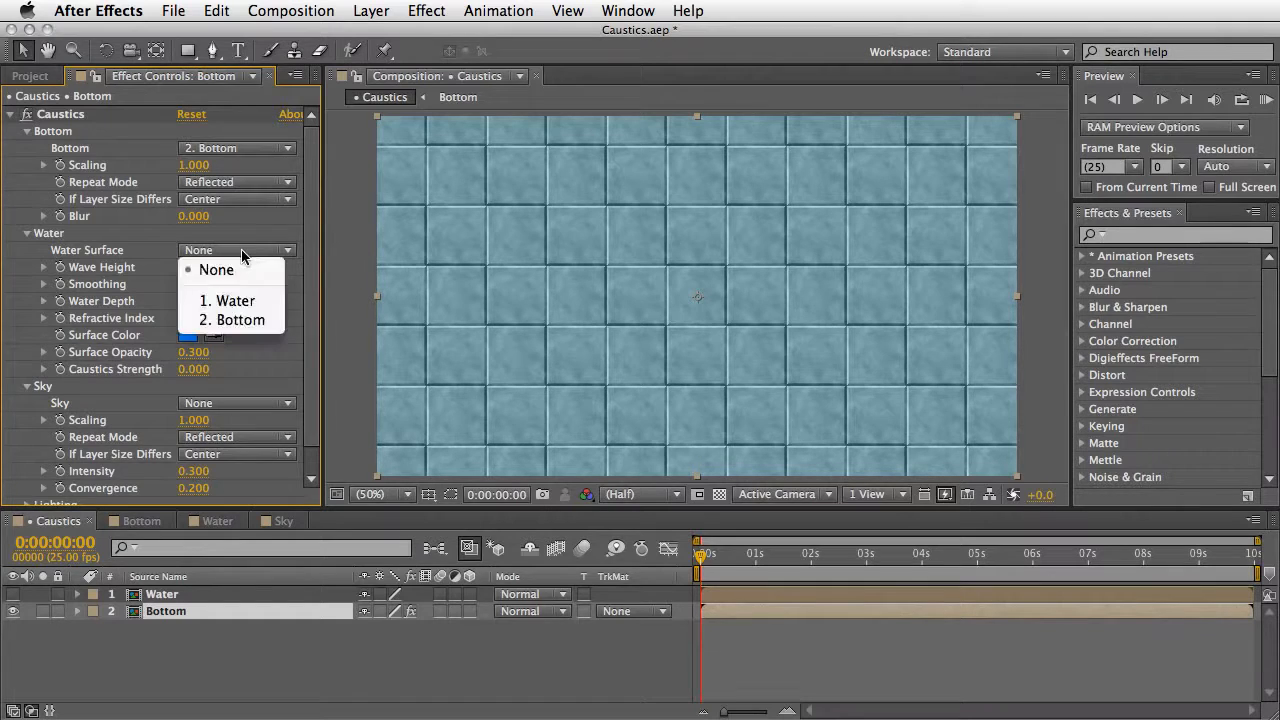
left_click(238, 303)
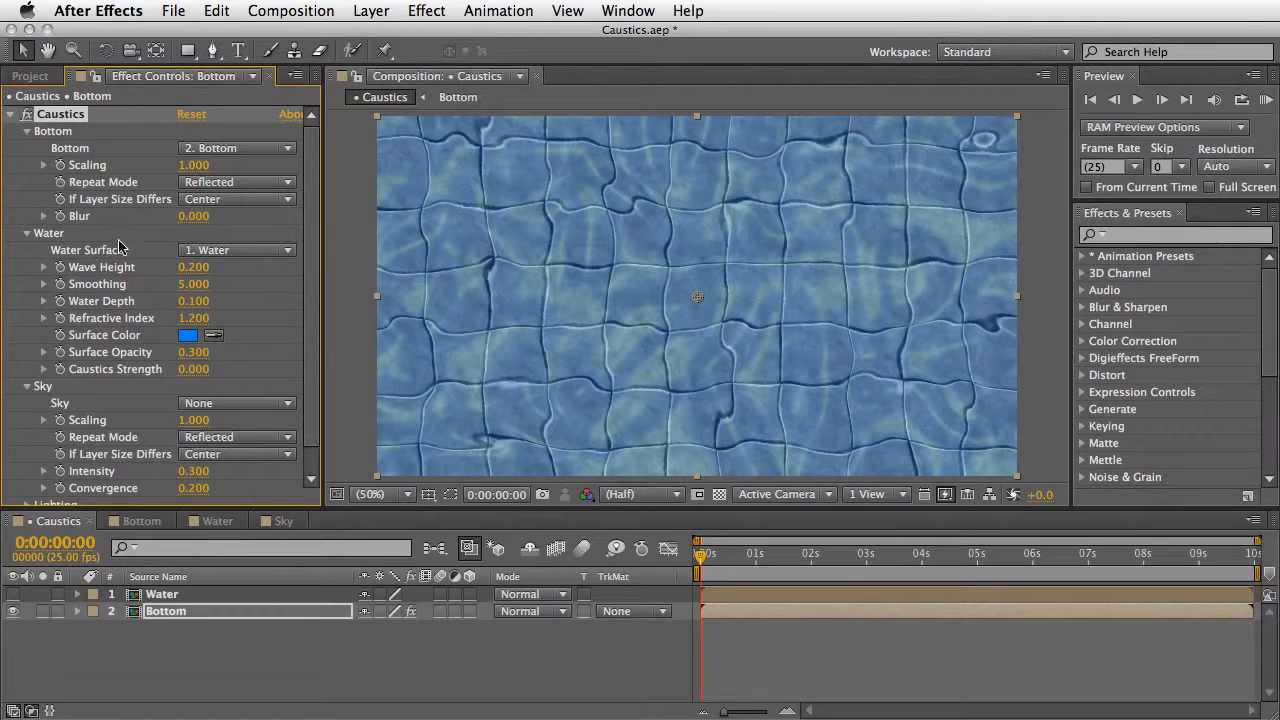
key("space")
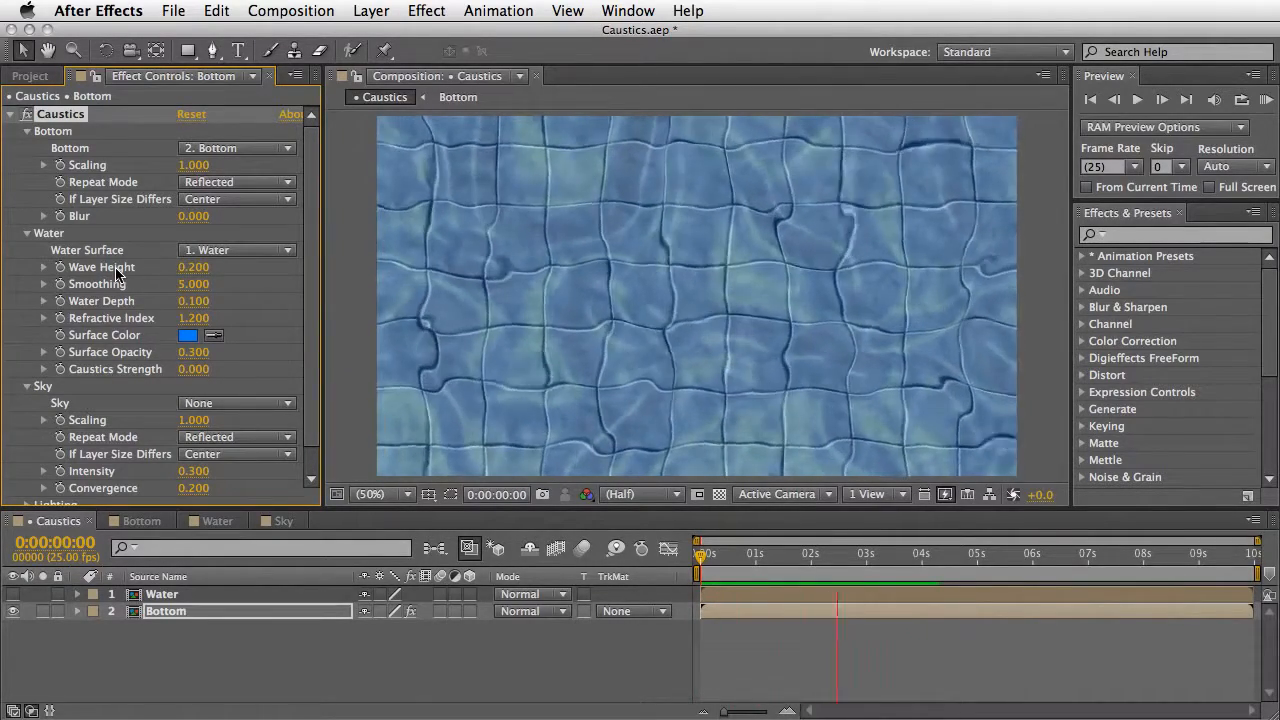
key("space")
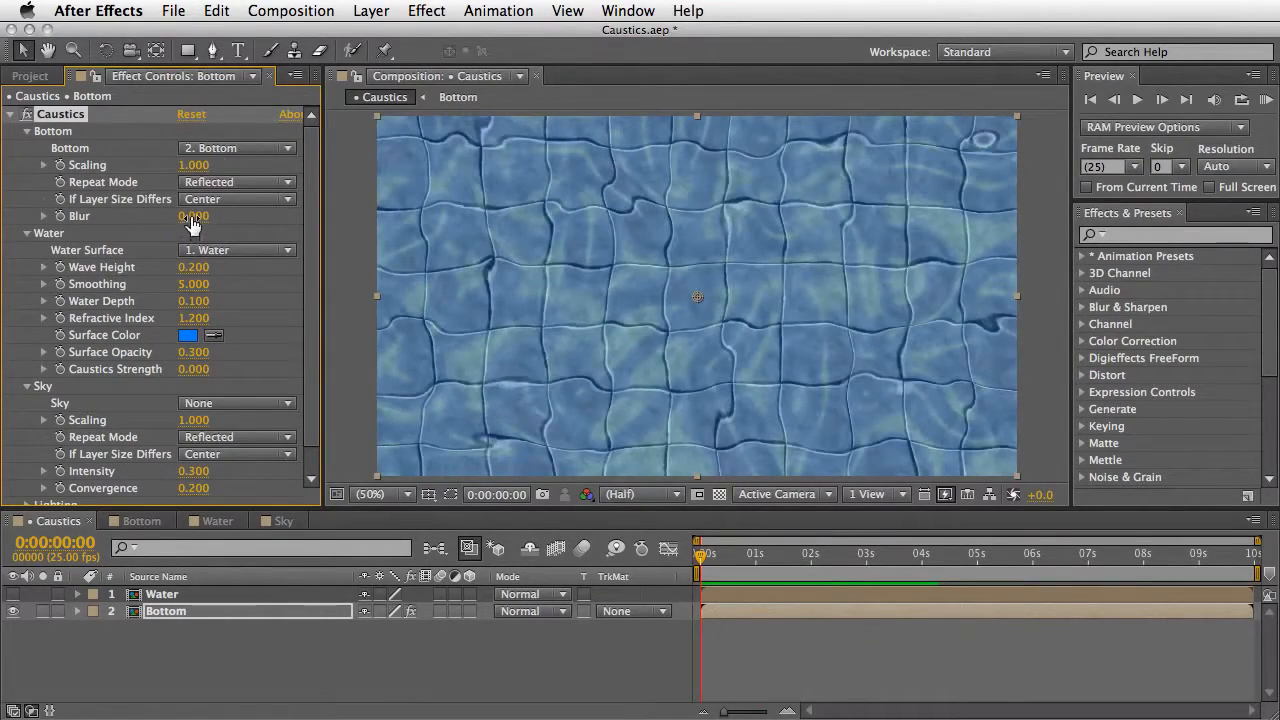
Step: Set the Blur in the Caustics effect's Bottom settings to 0.5
left_click_drag(193, 218, 203, 218)
left_click_drag(198, 216, 200, 216)
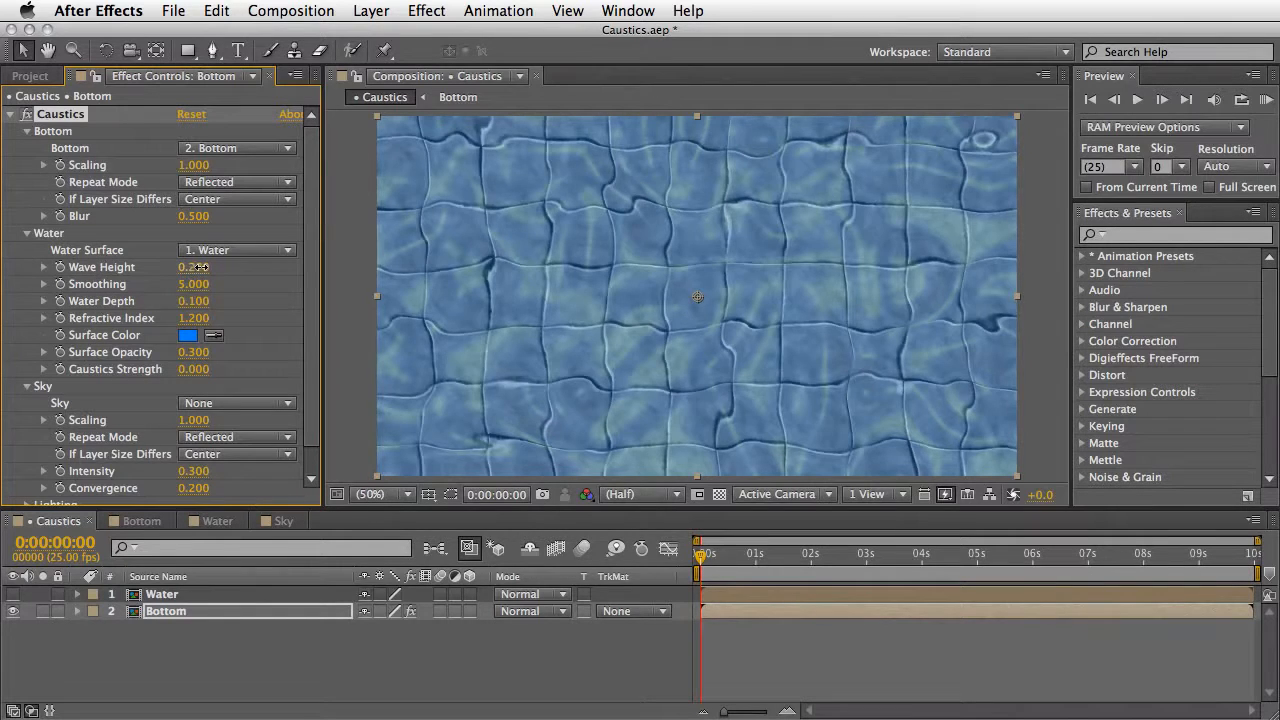
Step: Try a Wave Height of 0.34 and 0.45, Smoothing of 8.4 and Water Depth of 0.19, undoing the Water Depth change, and preview
left_click_drag(200, 267, 218, 267)
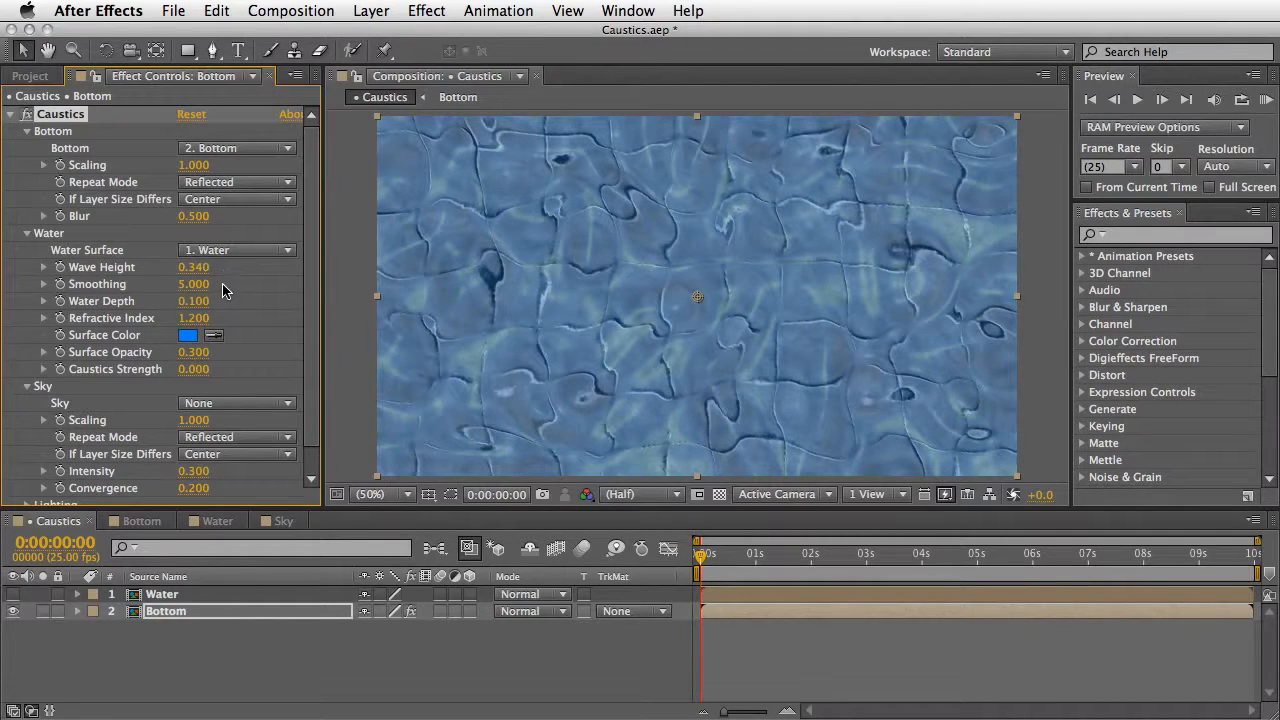
key("super+z")
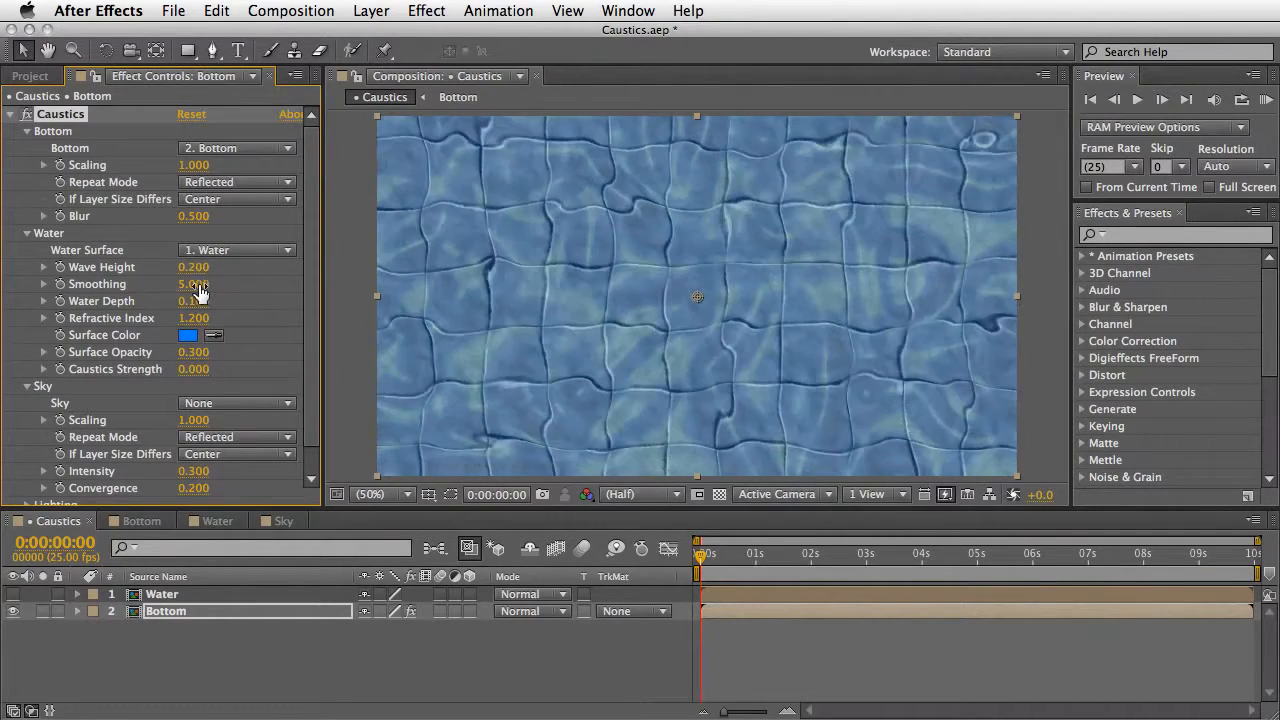
left_click_drag(193, 267, 218, 267)
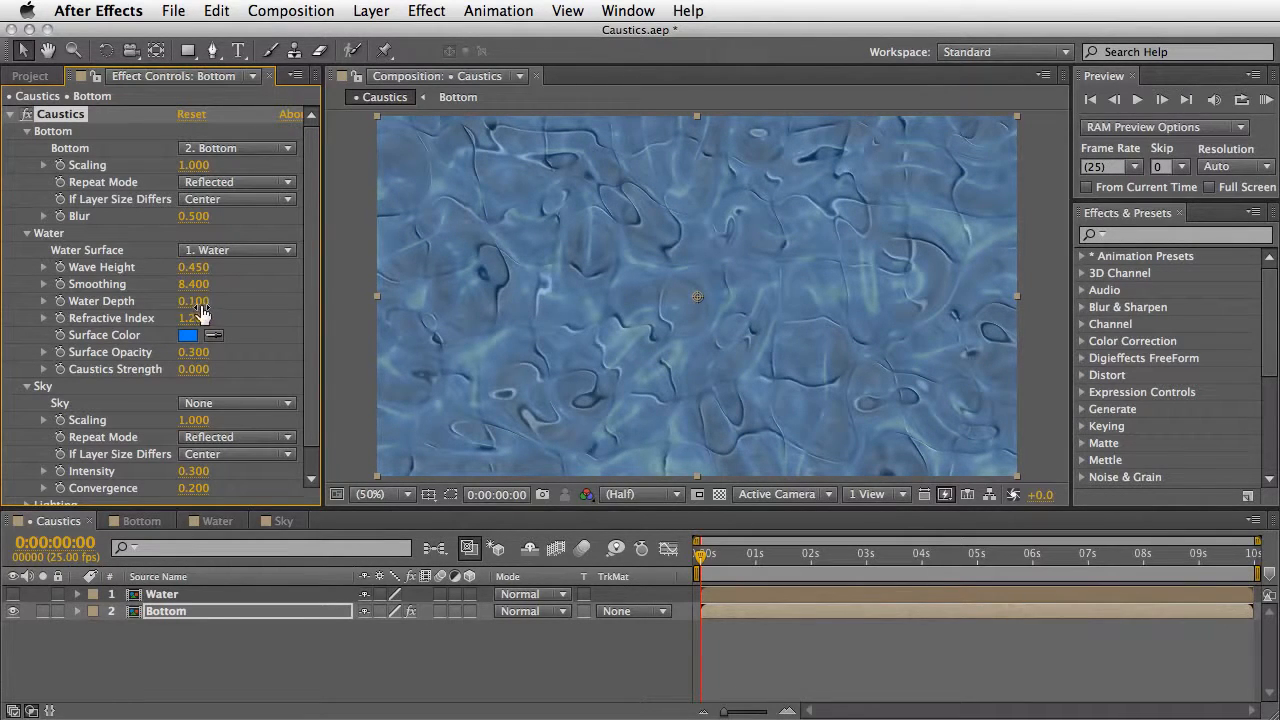
mouse_move(190, 301)
left_mouse_down()
mouse_move(208, 300)
mouse_move(195, 300)
left_mouse_up()
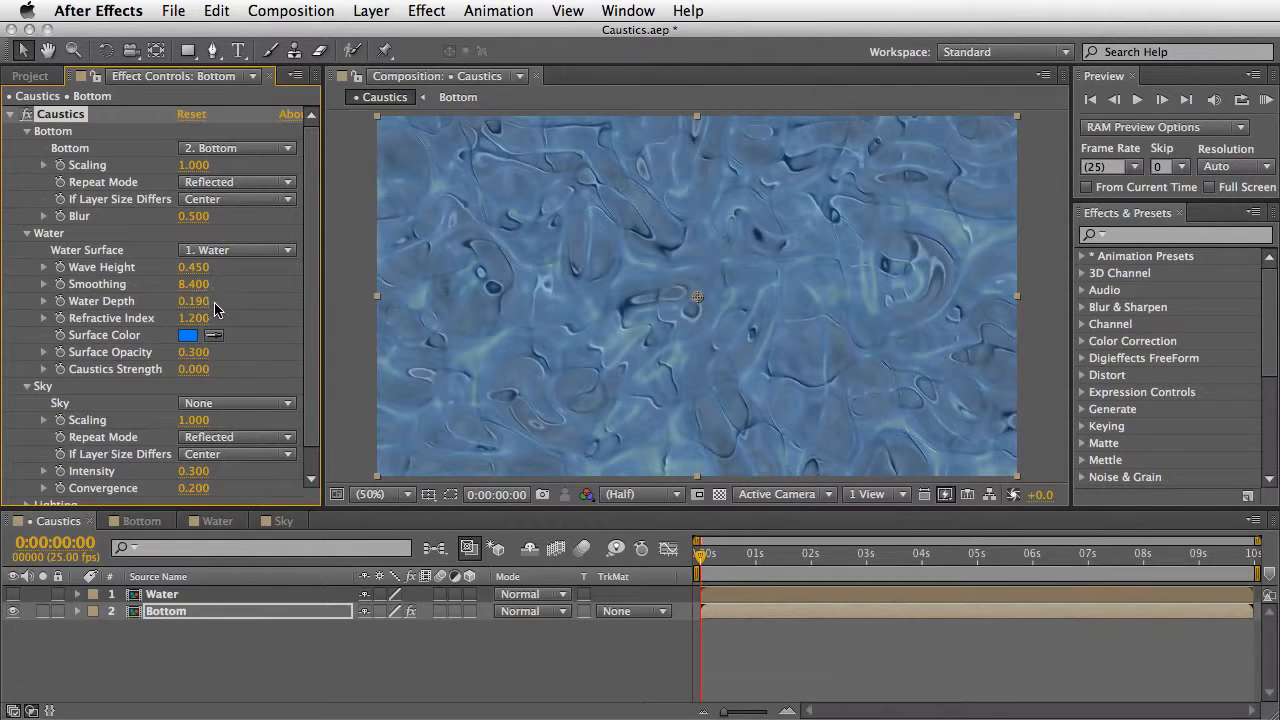
key("super+z")
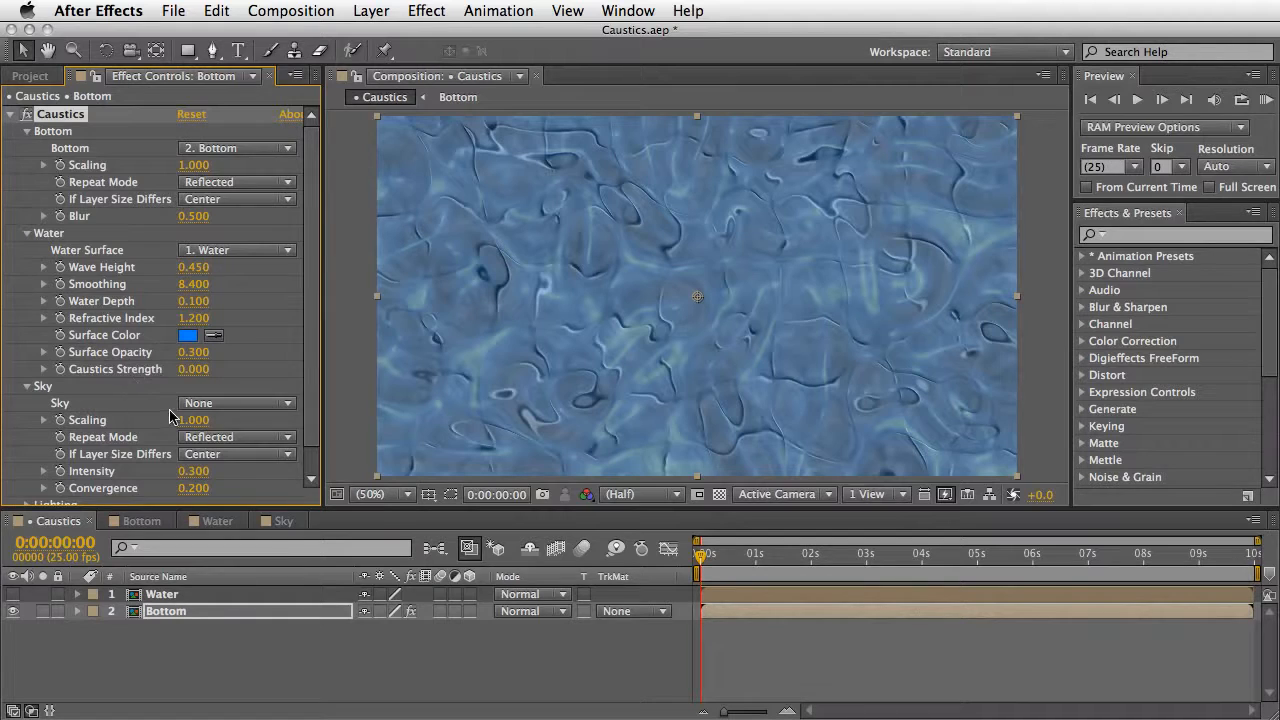
key("space")
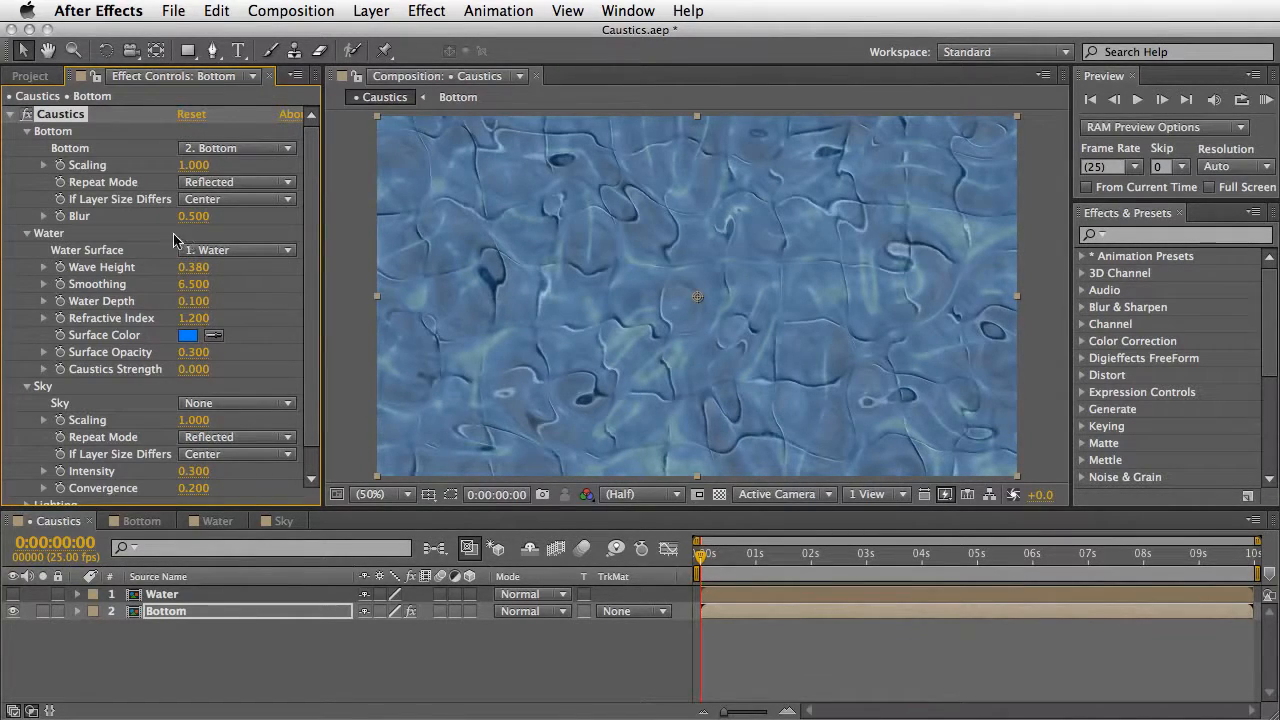
Step: Reset the Caustics effect's Smoothing and Wave Height to their default values
right_click(97, 284)
left_click(140, 420)
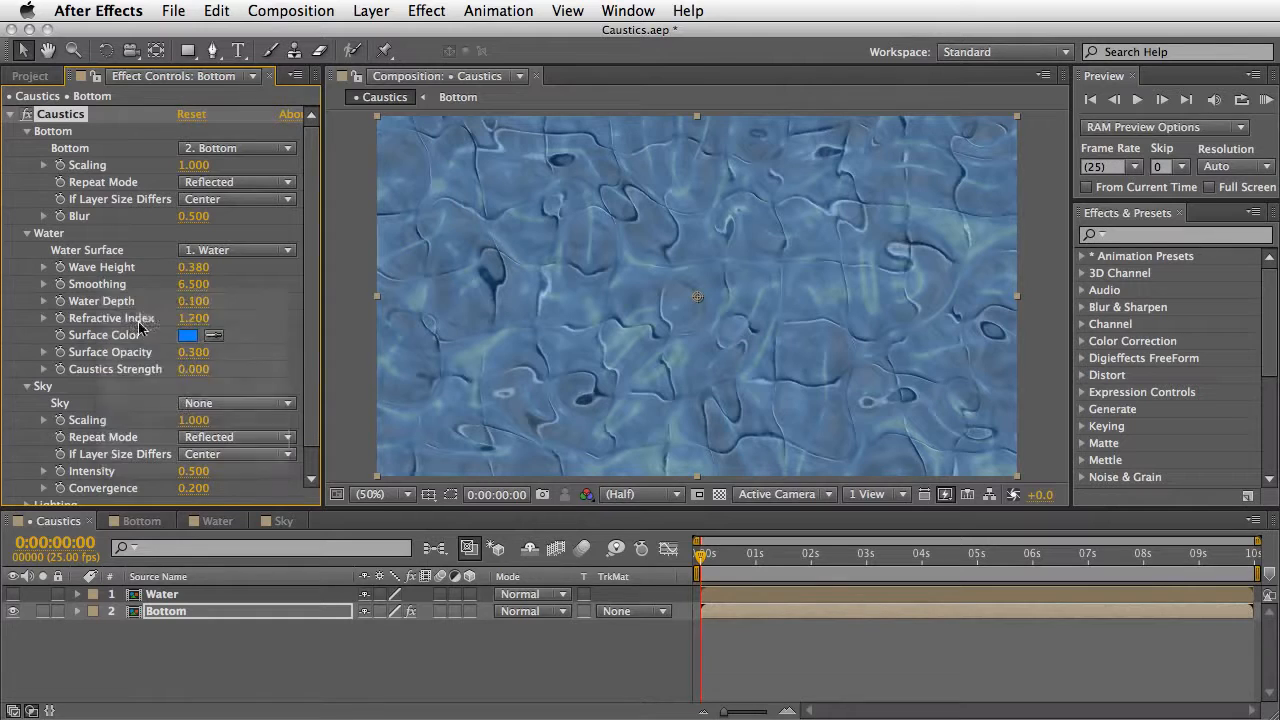
right_click(117, 272)
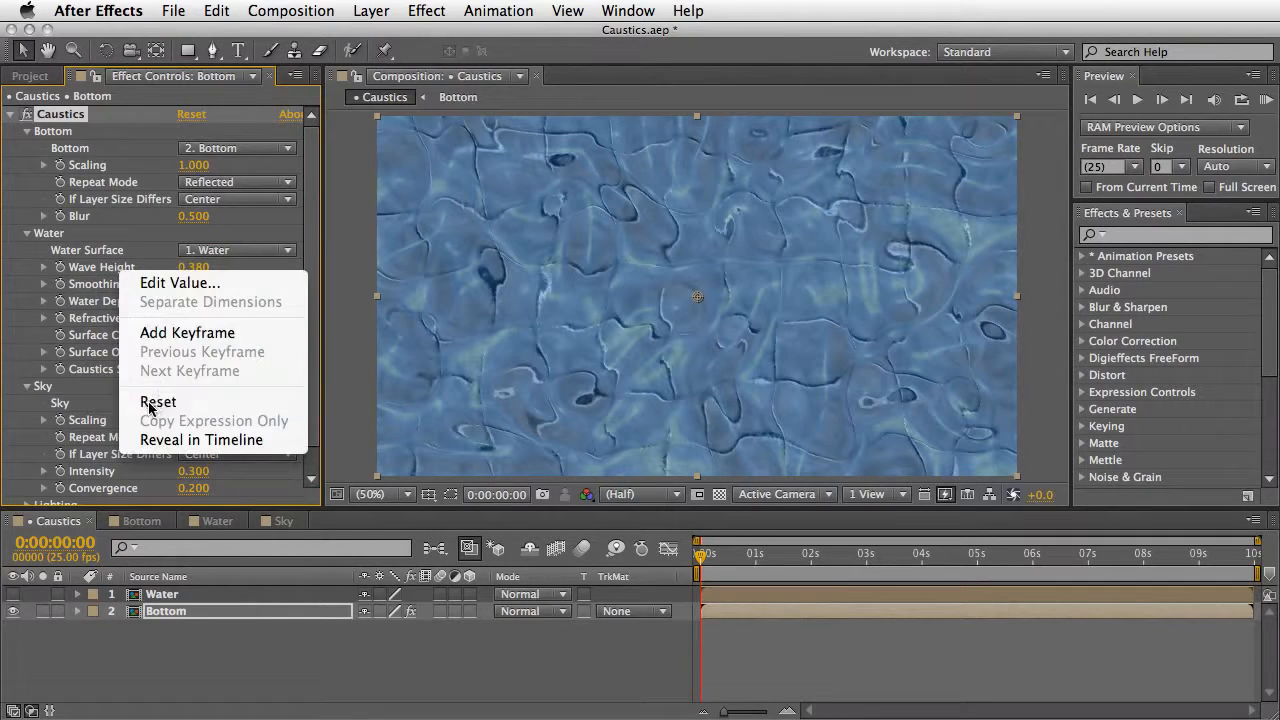
left_click(150, 407)
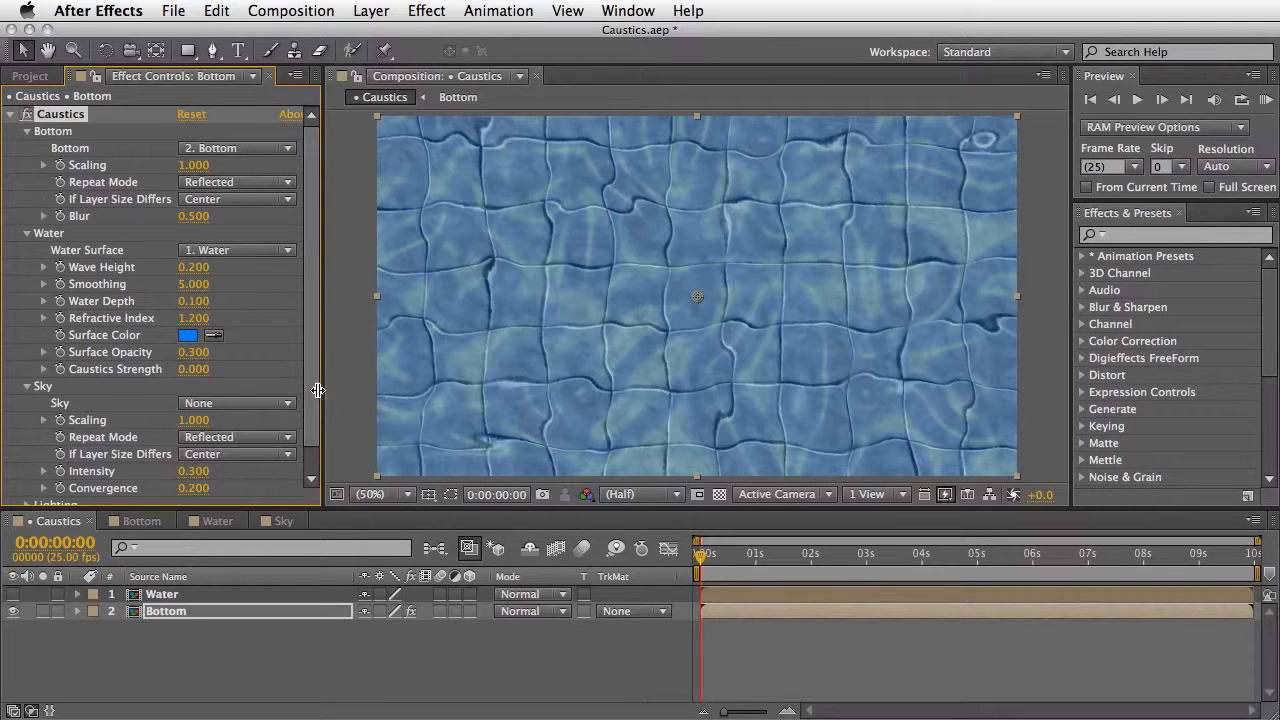
Step: Apply the Tint effect to the fxtl1003.mov cloud footage in the Sky composition
scroll(234, 376, "down", 1)
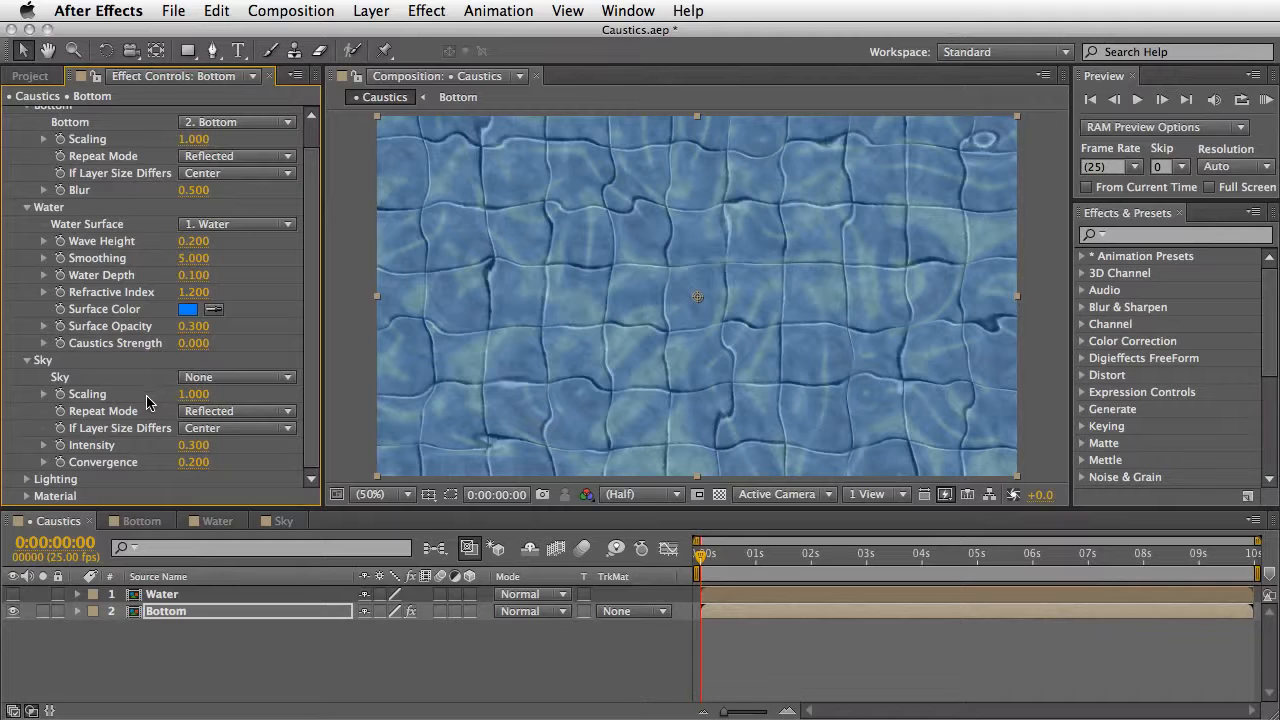
left_click(282, 521)
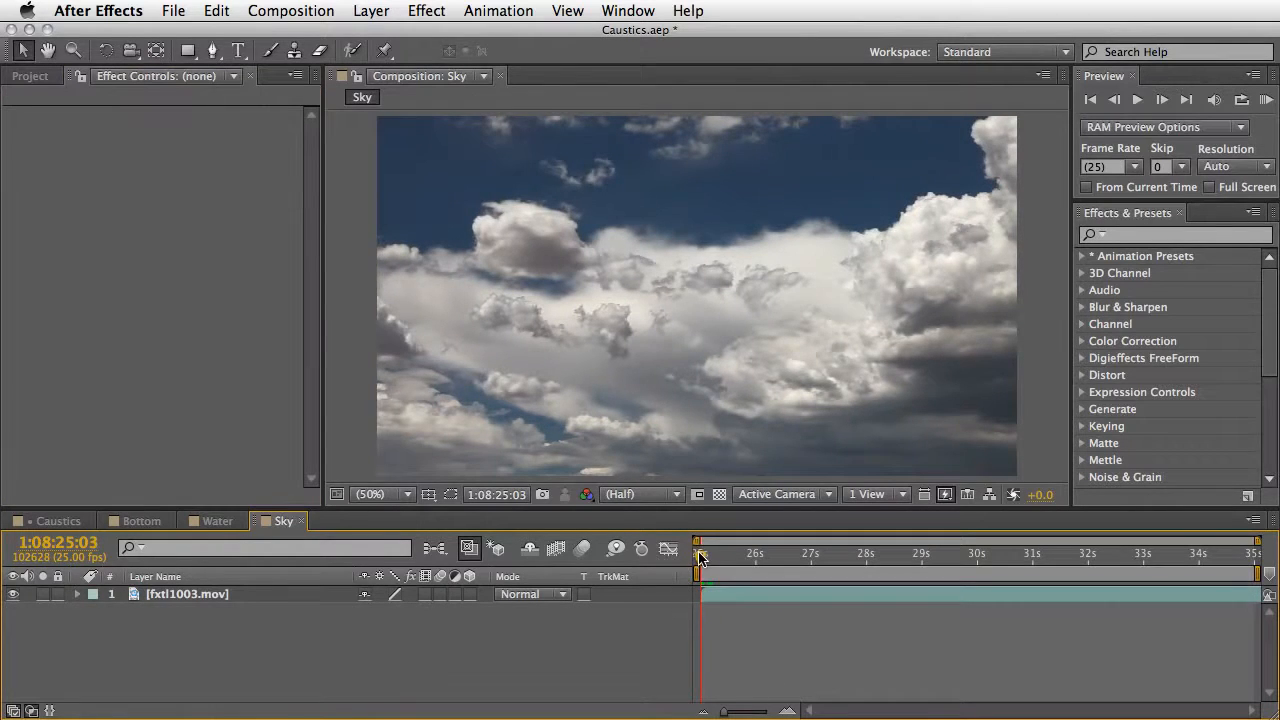
left_click_drag(700, 557, 670, 541)
left_click(197, 597)
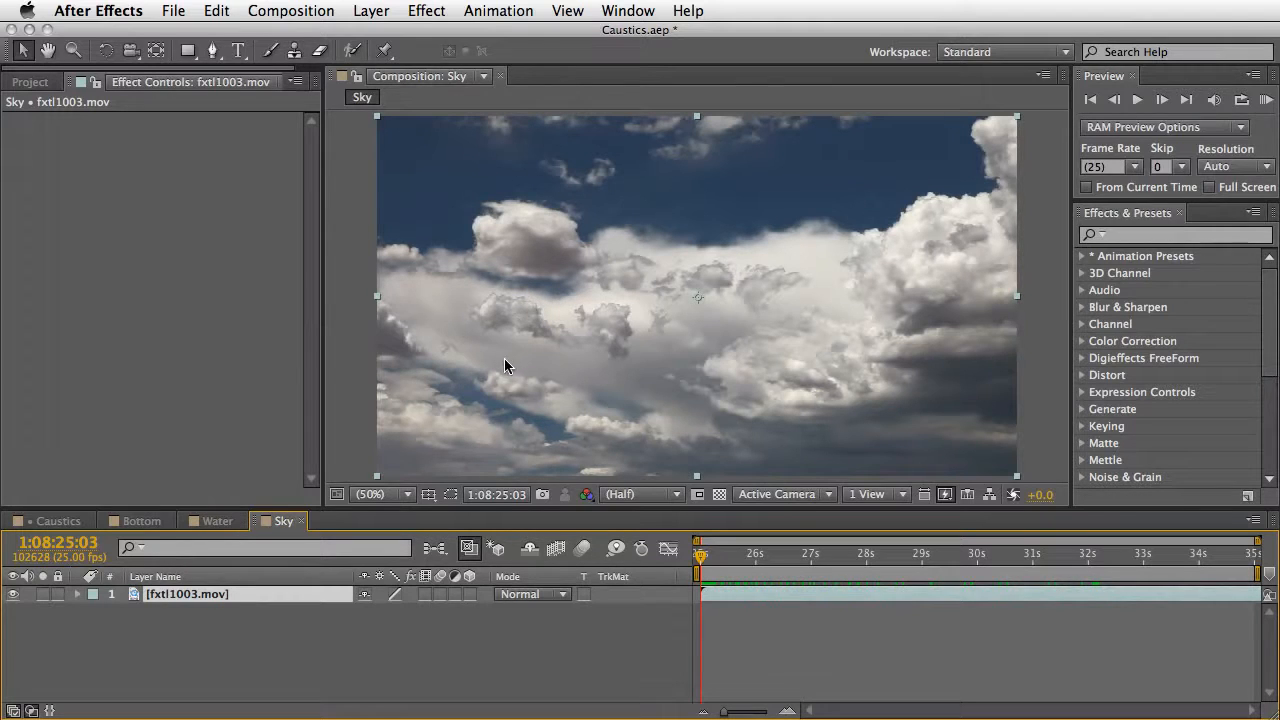
left_click(427, 10)
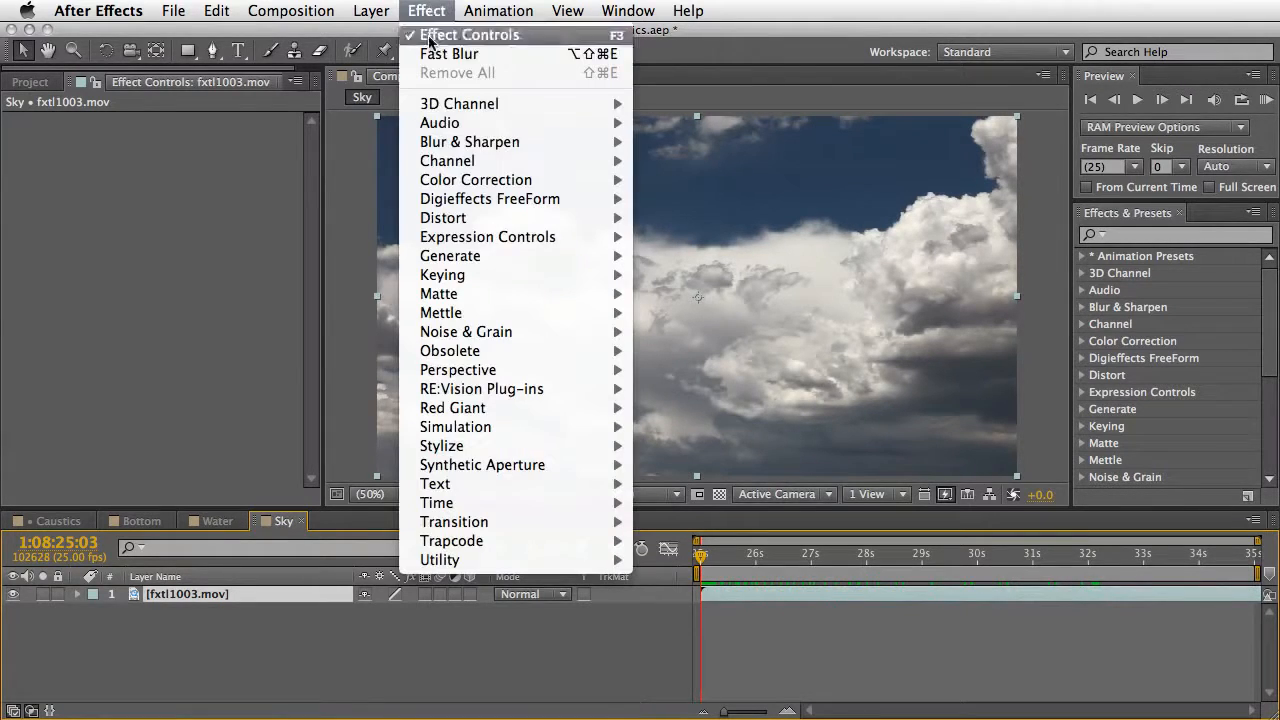
mouse_move(452, 180)
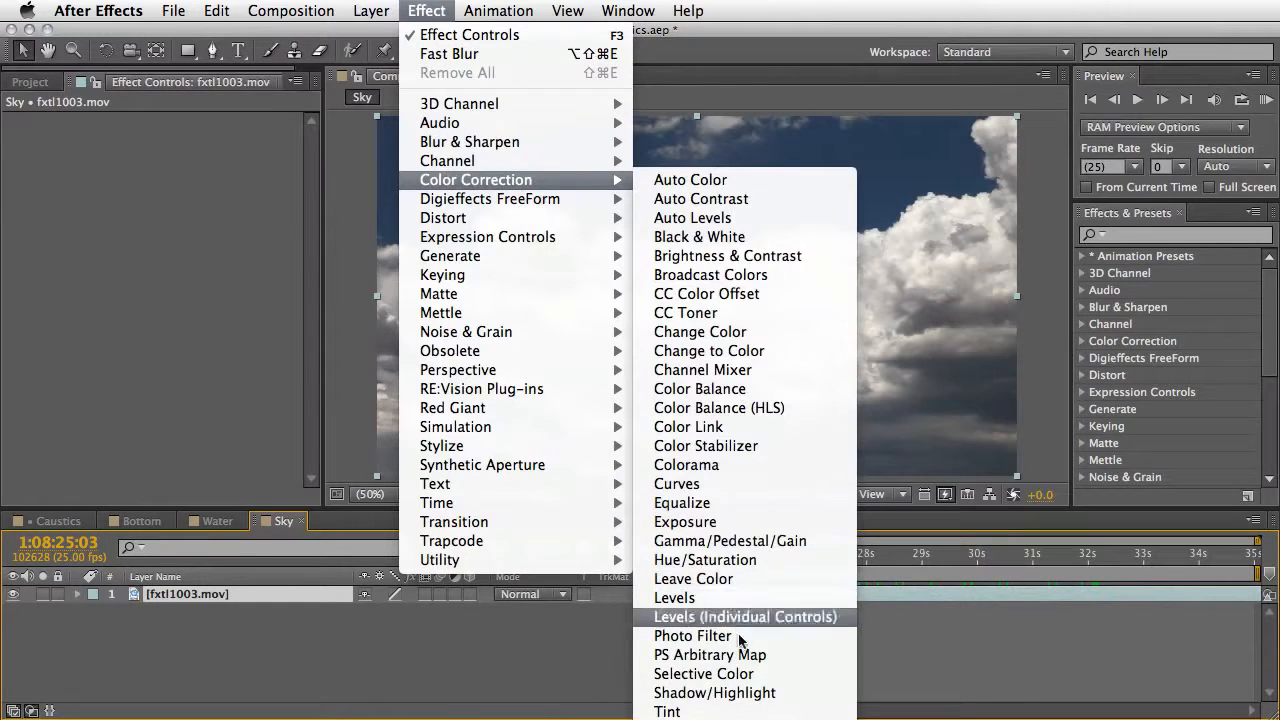
left_click(668, 711)
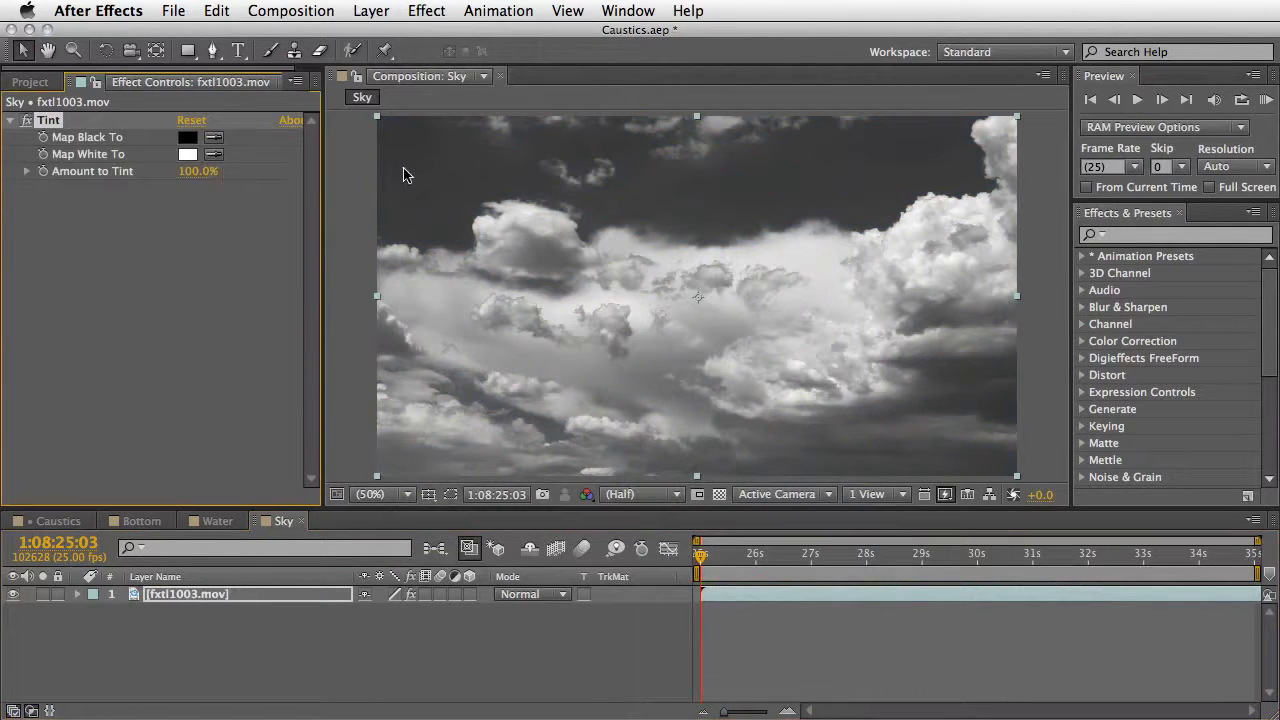
Step: Set the Tint effect's Map White To color to mid-gray 818181
left_click(190, 155)
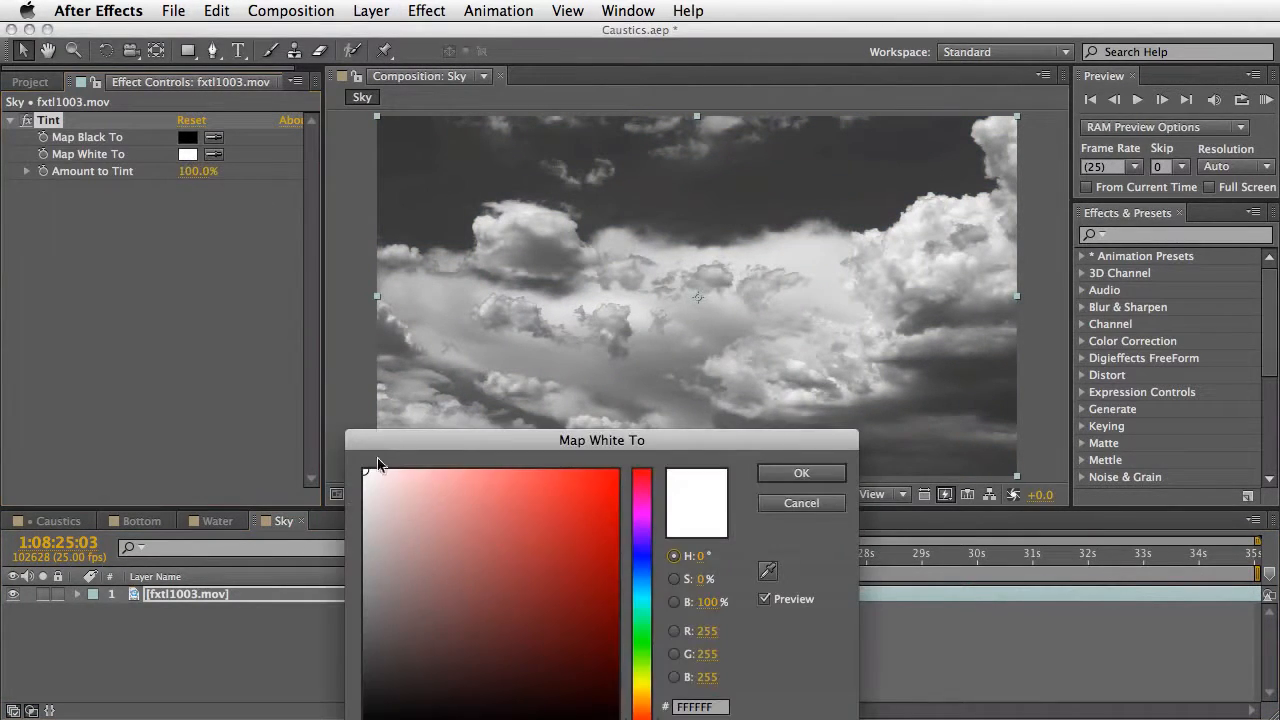
left_click_drag(377, 458, 350, 313)
left_click_drag(340, 450, 316, 453)
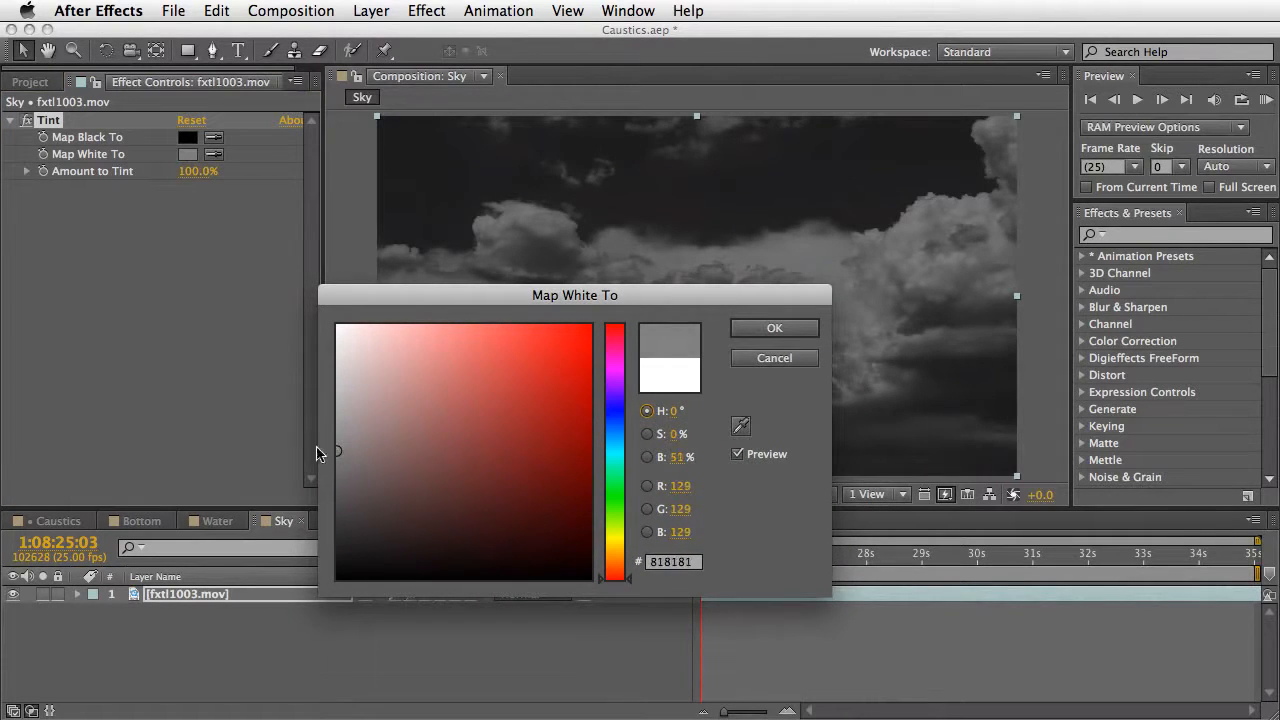
left_click(773, 329)
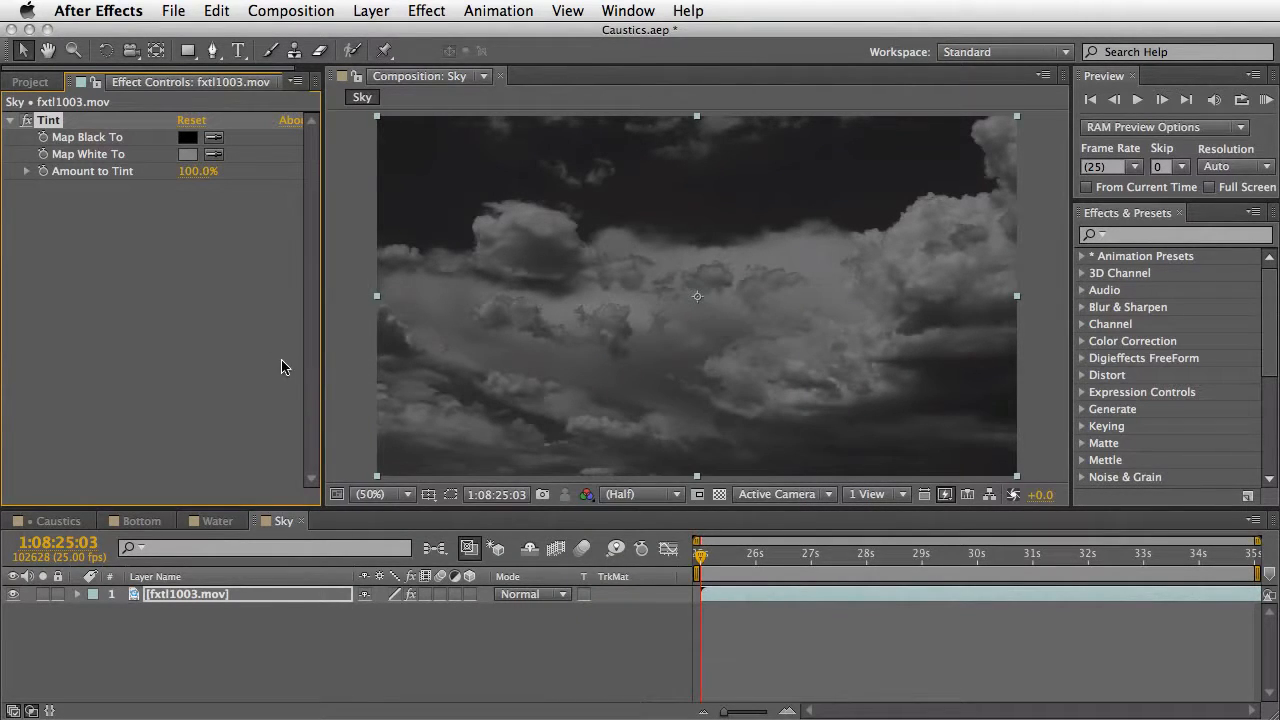
Step: Add the Sky composition as the topmost layer of the Caustics composition and hide it
left_click(40, 84)
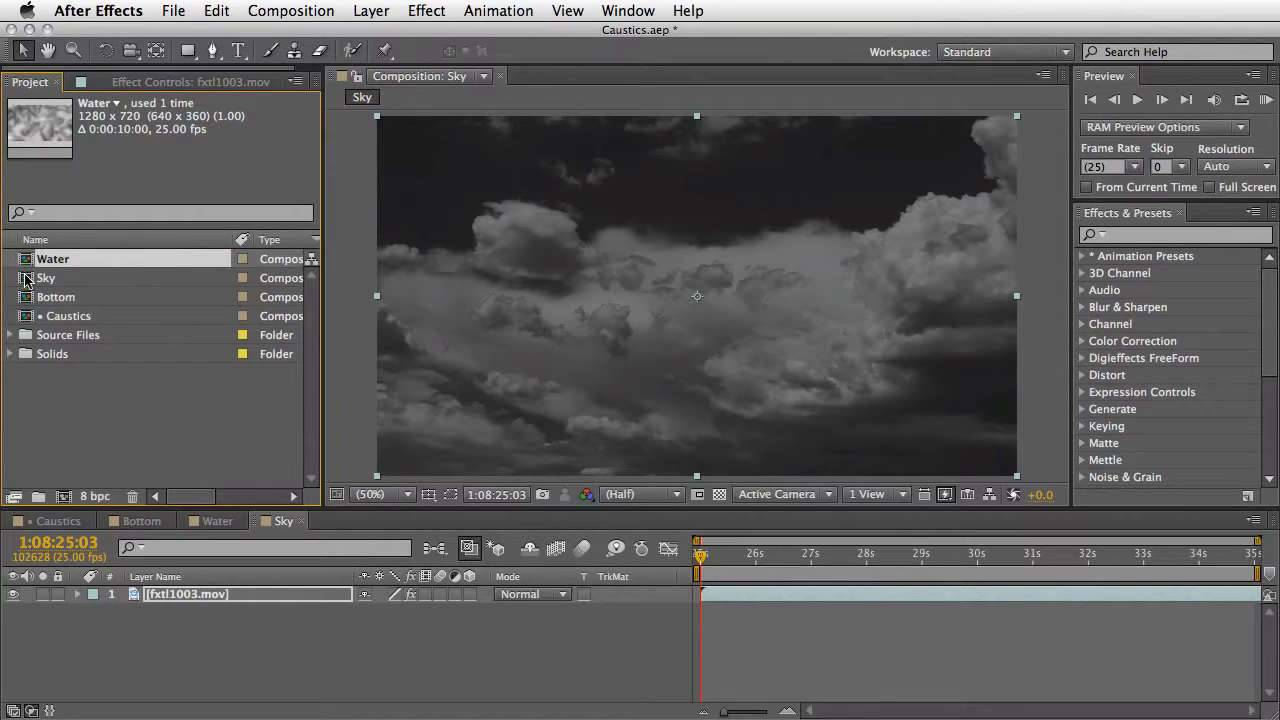
left_click_drag(27, 280, 66, 594)
left_click(14, 595)
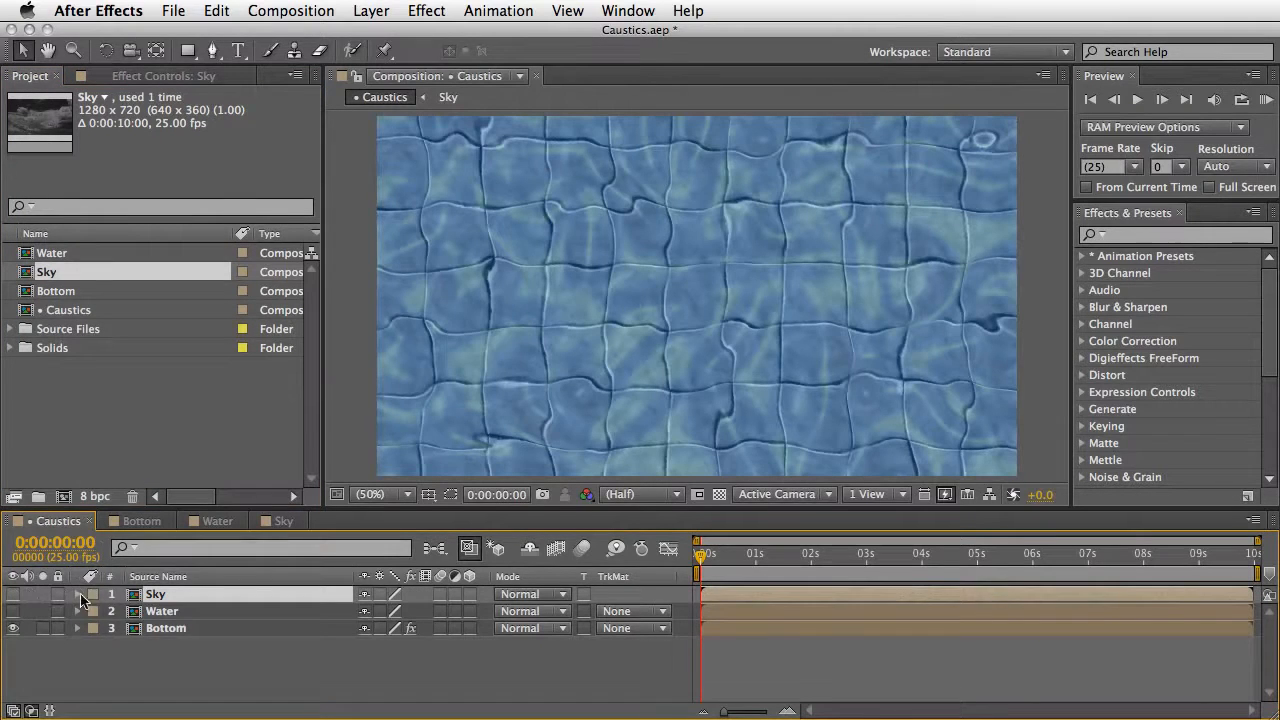
Step: Assign the Sky layer as the Sky in the Bottom layer's Caustics effect and try a higher sky Intensity
left_click(165, 630)
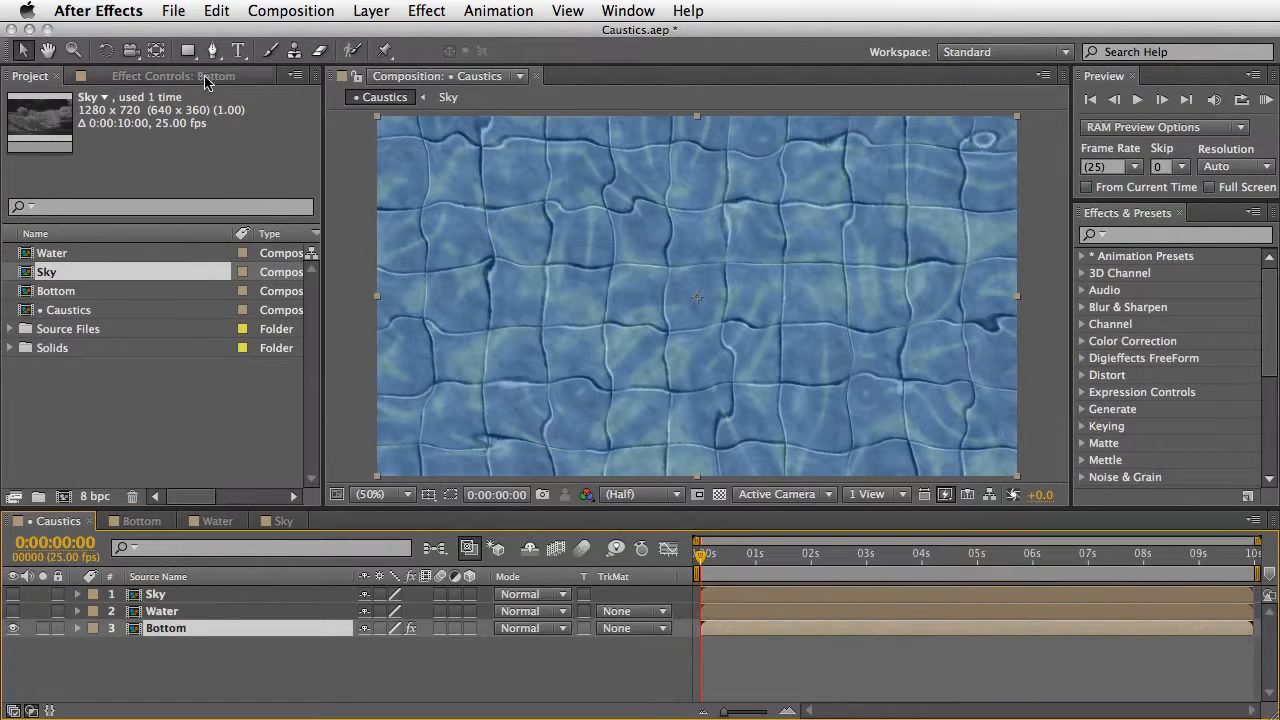
left_click(170, 76)
left_click(238, 403)
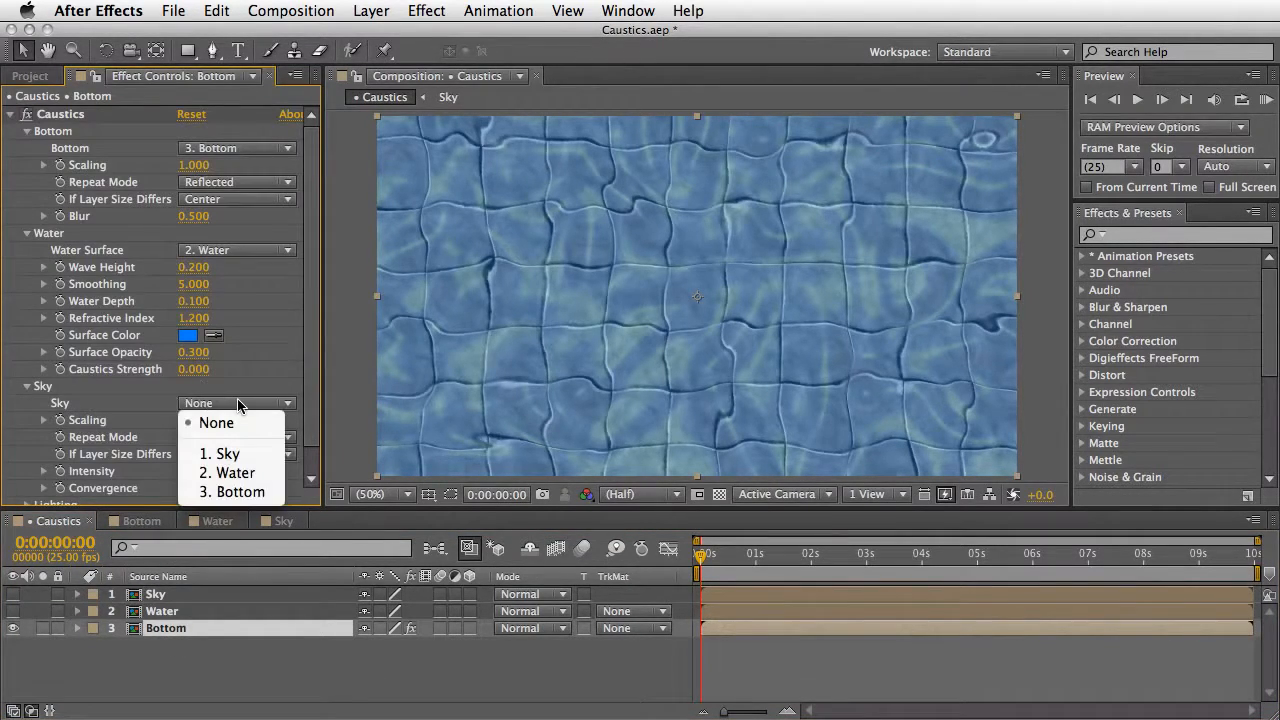
left_click(245, 457)
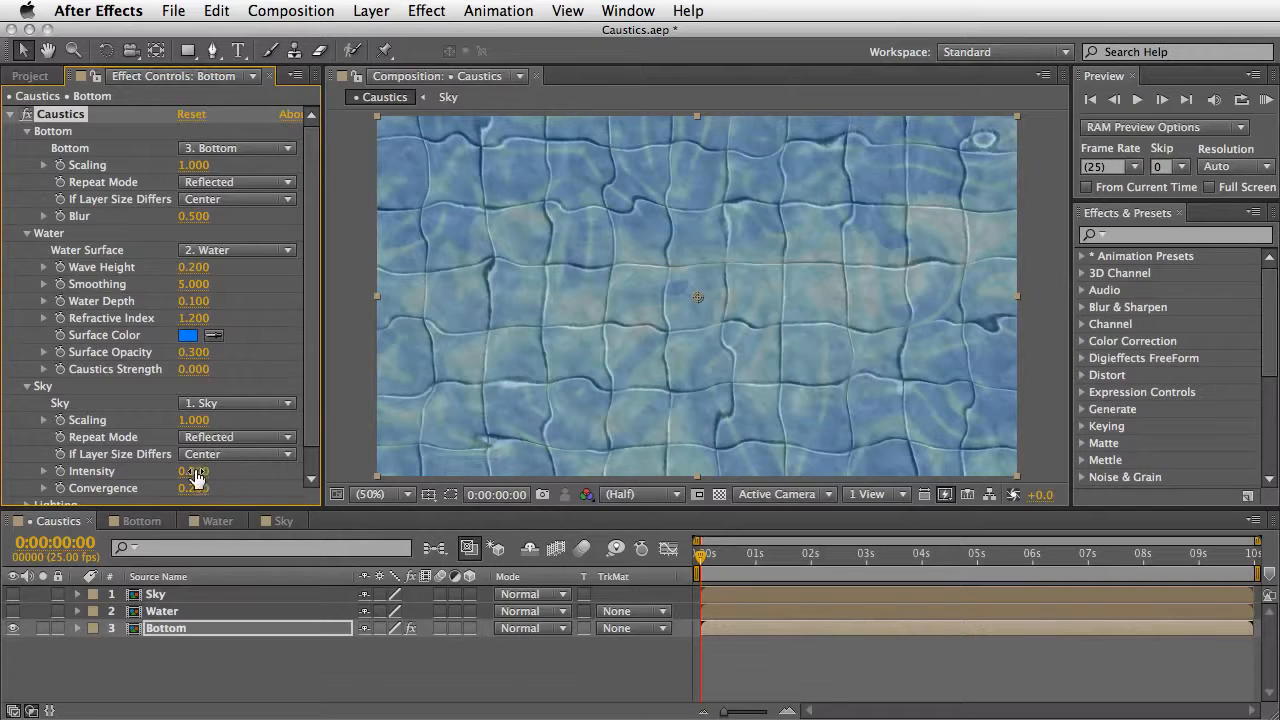
left_click_drag(194, 471, 273, 470)
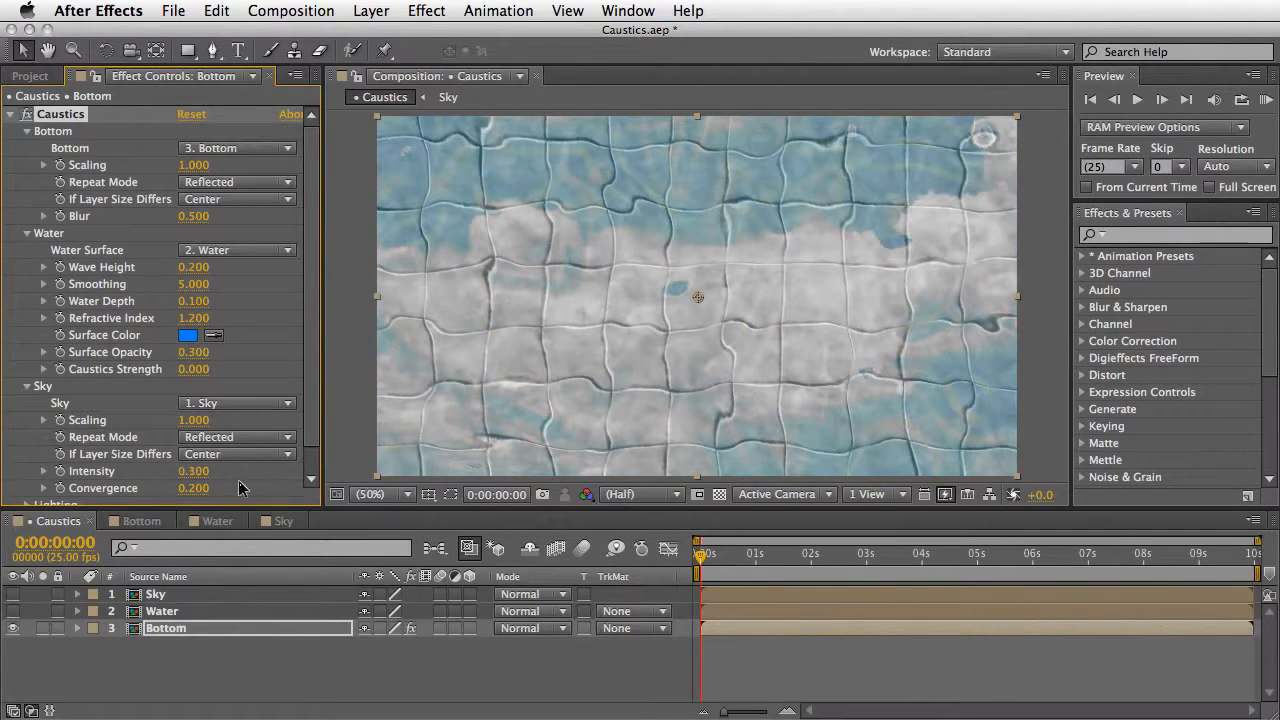
Step: Undo the last sky Intensity change and set the Caustics effect's sky Convergence to 0.59
key("super+z")
left_click_drag(193, 488, 216, 487)
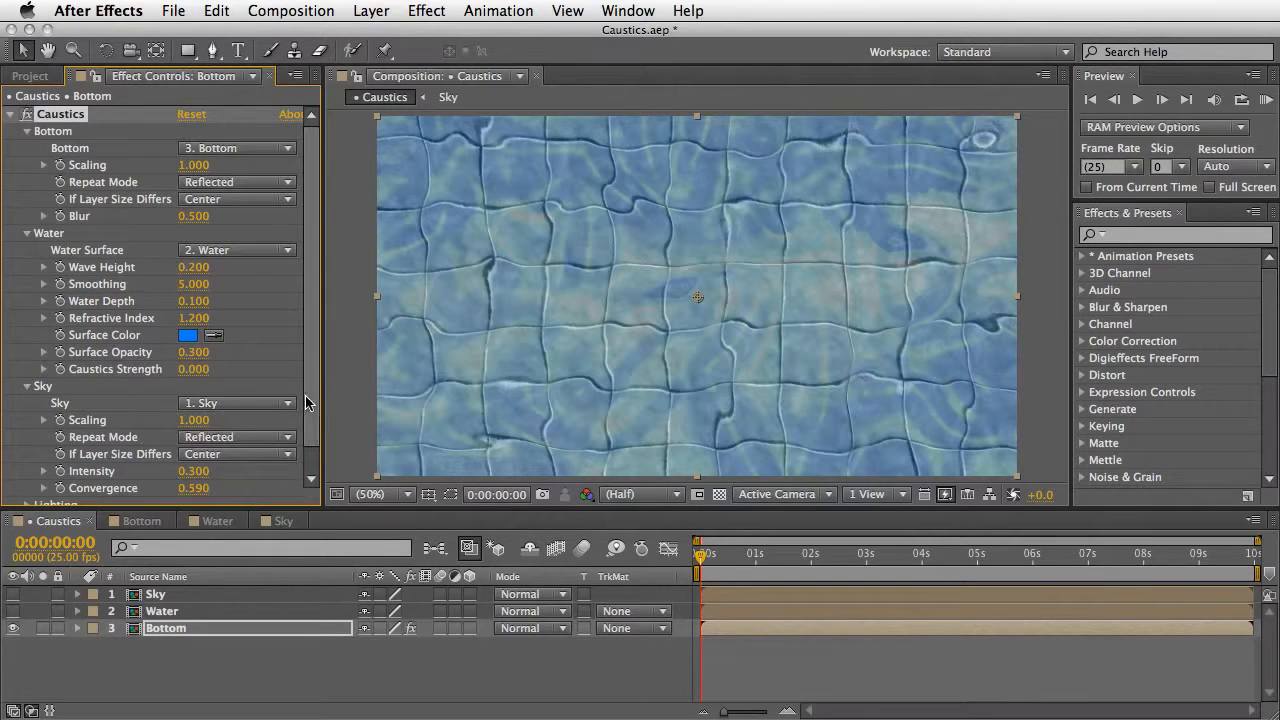
Step: Try the Point Source light type in the Caustics effect's Lighting settings and switch back to Distant Source
scroll(312, 393, "down", 1)
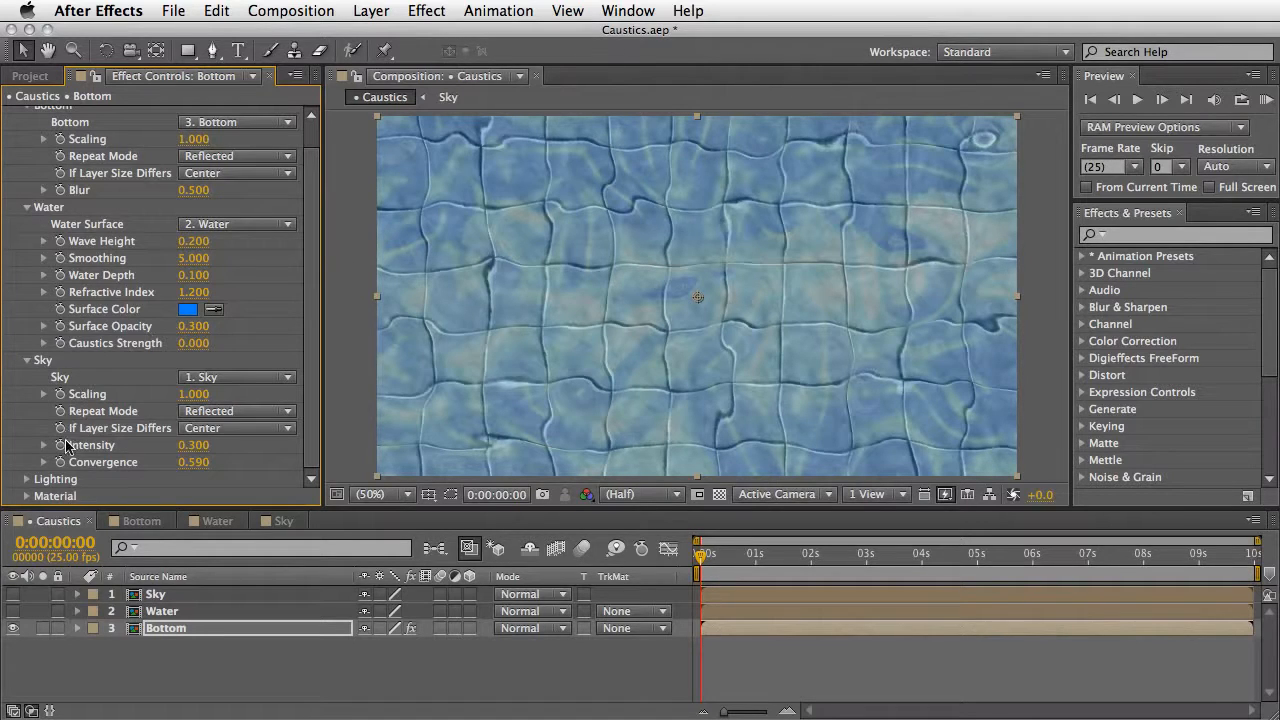
left_click(27, 479)
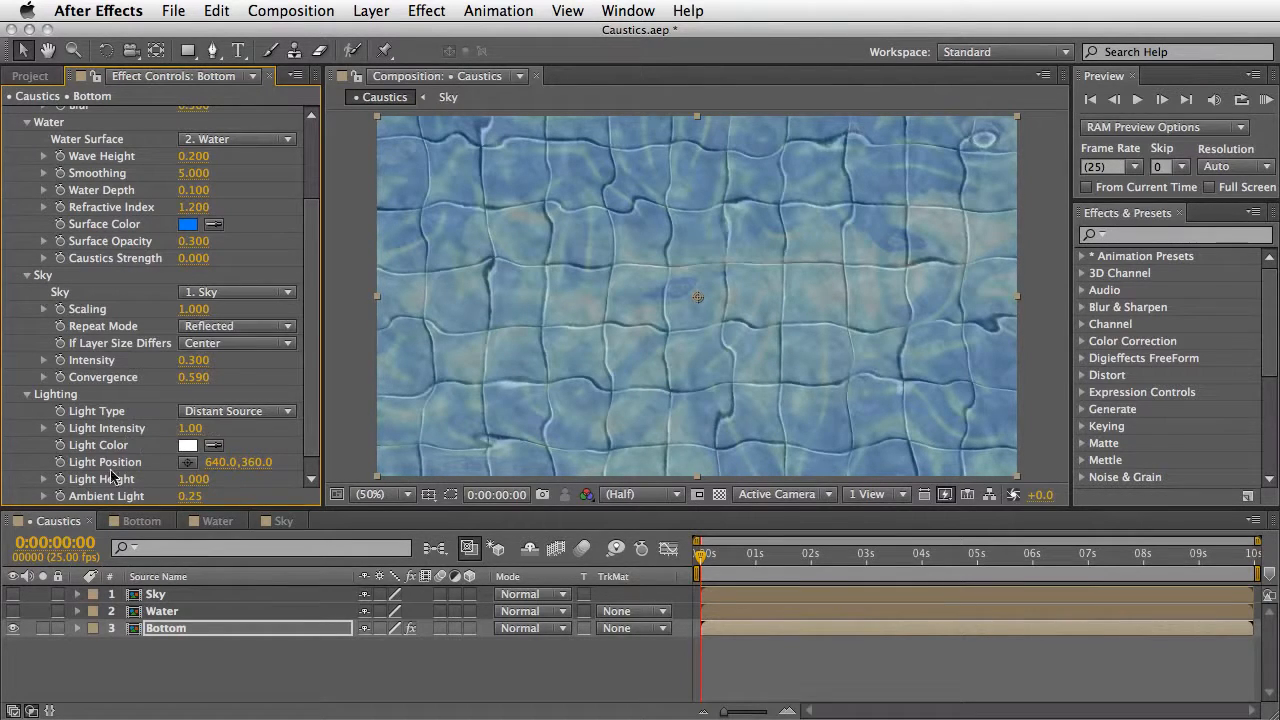
left_click(254, 413)
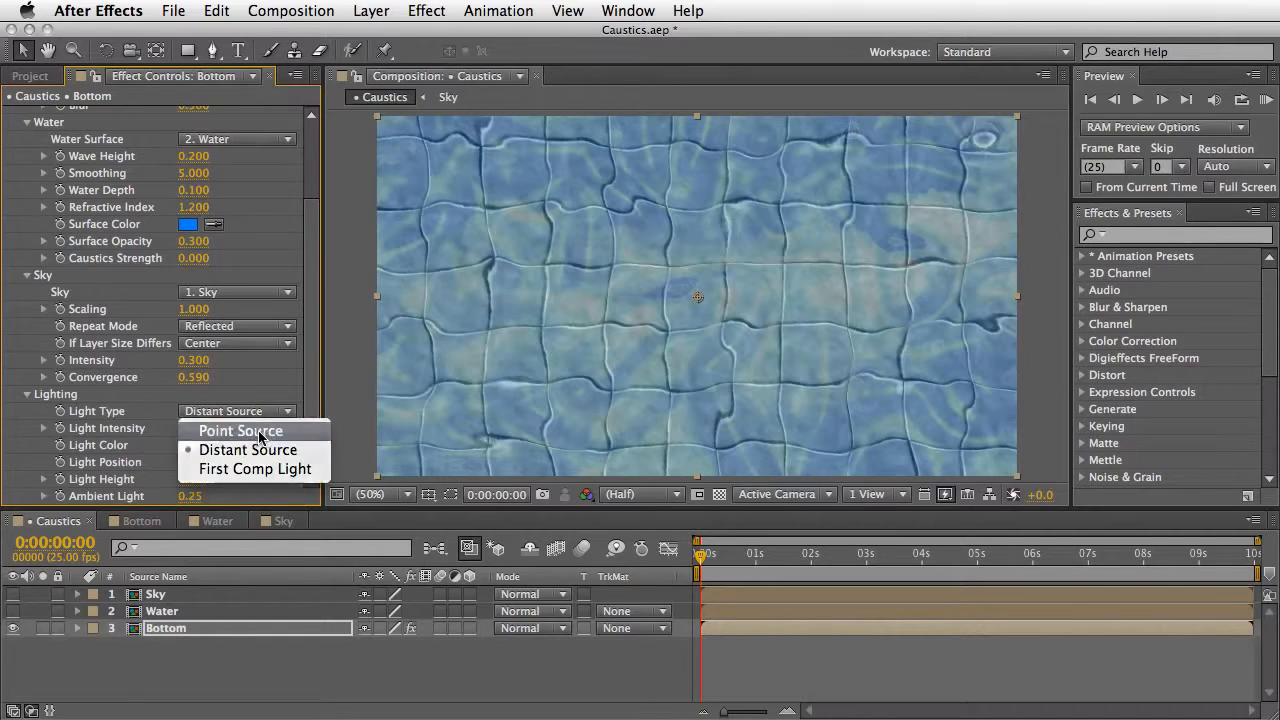
left_click(241, 430)
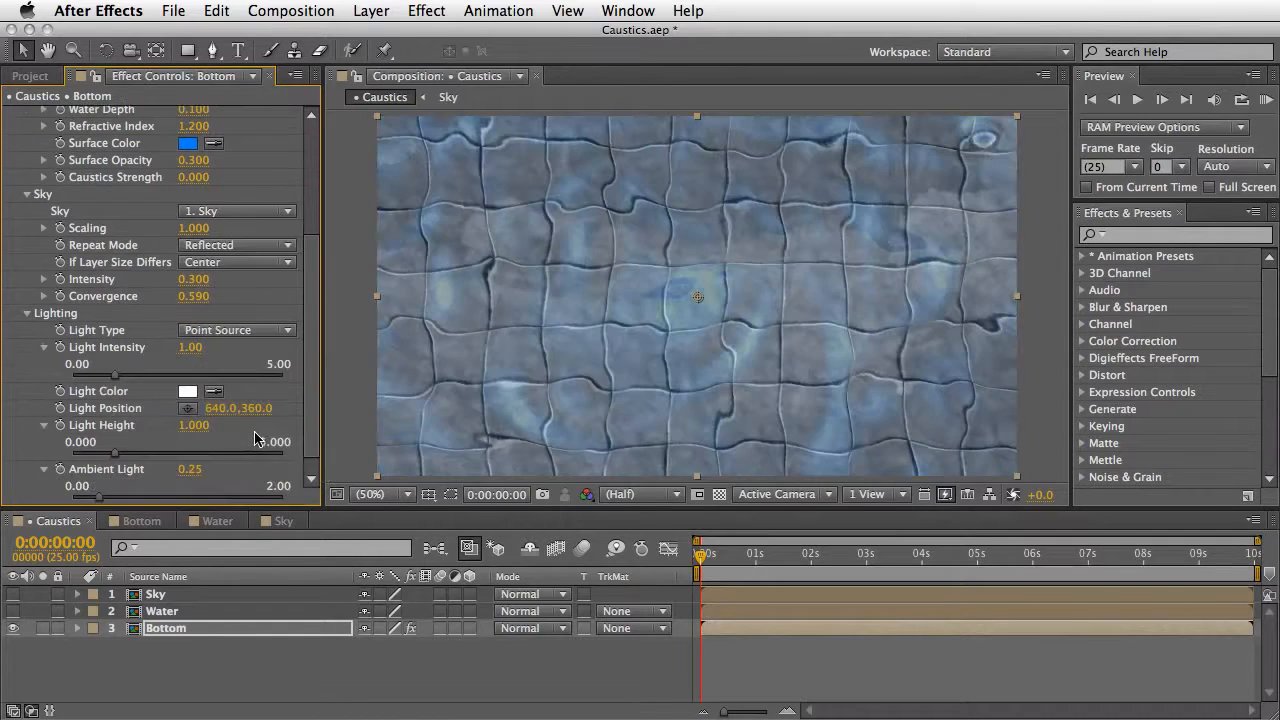
left_click(250, 331)
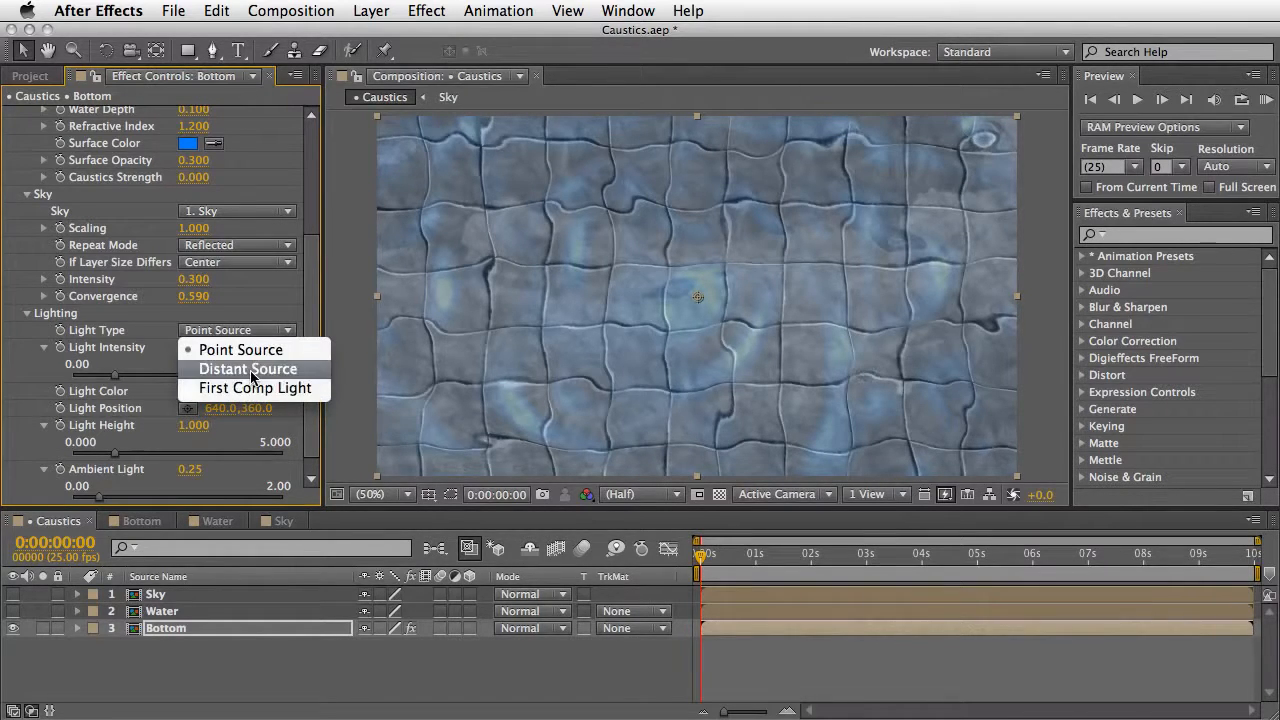
left_click(249, 369)
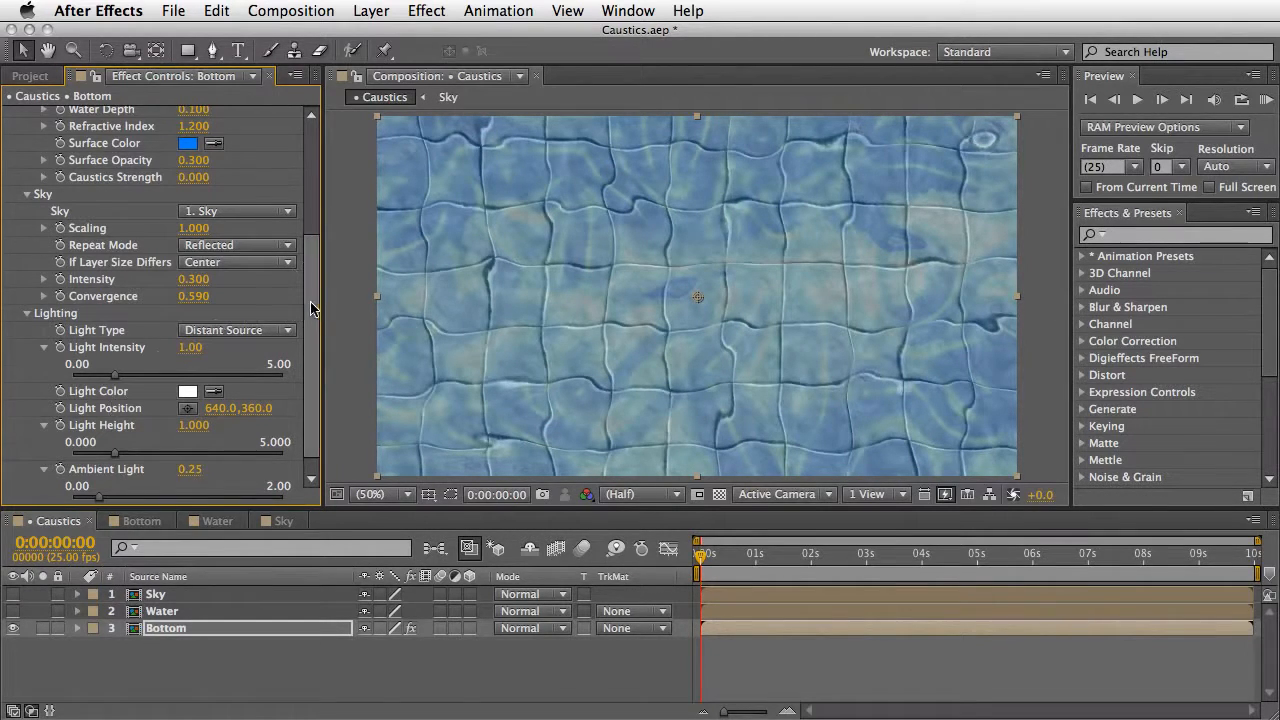
Step: Adjust the reflection of the water in the Caustics effect's Material settings
scroll(314, 310, "down", 1)
left_click(27, 497)
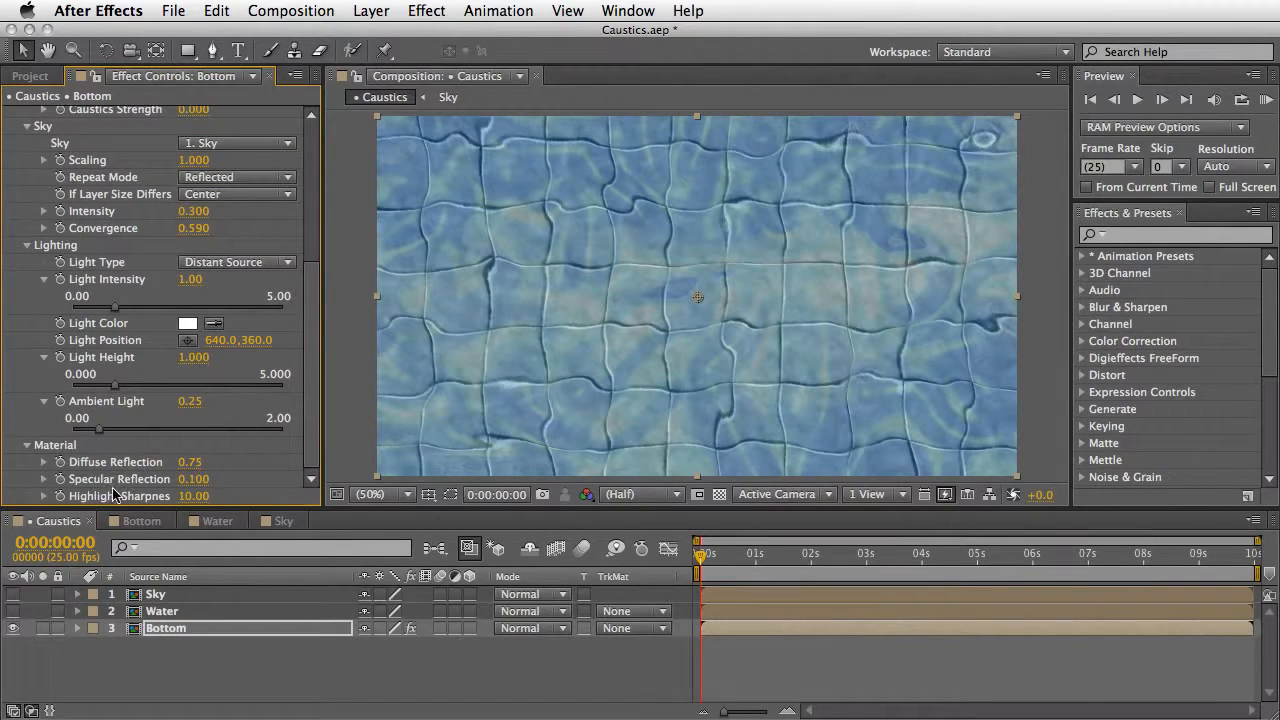
mouse_move(182, 491)
left_mouse_down()
mouse_move(208, 479)
mouse_move(191, 485)
left_mouse_up()
left_click(27, 445)
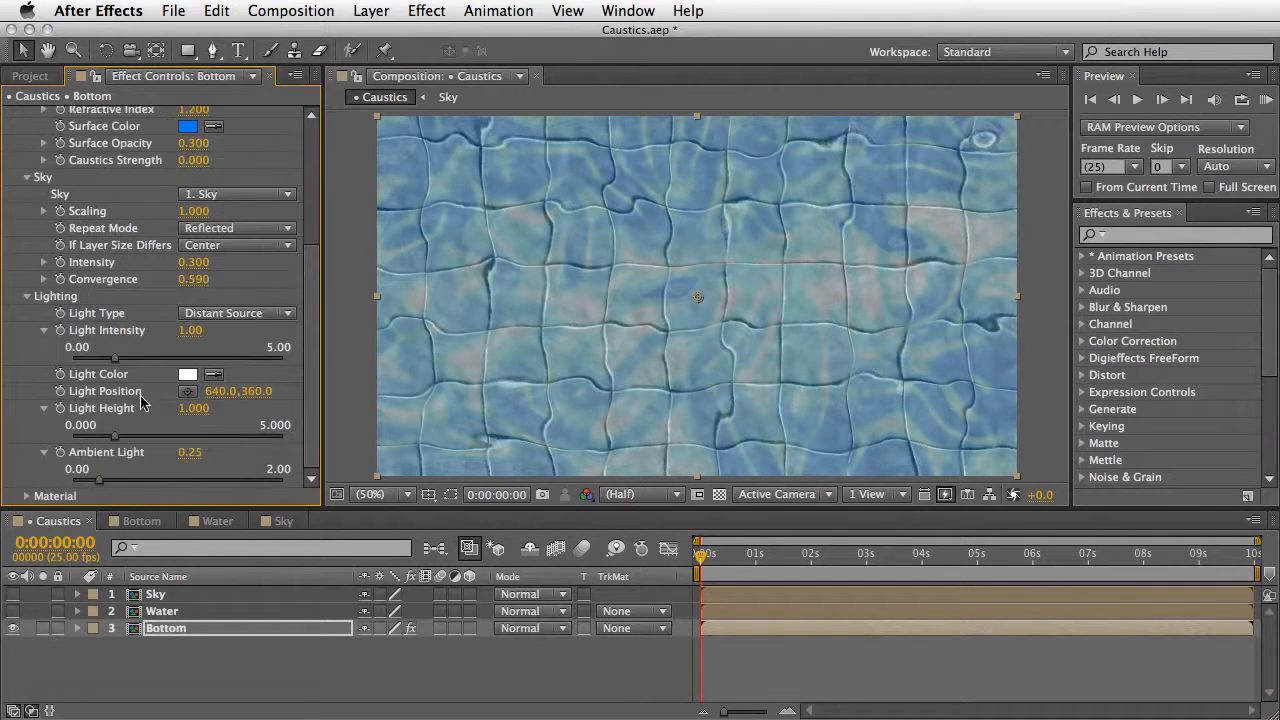
Step: Set the Caustics water Wave Height to 0.41 and Smoothing to 7.9, and preview the animation
left_click_drag(315, 279, 316, 174)
left_click_drag(194, 236, 220, 254)
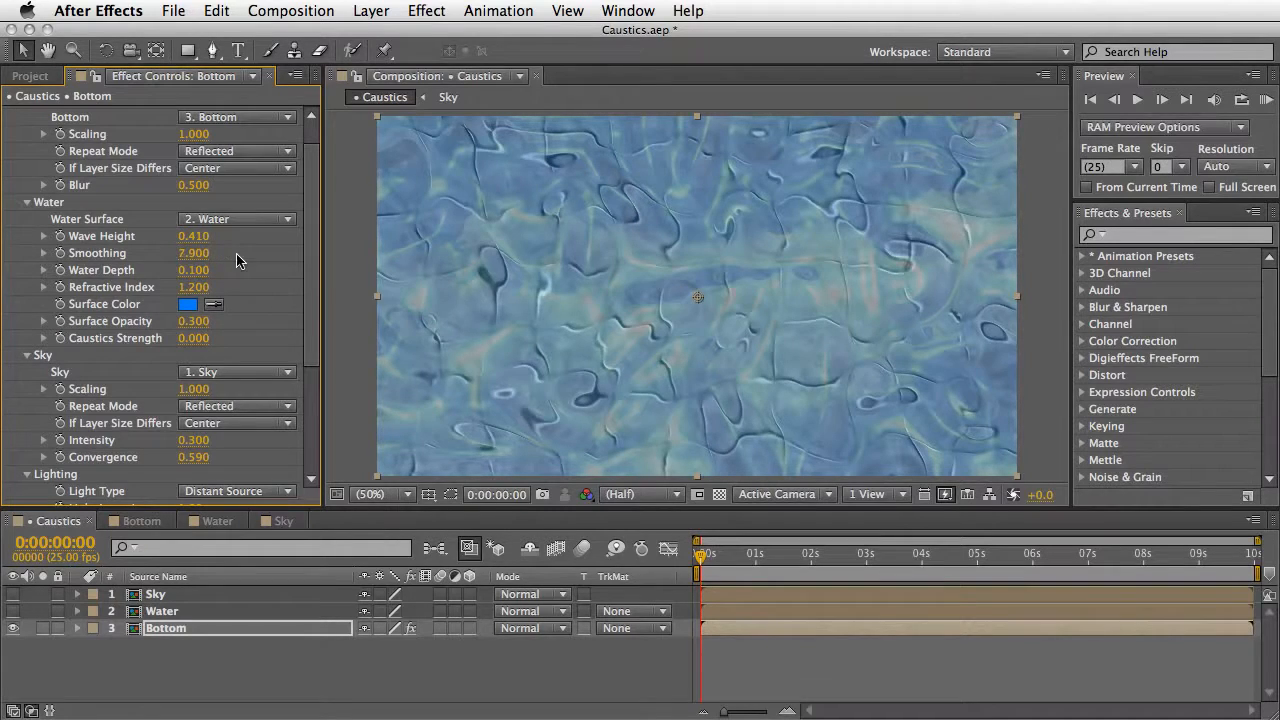
key("KP_0")
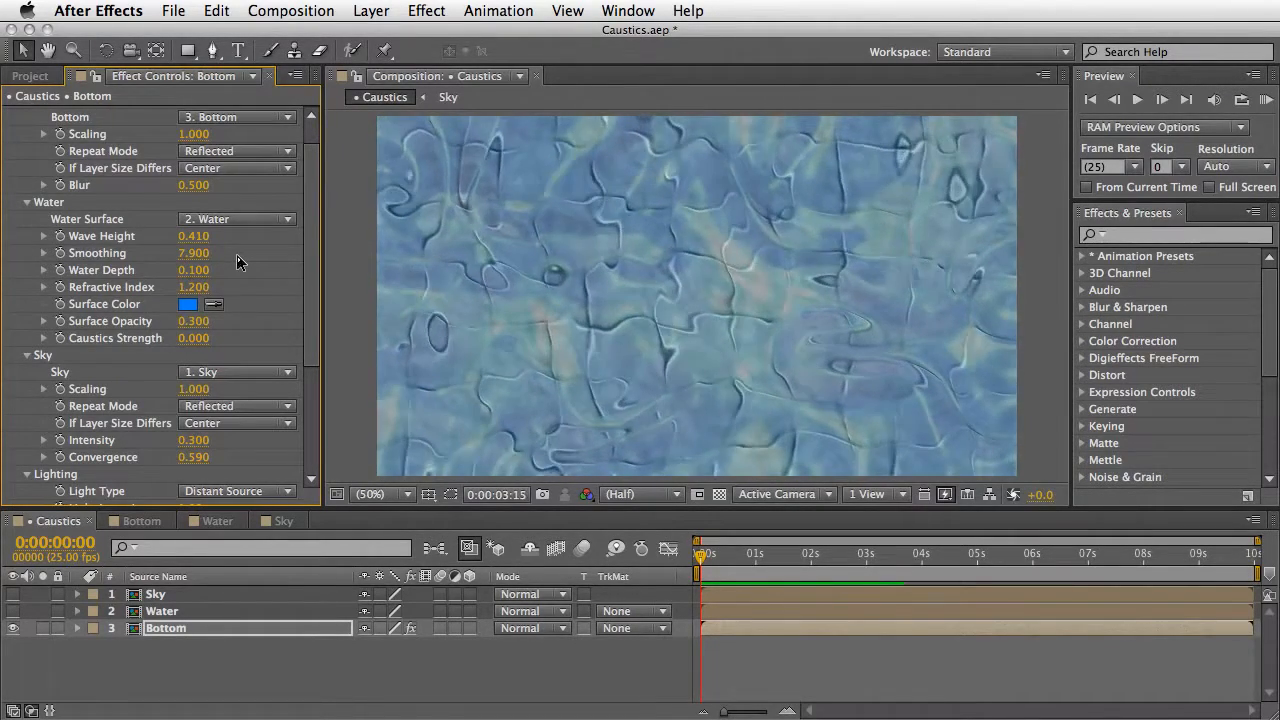
key("space")
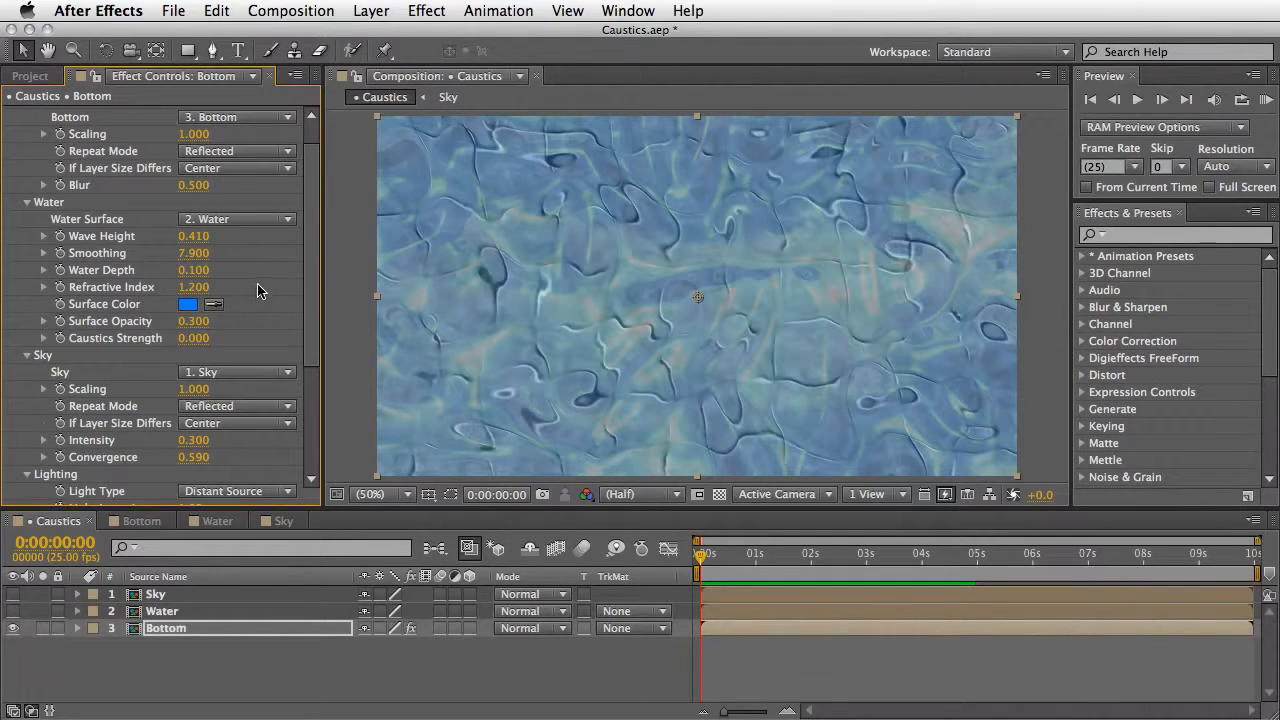
Step: Delete the Fractal Noise and Fast Blur effects from the black solid in the Water composition
left_click(218, 522)
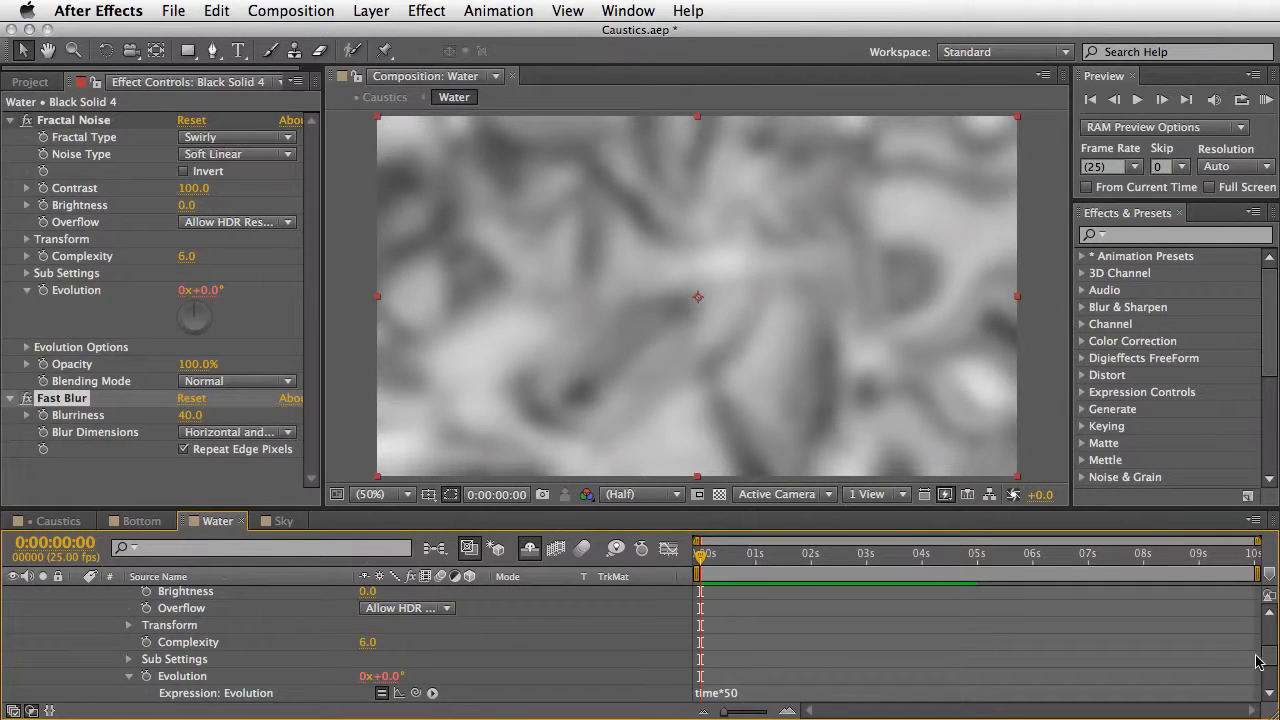
left_click_drag(1258, 662, 1266, 628)
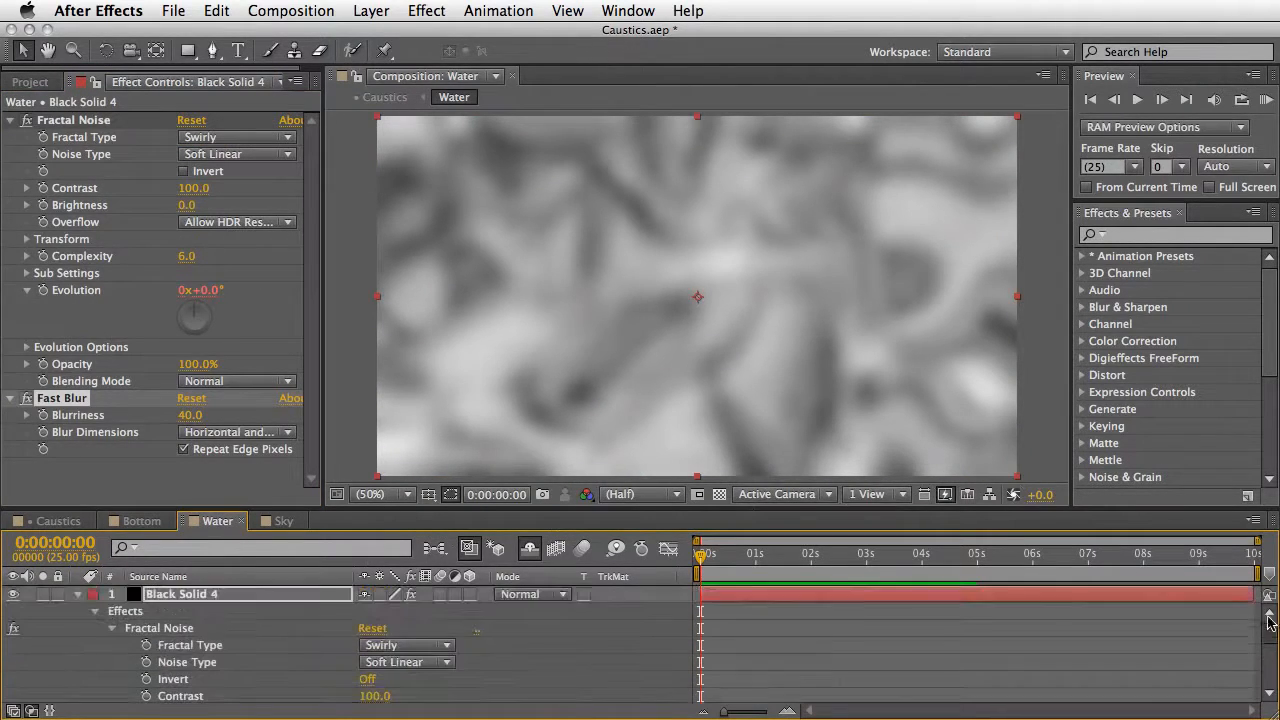
left_click(112, 628)
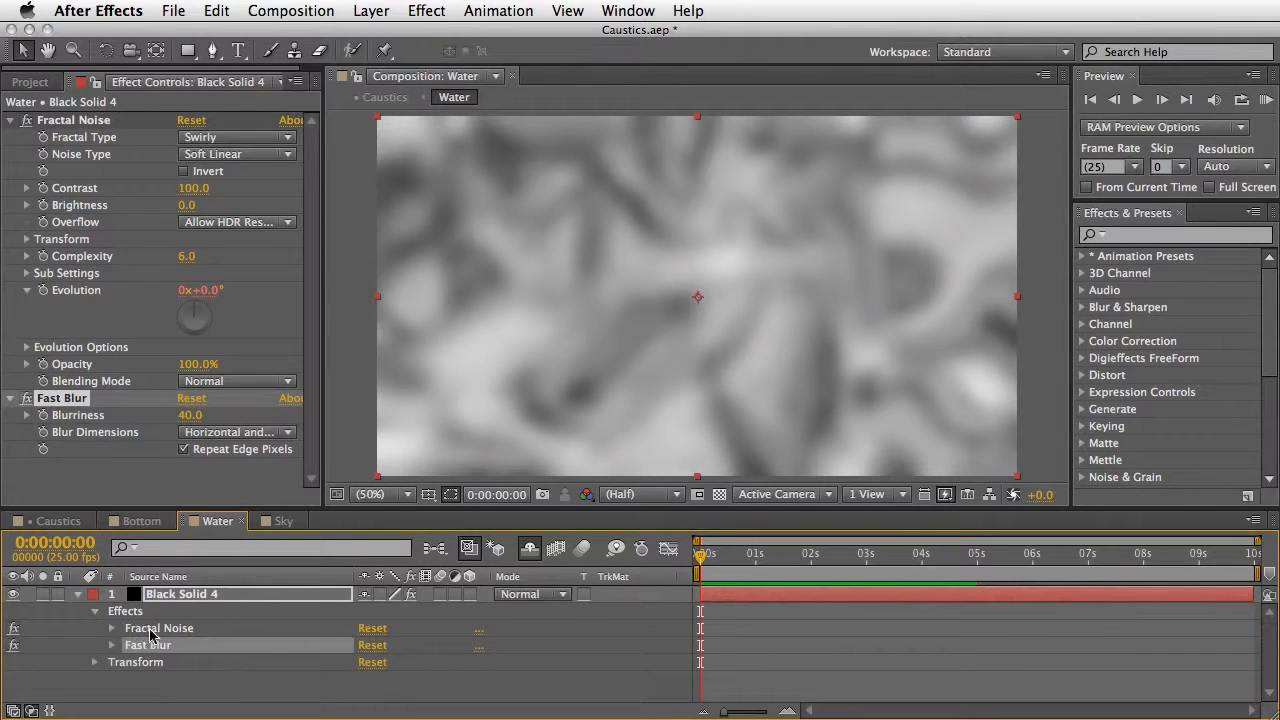
left_click(150, 628, "shift")
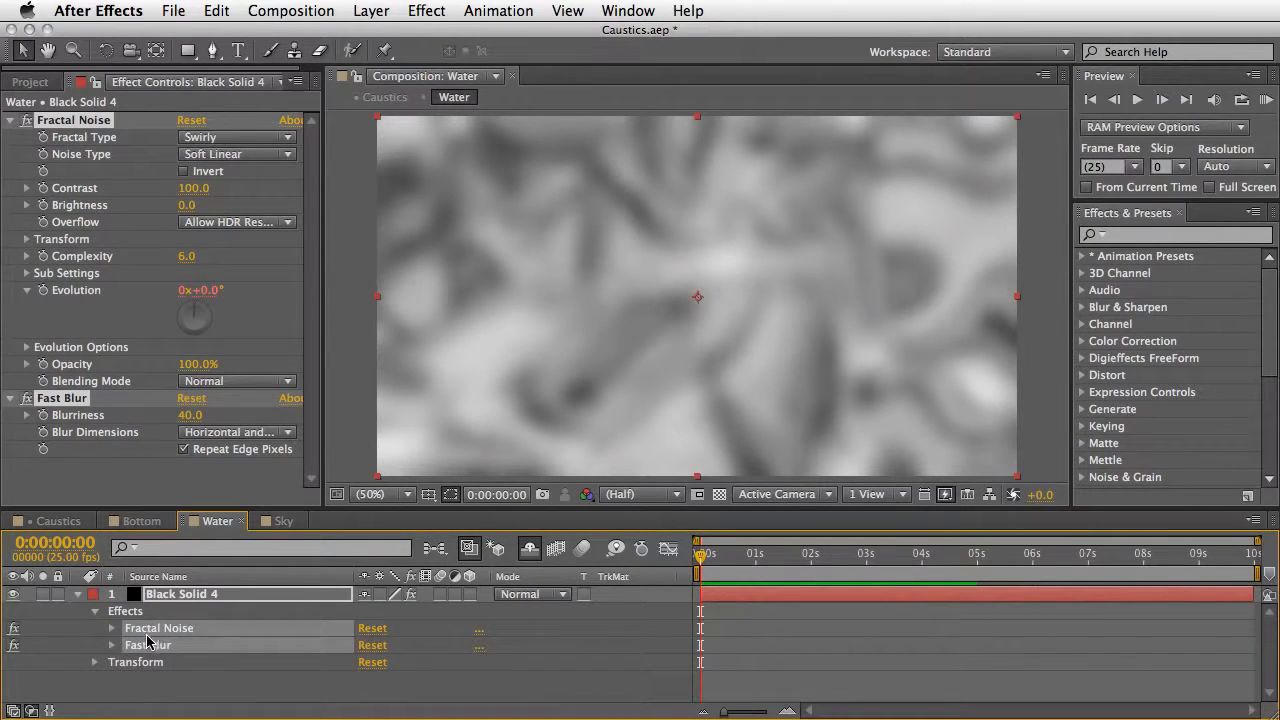
key("Delete")
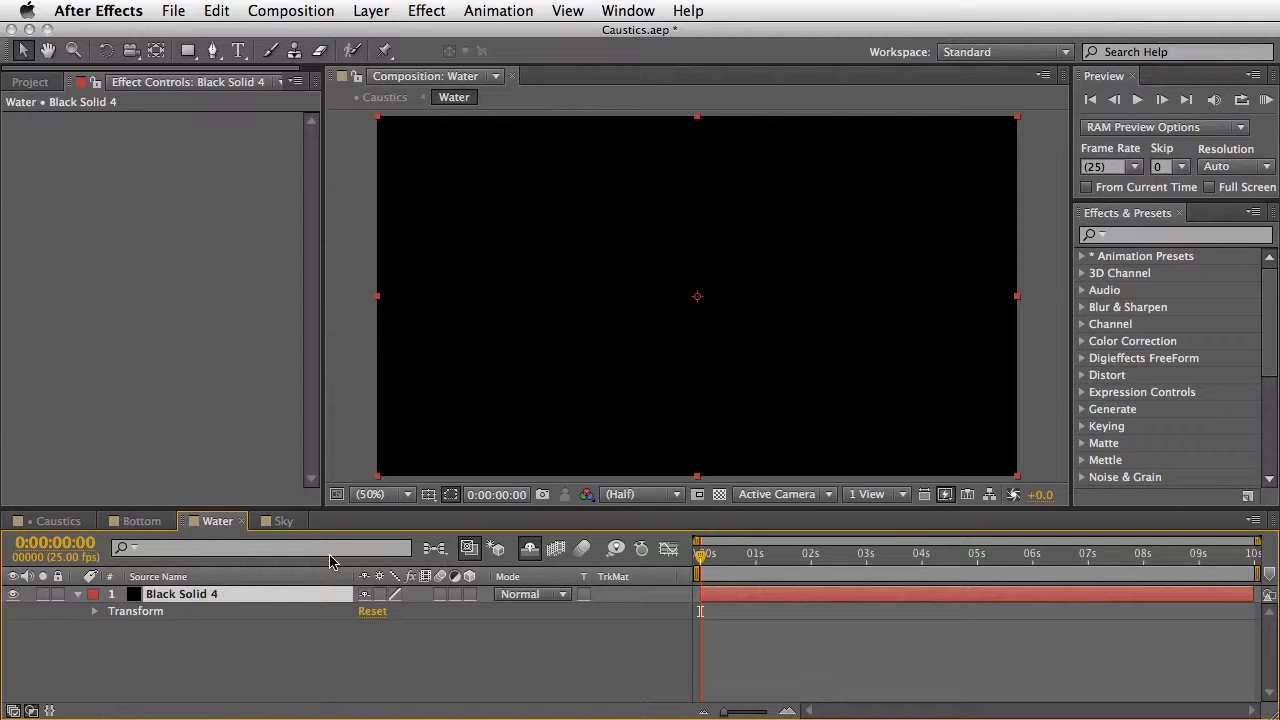
Step: Apply the Wave World simulation effect to the black solid and set its View to Height Map
left_click(426, 11)
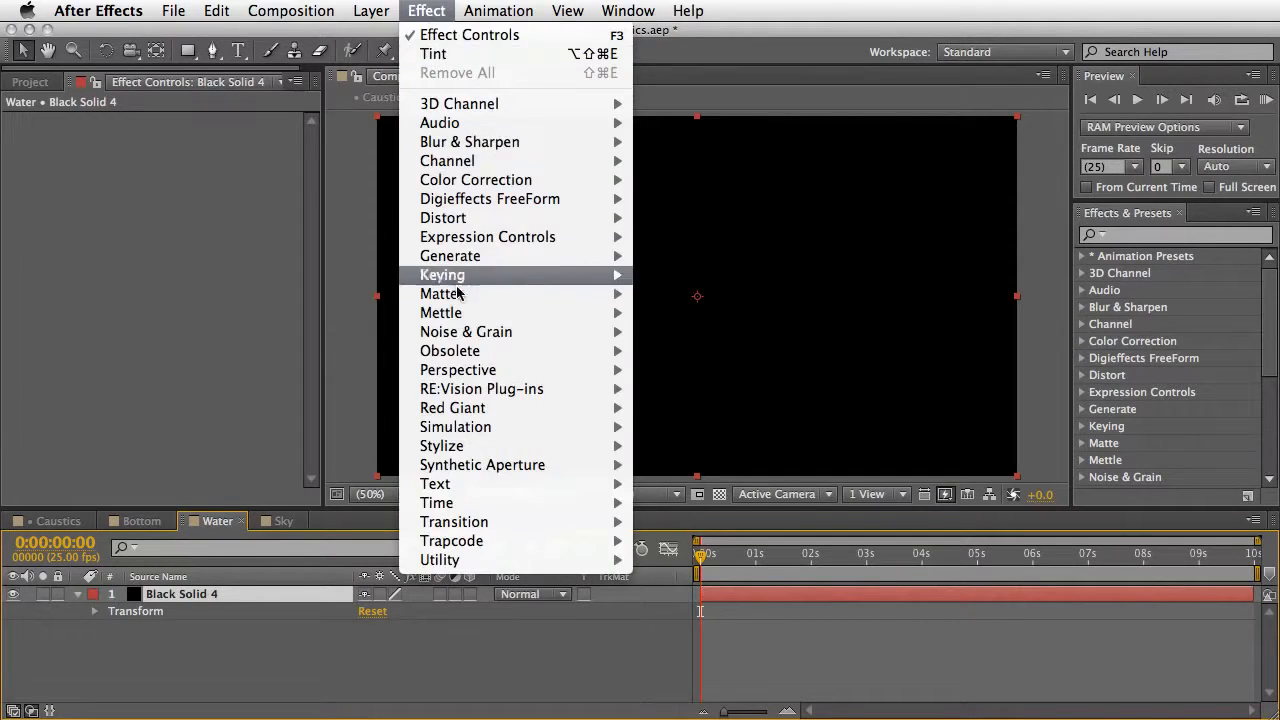
mouse_move(440, 430)
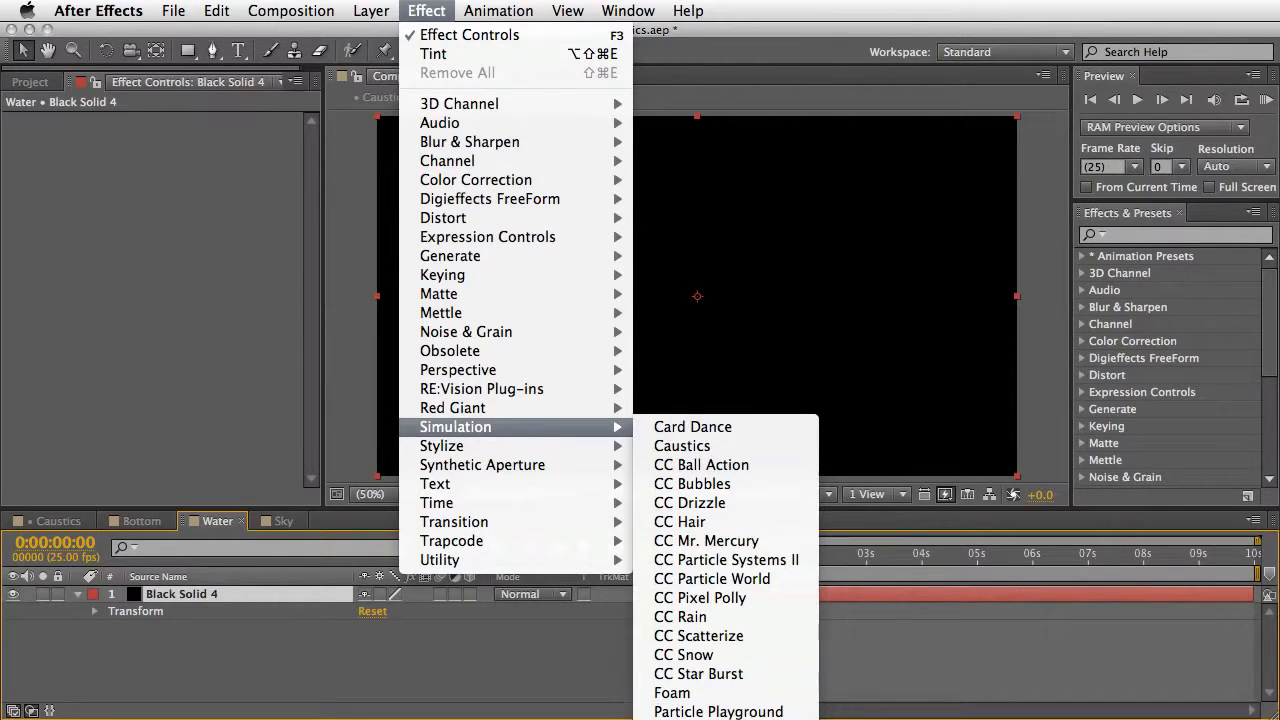
left_click(690, 719)
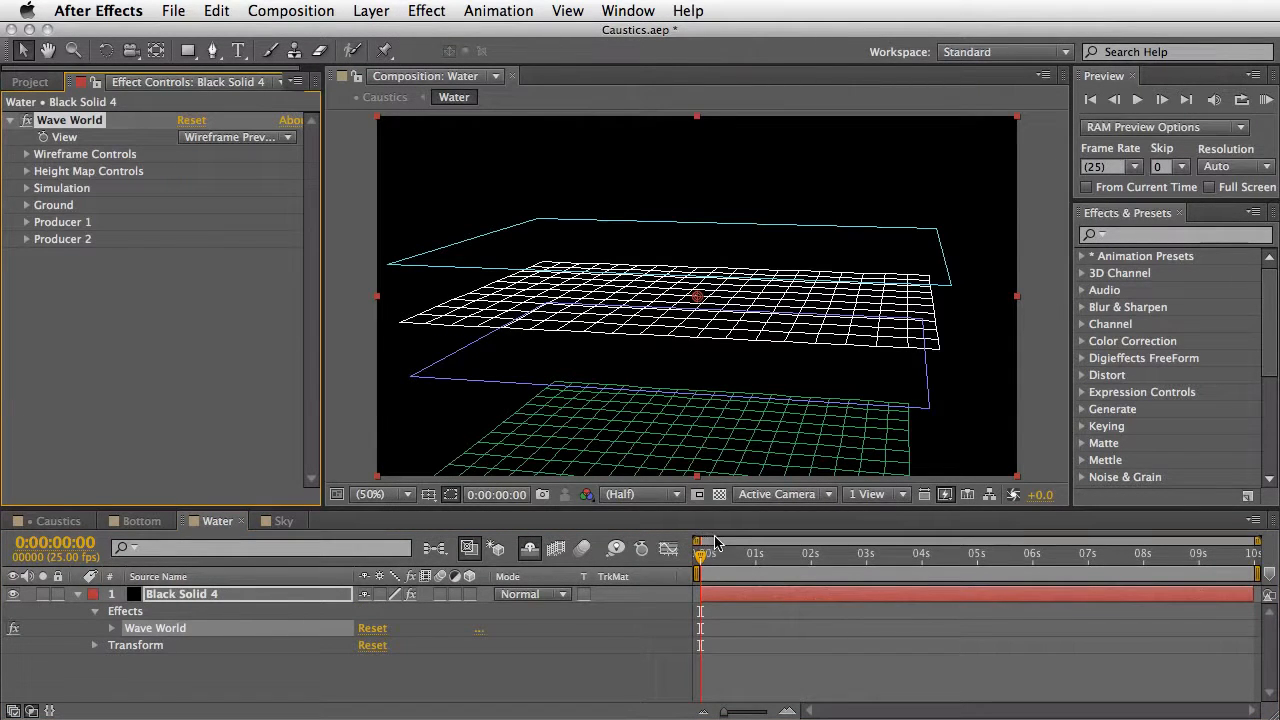
left_click_drag(706, 558, 827, 574)
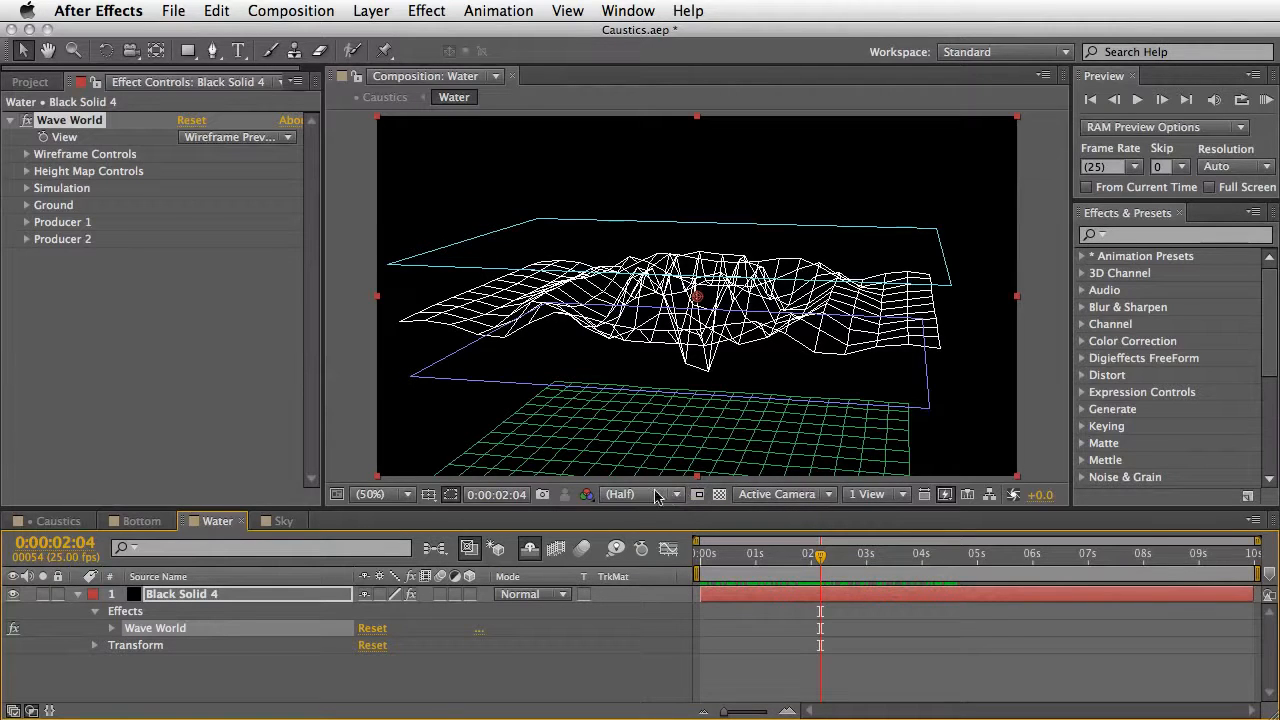
left_click(272, 138)
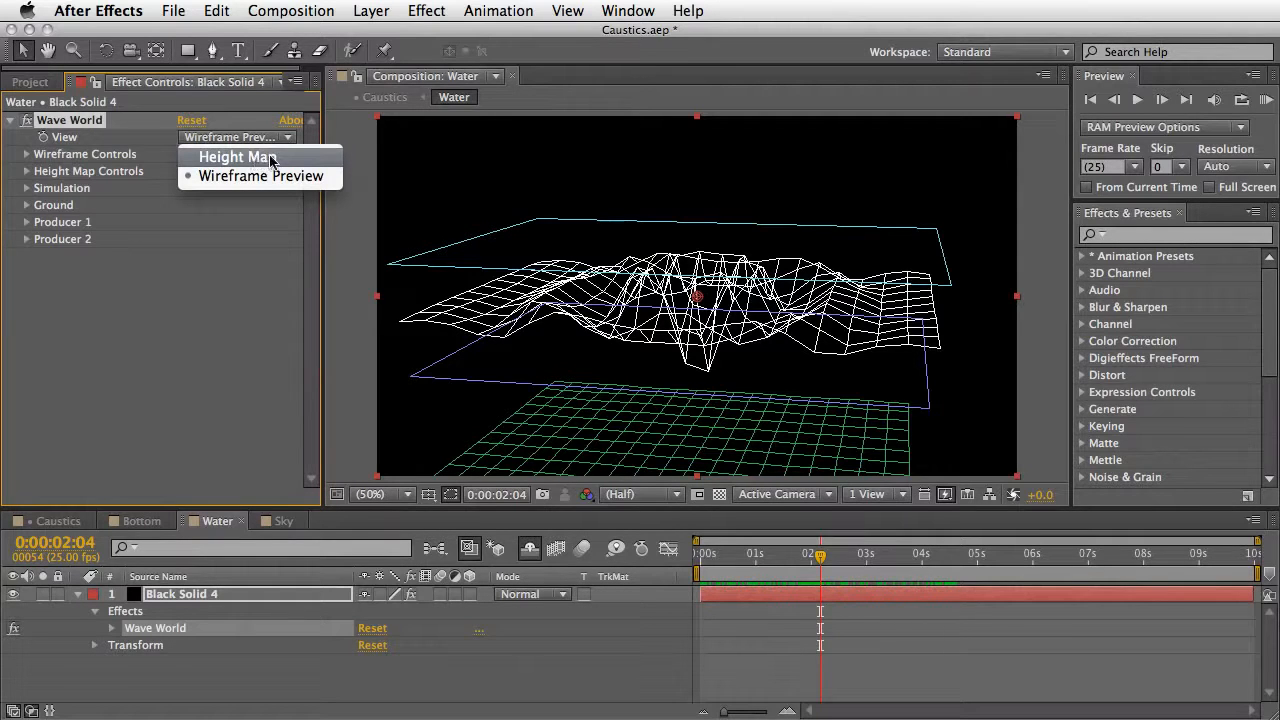
left_click(285, 160)
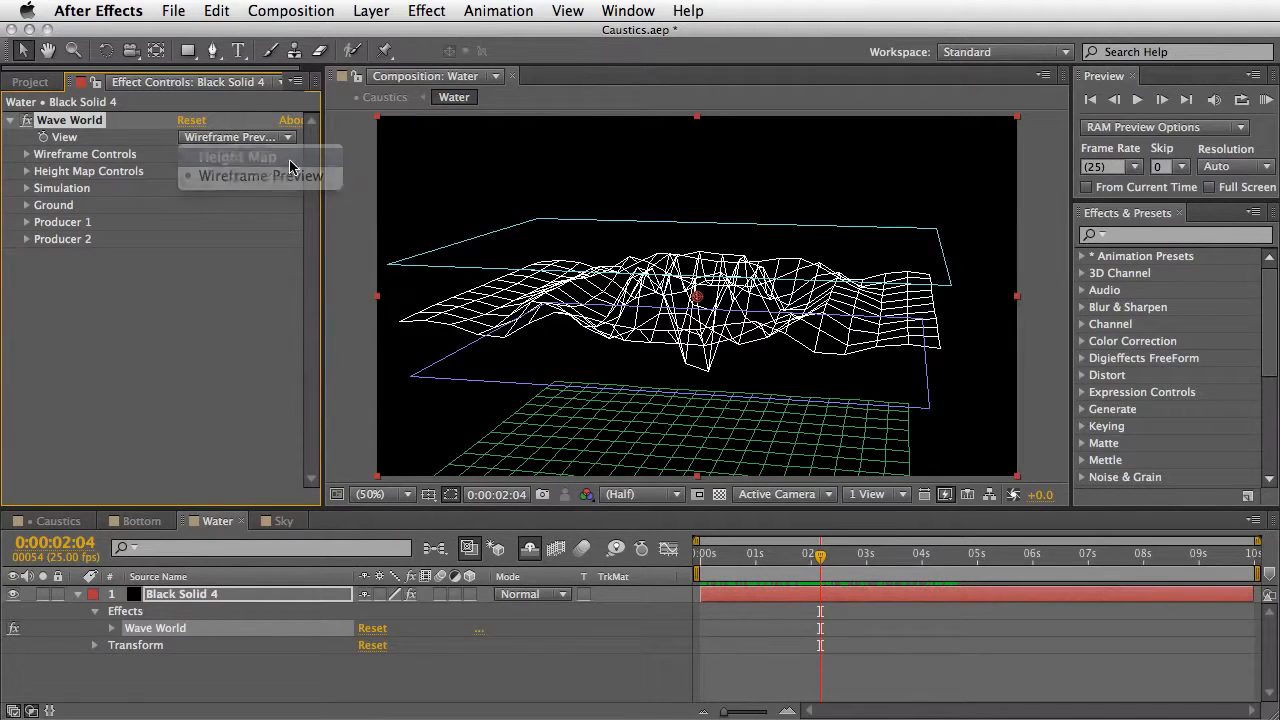
left_click_drag(820, 556, 877, 556)
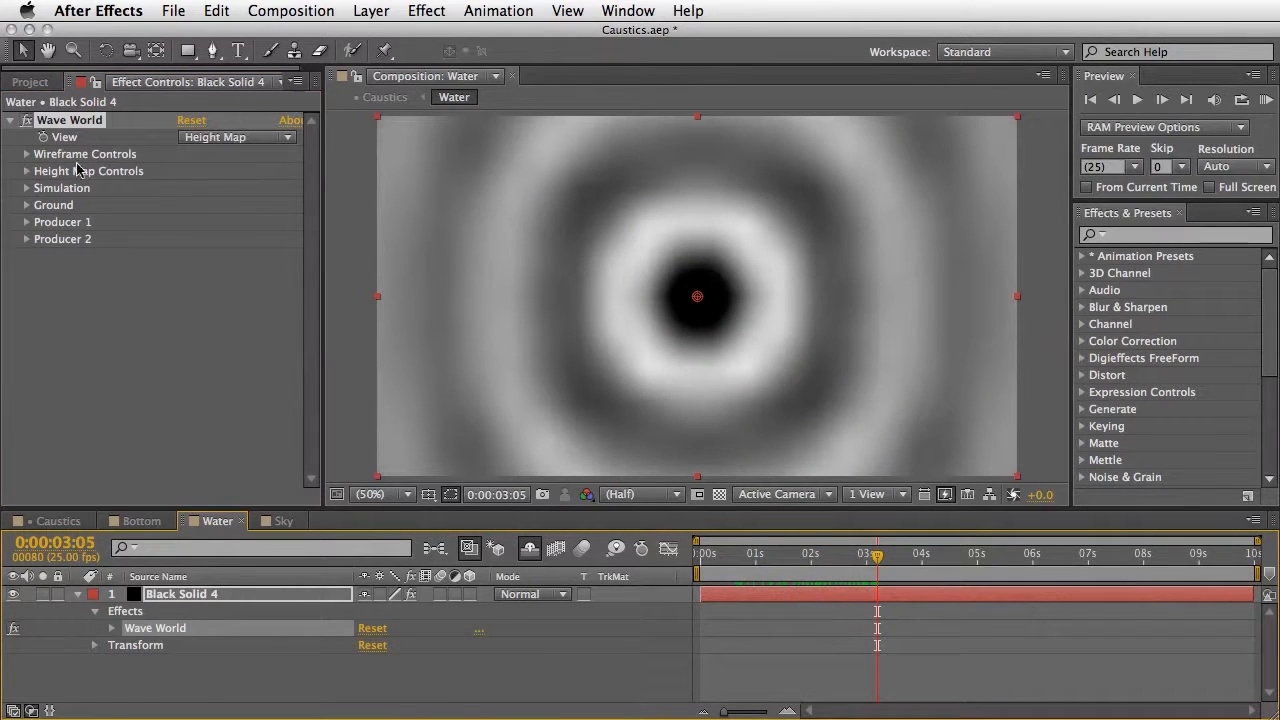
Step: Set Wave World's simulation Grid Resolution to 150
left_click(26, 188)
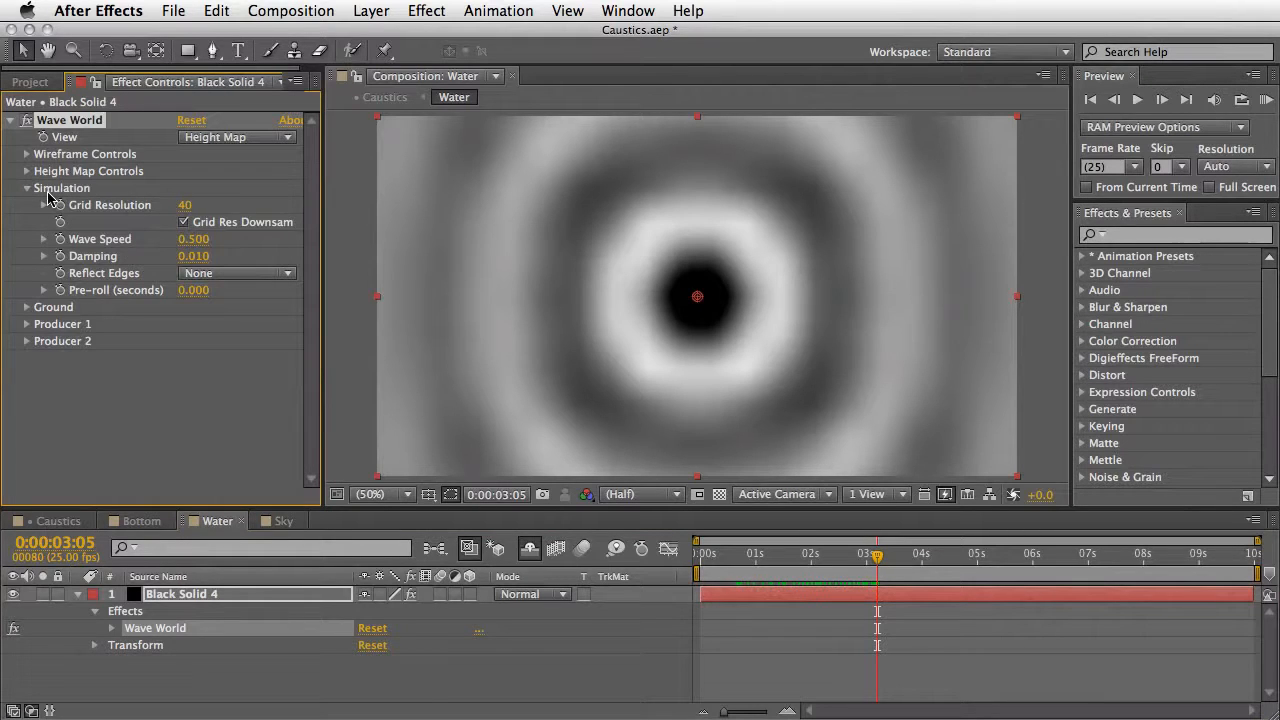
left_click(186, 206)
type("150")
key("Return")
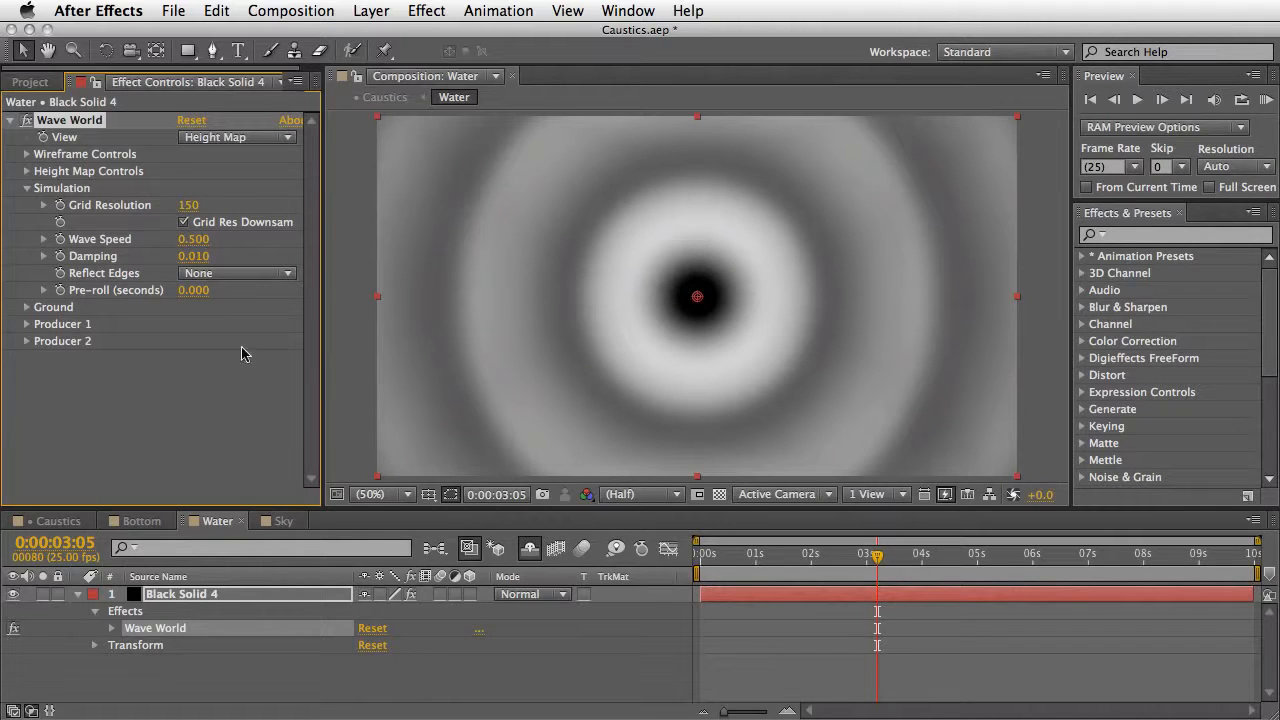
Step: Move Producer 1 to the frame's upper-left corner at about -8, -6 and keyframe its Position at the start of the composition
left_click(27, 324)
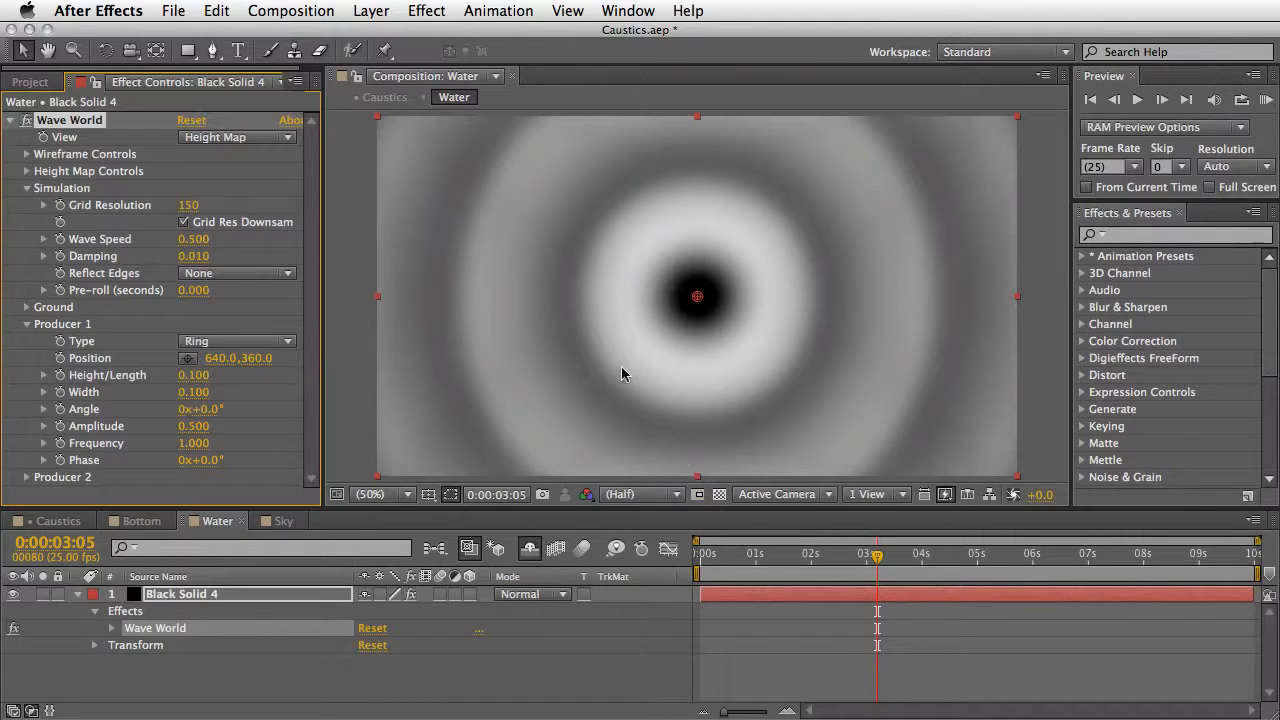
left_click_drag(680, 300, 375, 118)
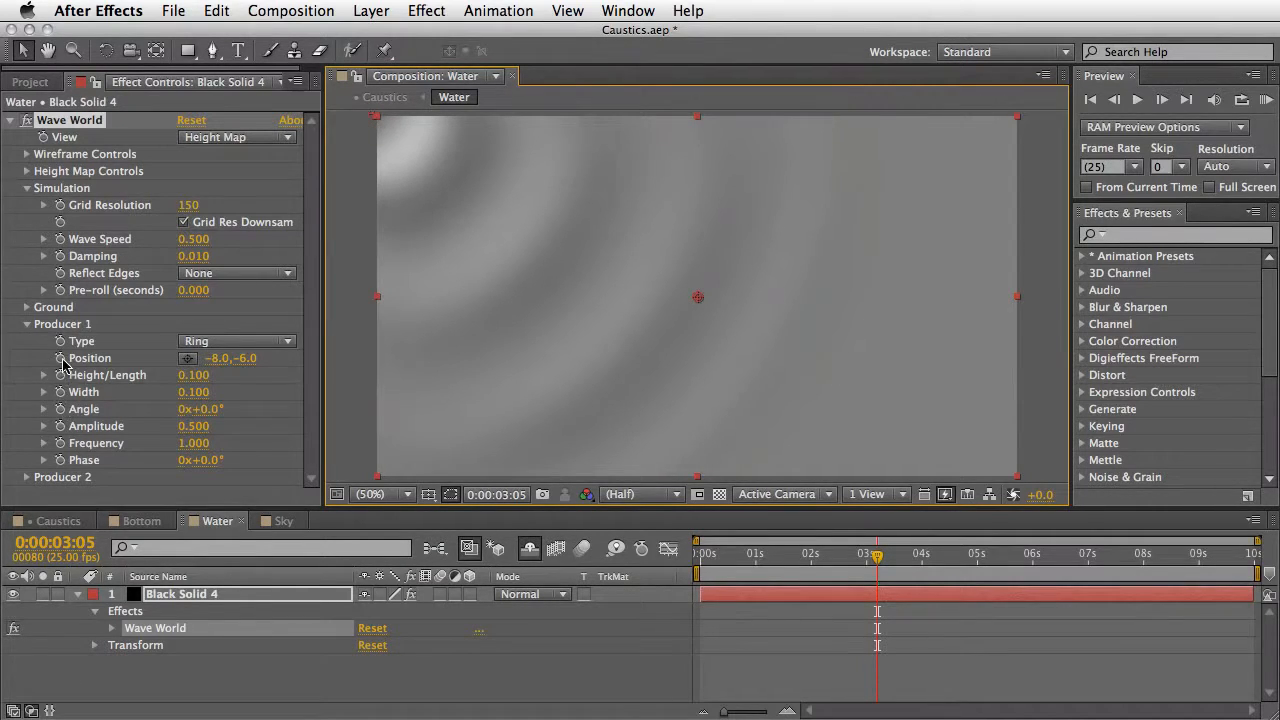
left_click(60, 359)
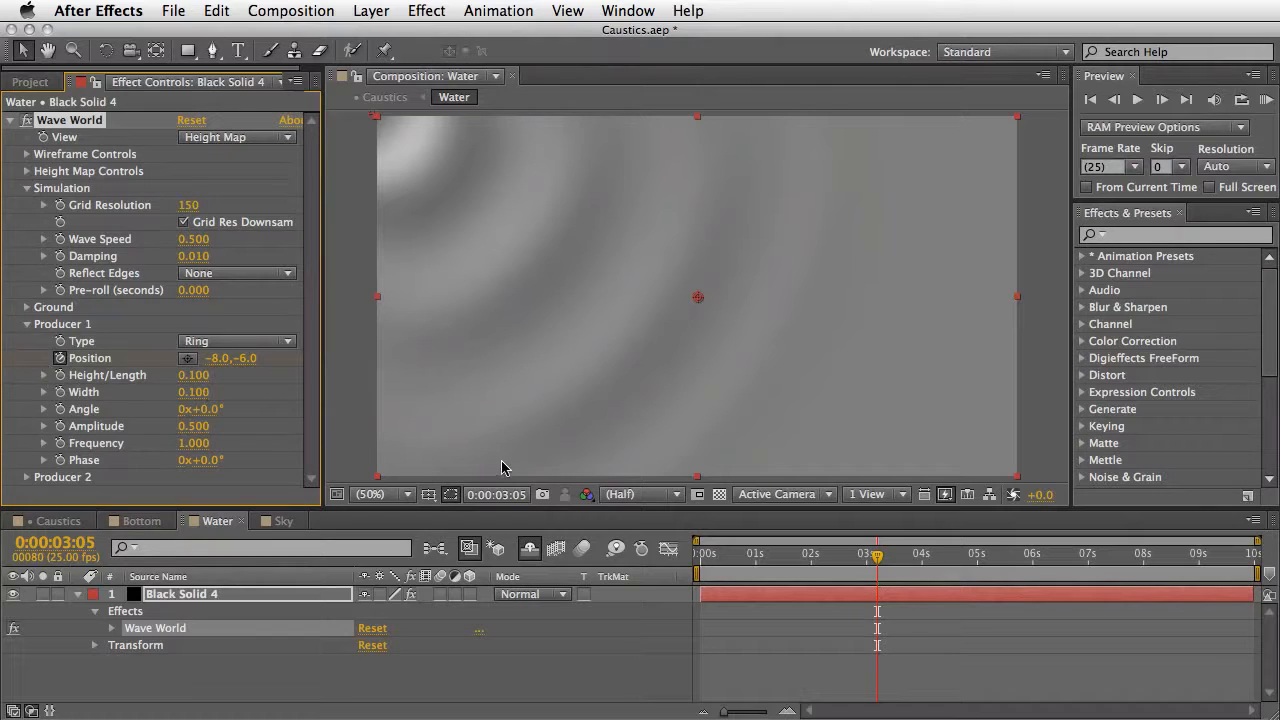
key("u")
left_click_drag(879, 631, 702, 630)
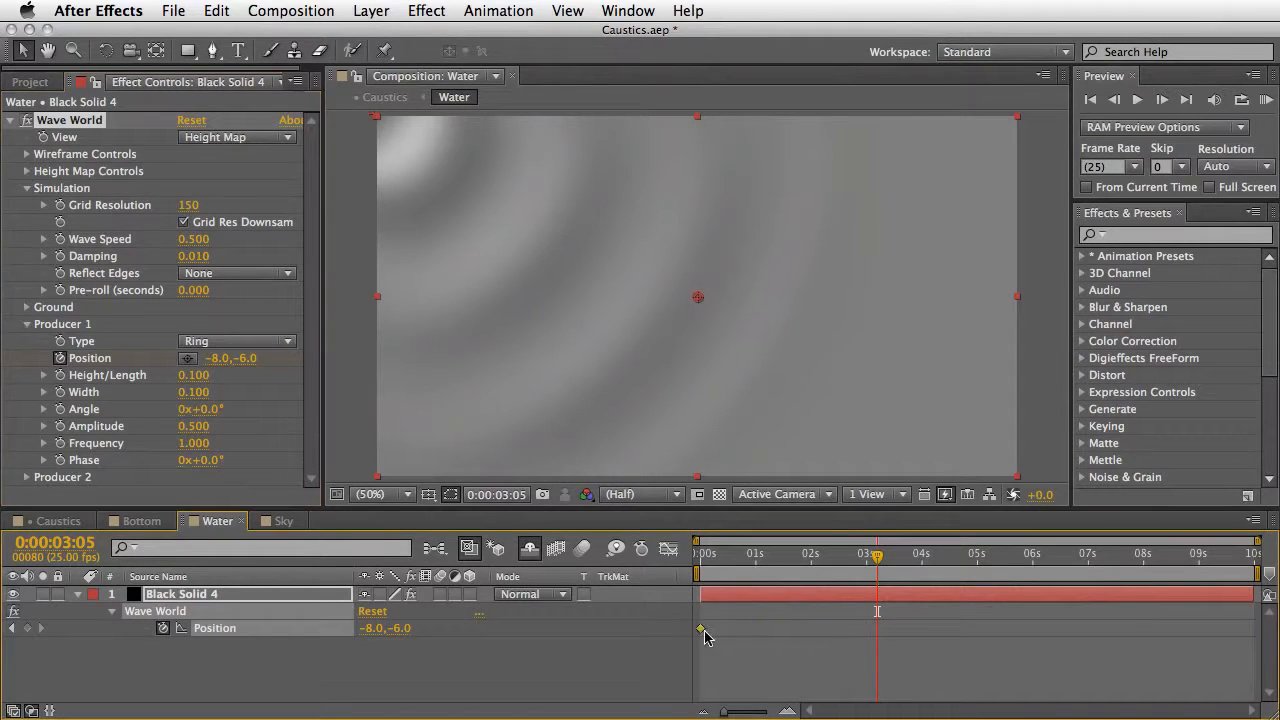
Step: At the last frame, move Producer 1 just past the lower-right corner to about 1316, 730 and scrub back through the motion
left_click(1253, 558)
left_click_drag(374, 114, 1030, 485)
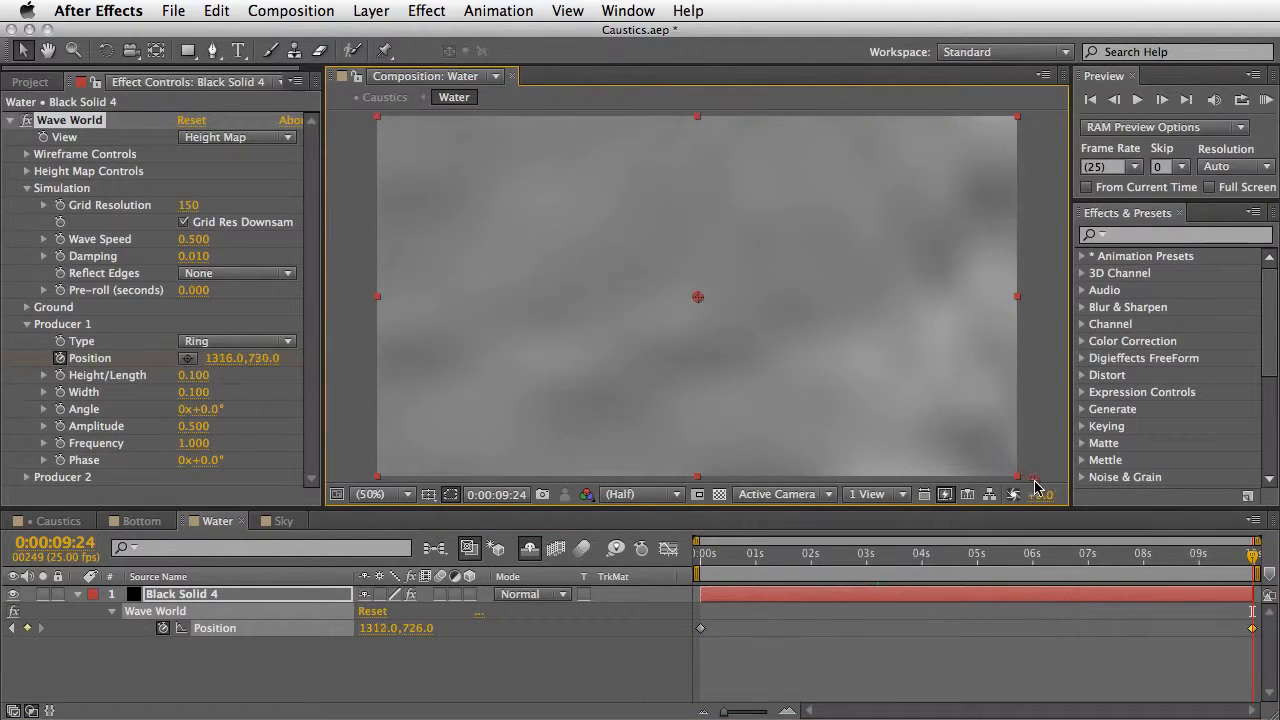
left_click_drag(1253, 558, 1021, 577)
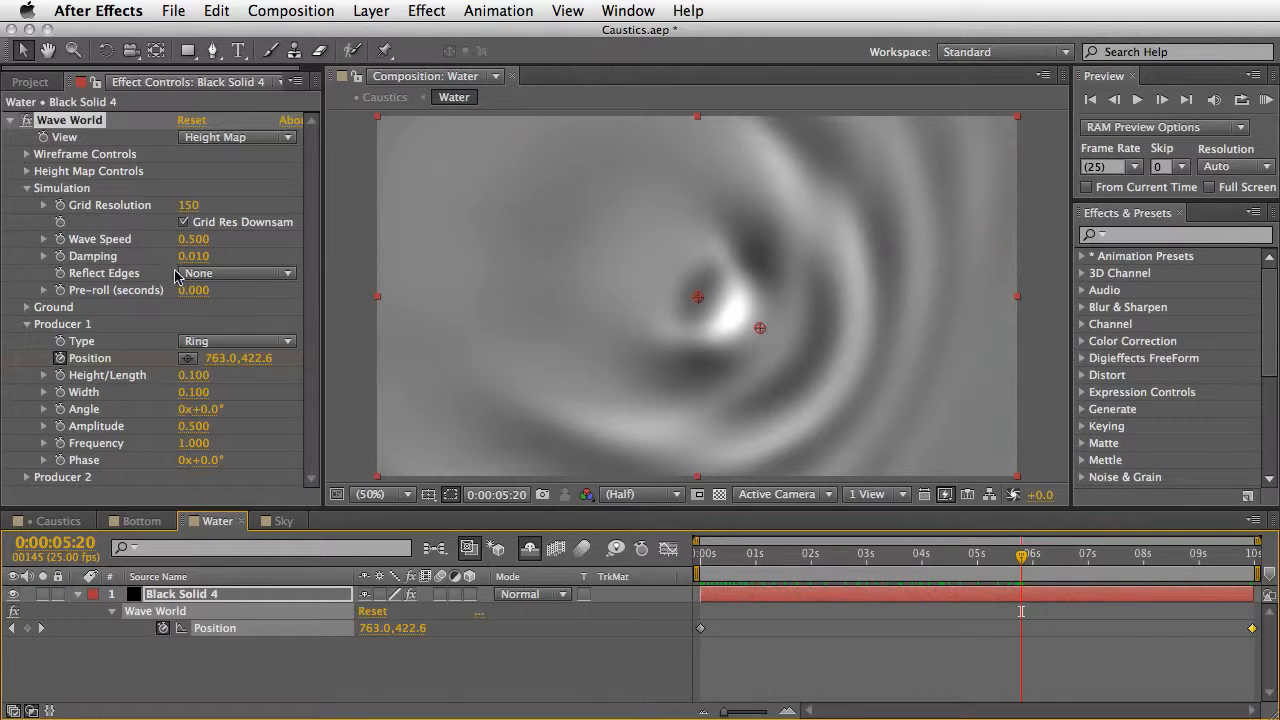
Step: Set Wave World's Reflect Edges to All and preview the ripples from the first frame
left_click(250, 279)
left_click(286, 308)
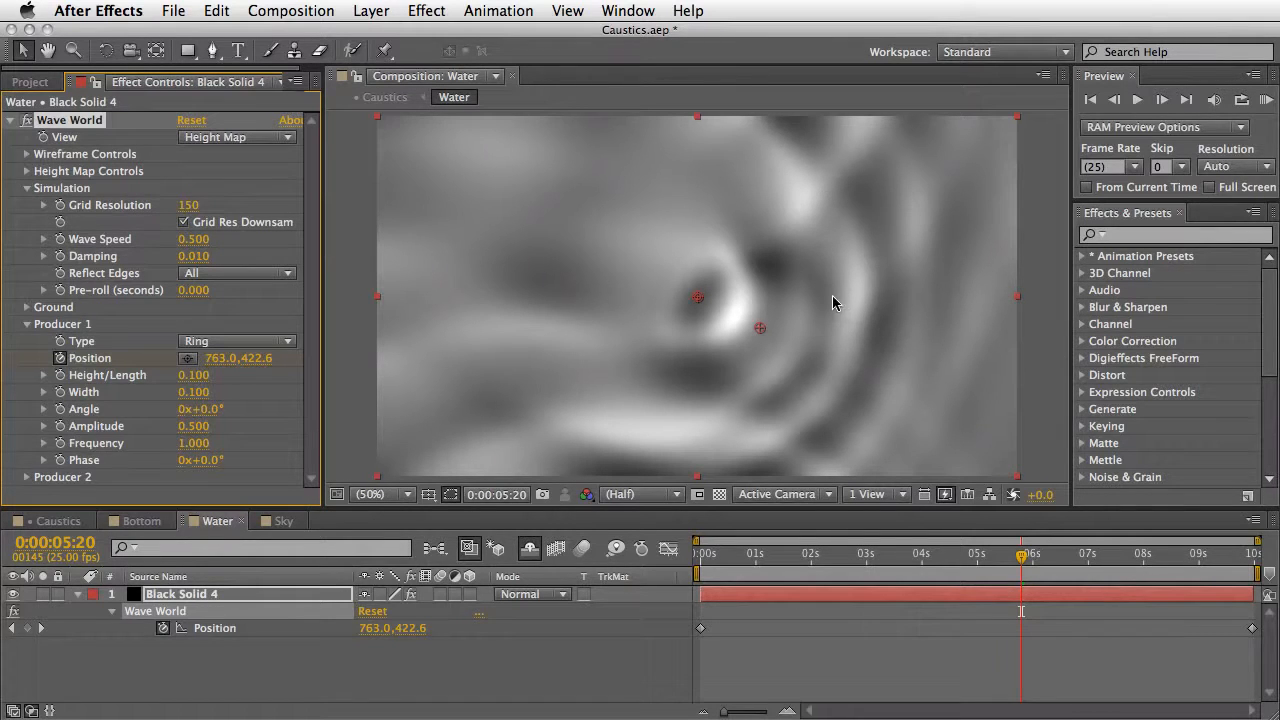
left_click(701, 556)
key("KP_0")
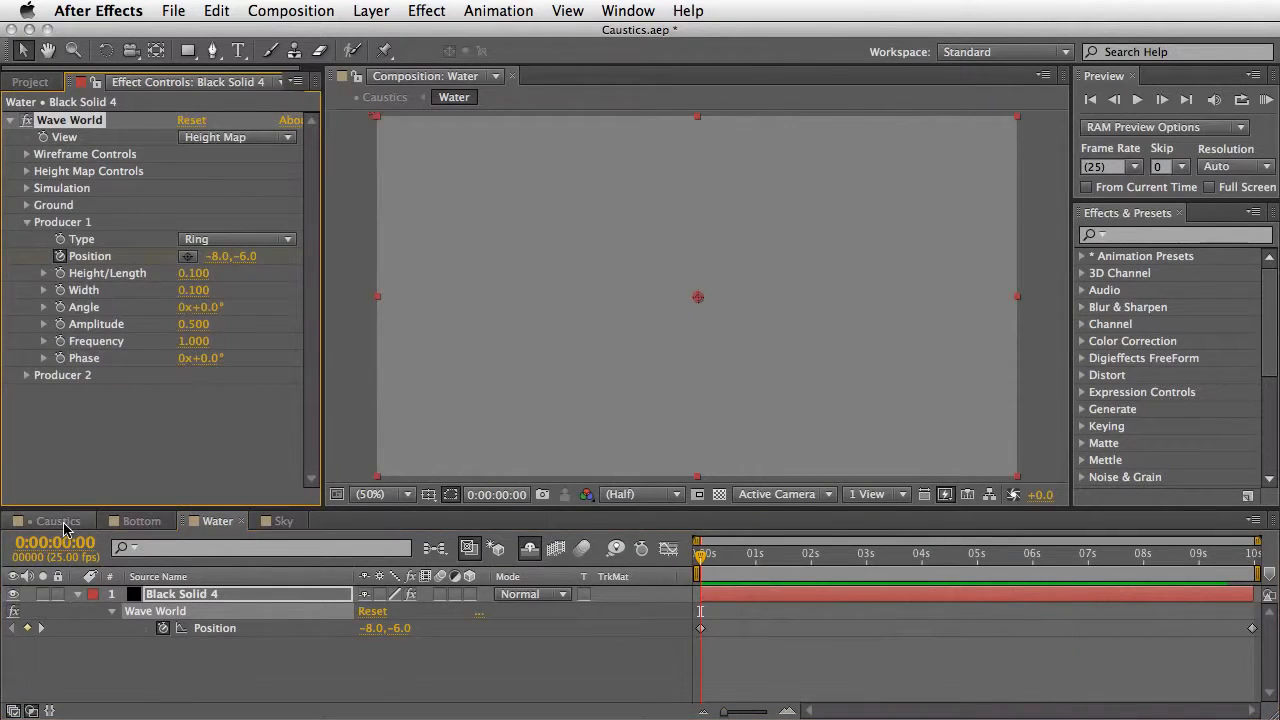
Step: Return to the Caustics composition and preview the water with the new Wave World ripples
left_click(60, 521)
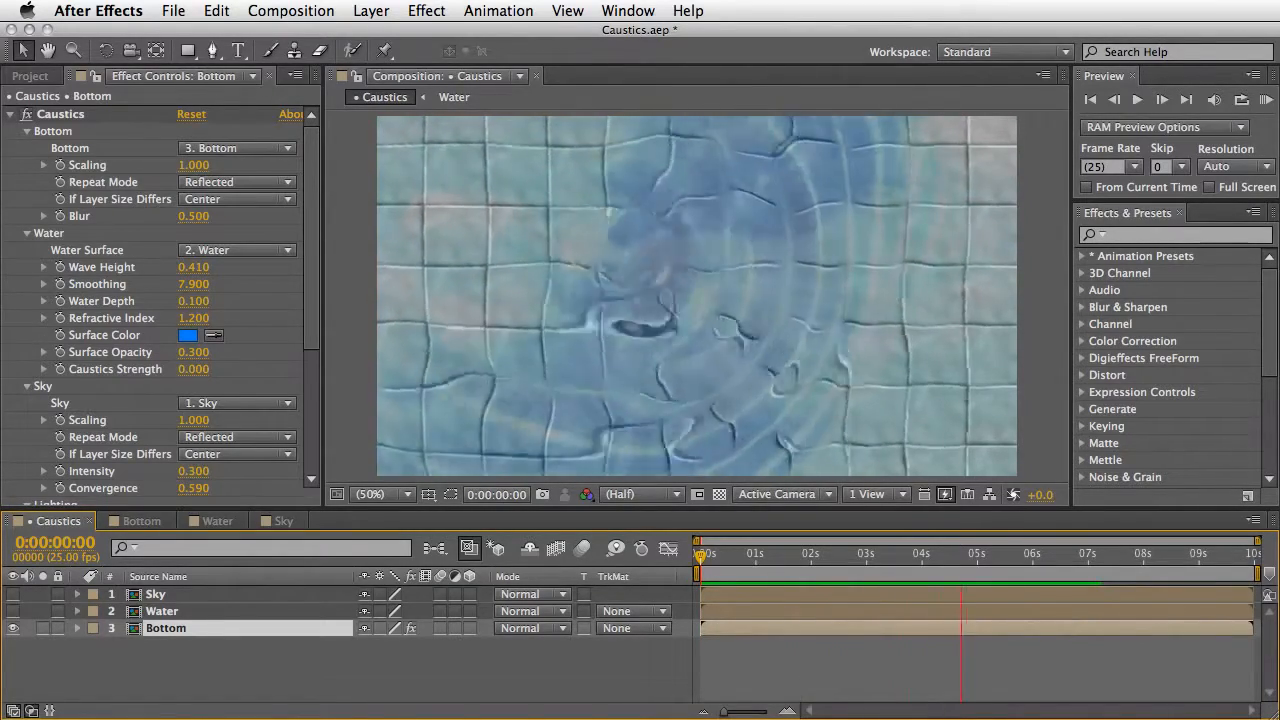
Step: At about 0:00:04:09, show the Water layer over the Bottom layer and set its blending mode to Overlay
key("space")
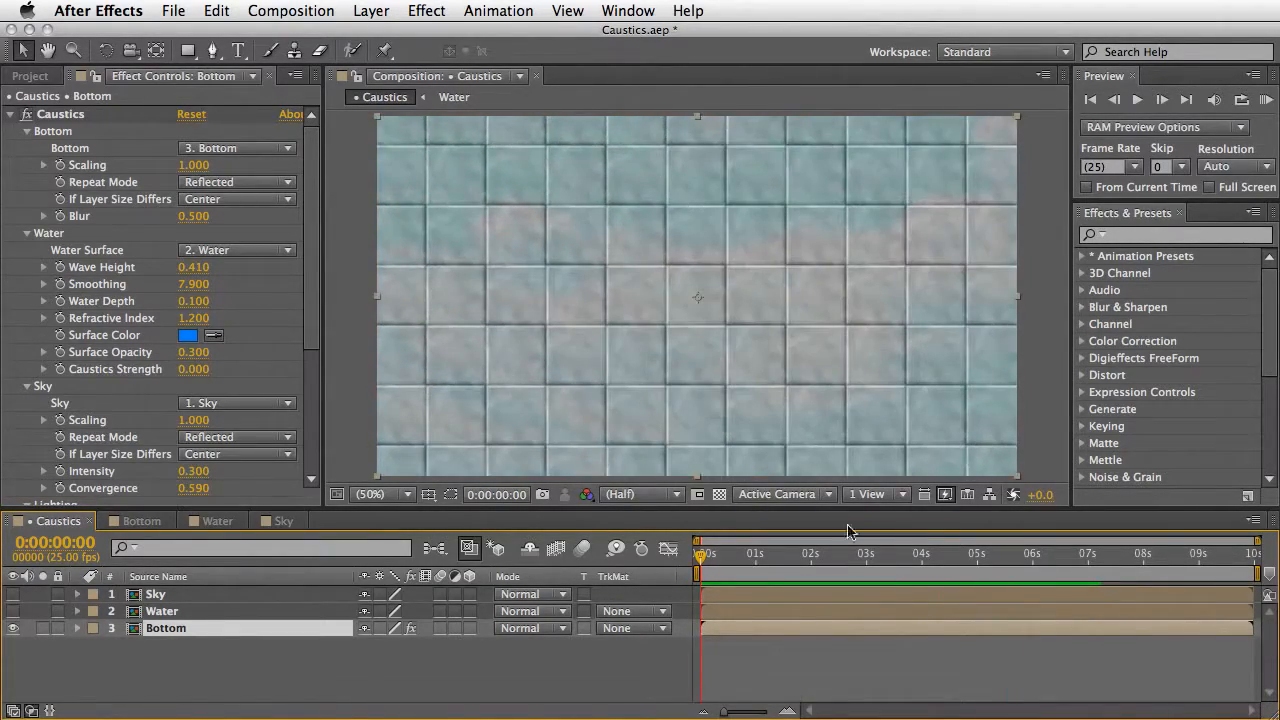
left_click_drag(847, 531, 949, 530)
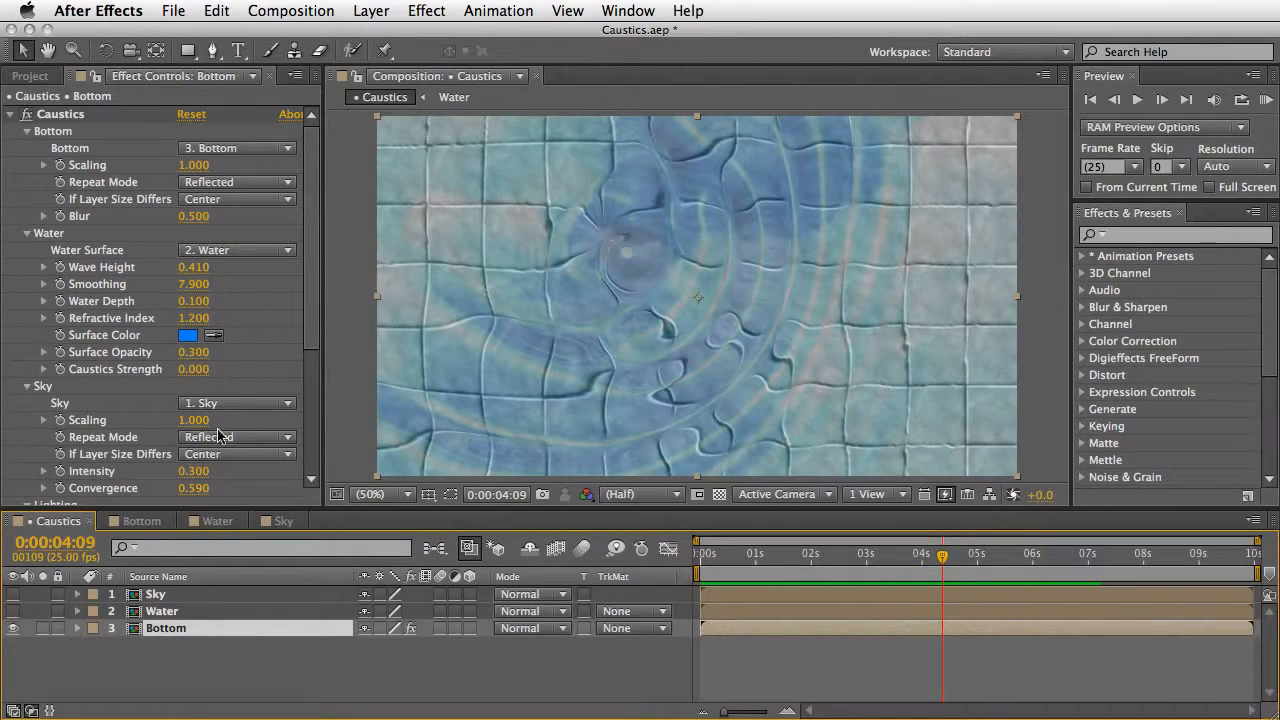
left_click(12, 611)
left_click(164, 610)
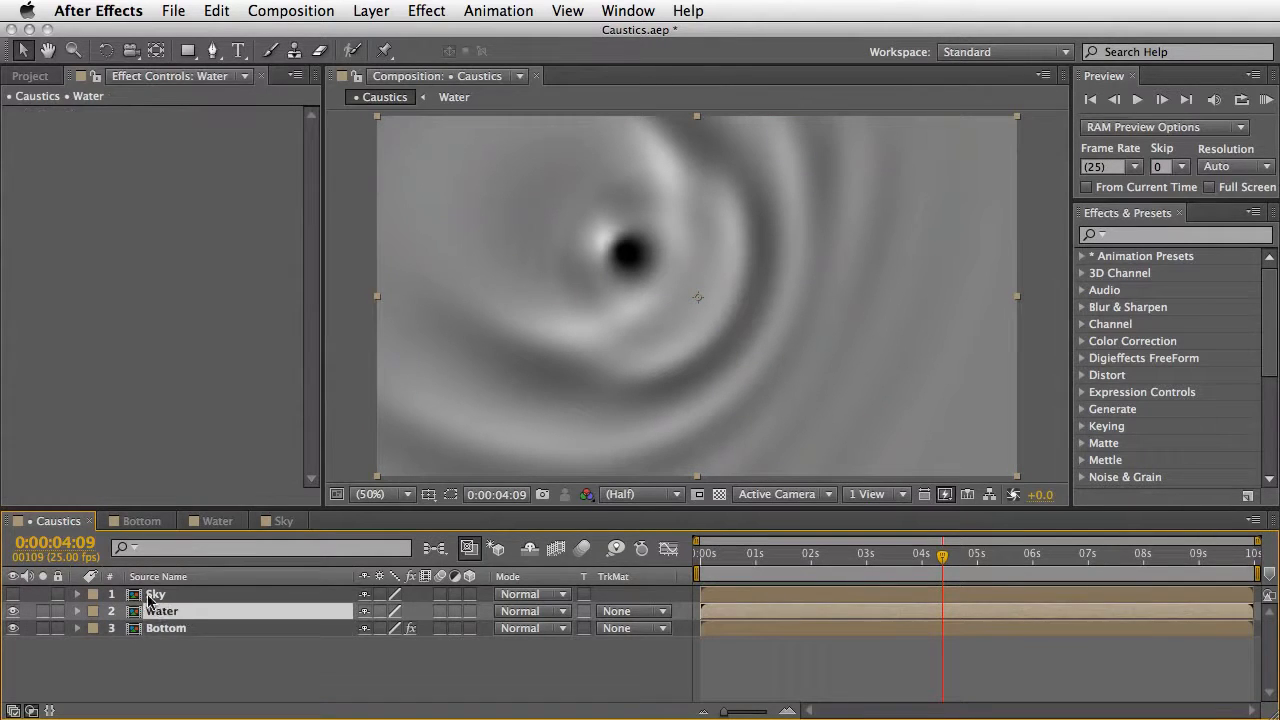
left_click(541, 614)
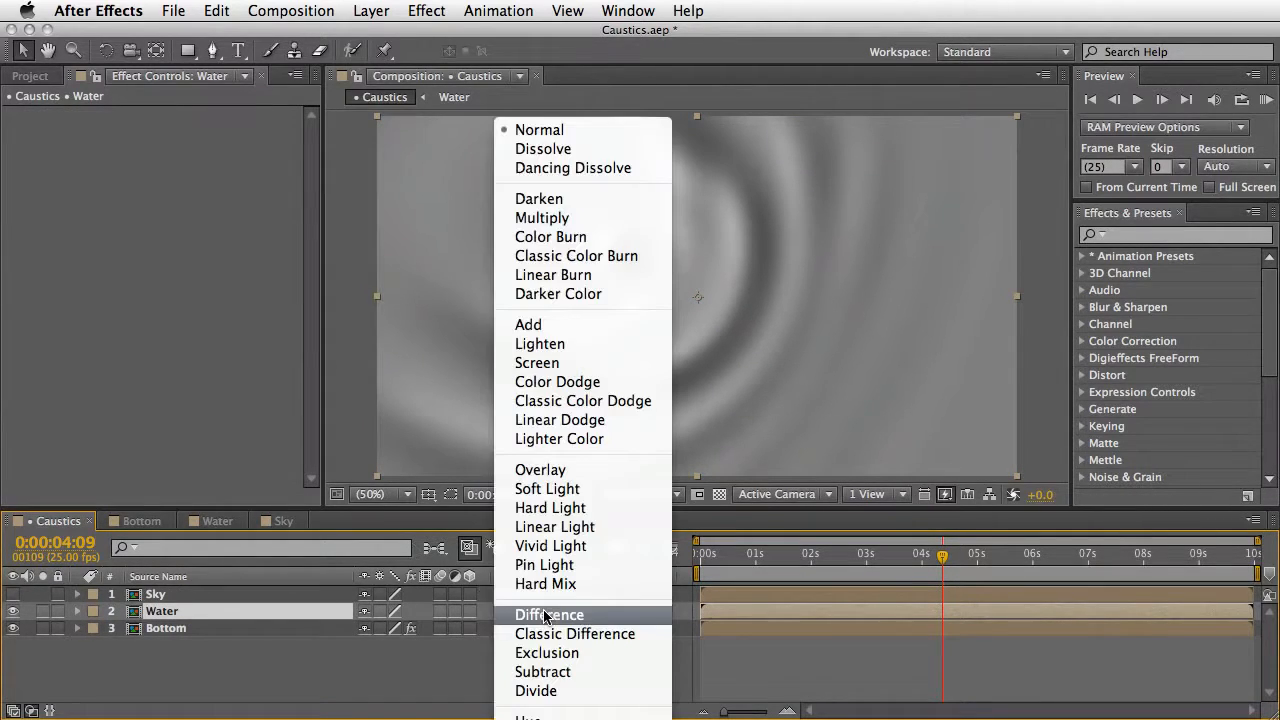
left_click(590, 470)
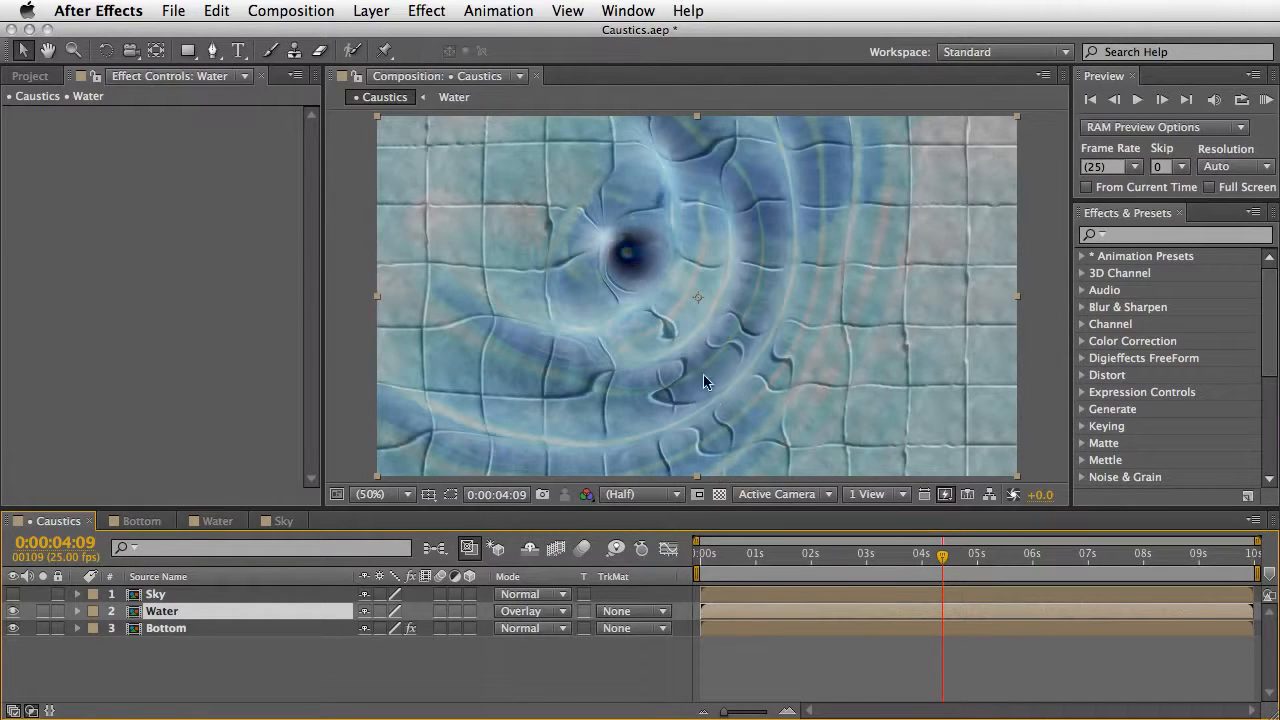
Step: In the Bottom layer's Caustics effect, set Caustics Strength to 0.190 and Smoothing to 9.700
left_click(166, 628)
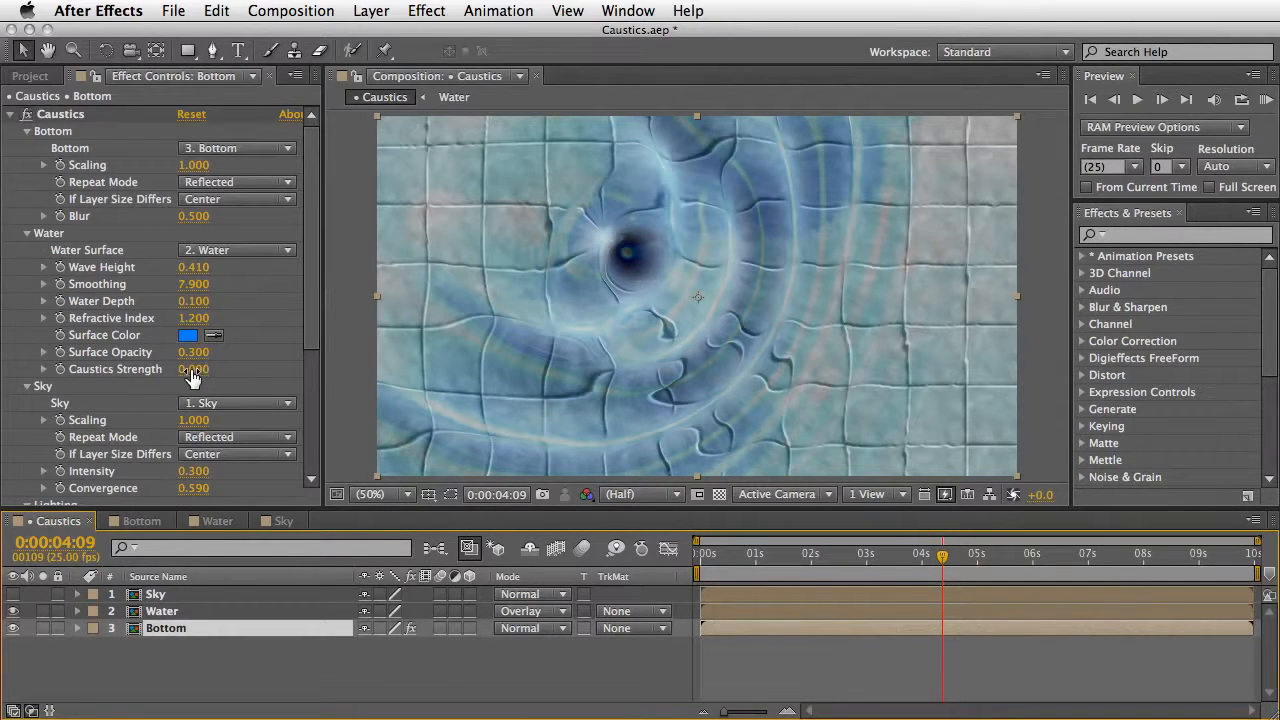
left_click_drag(188, 376, 203, 370)
left_click_drag(194, 295, 224, 291)
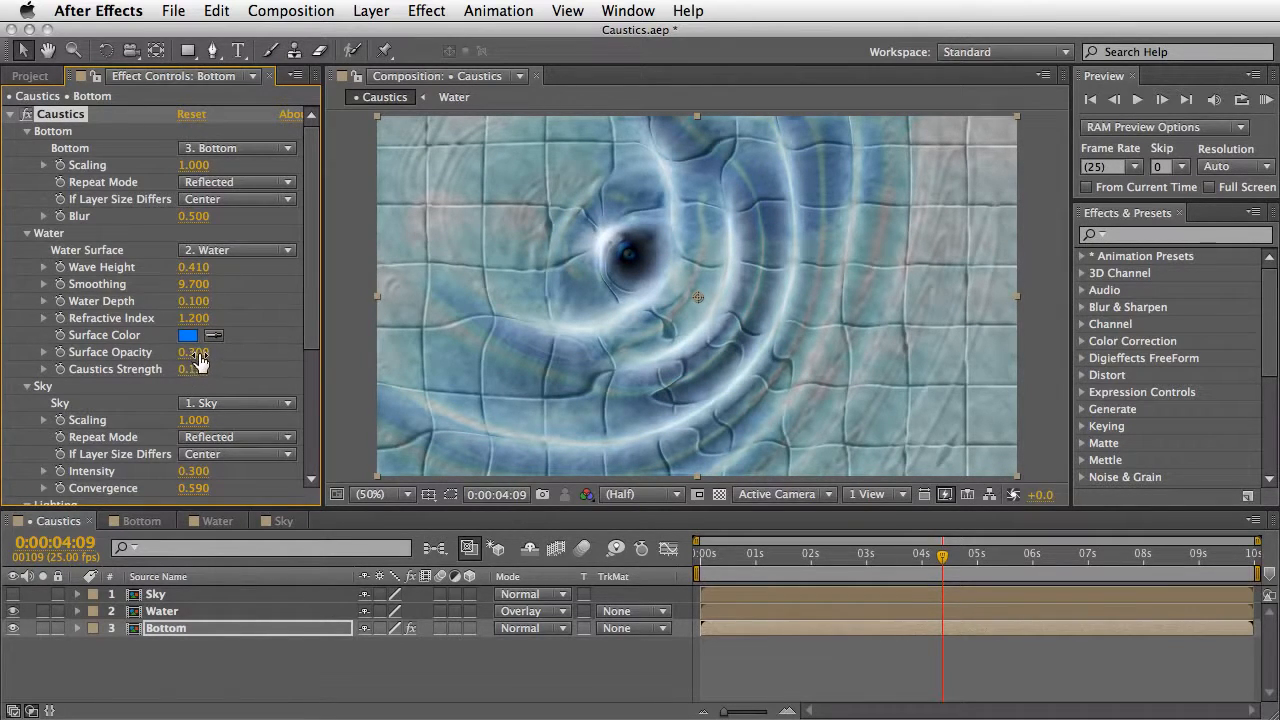
Step: Try the Caustics Surface Opacity close to zero and at 1.000, and preview the opaque water surface
left_click_drag(195, 352, 176, 354)
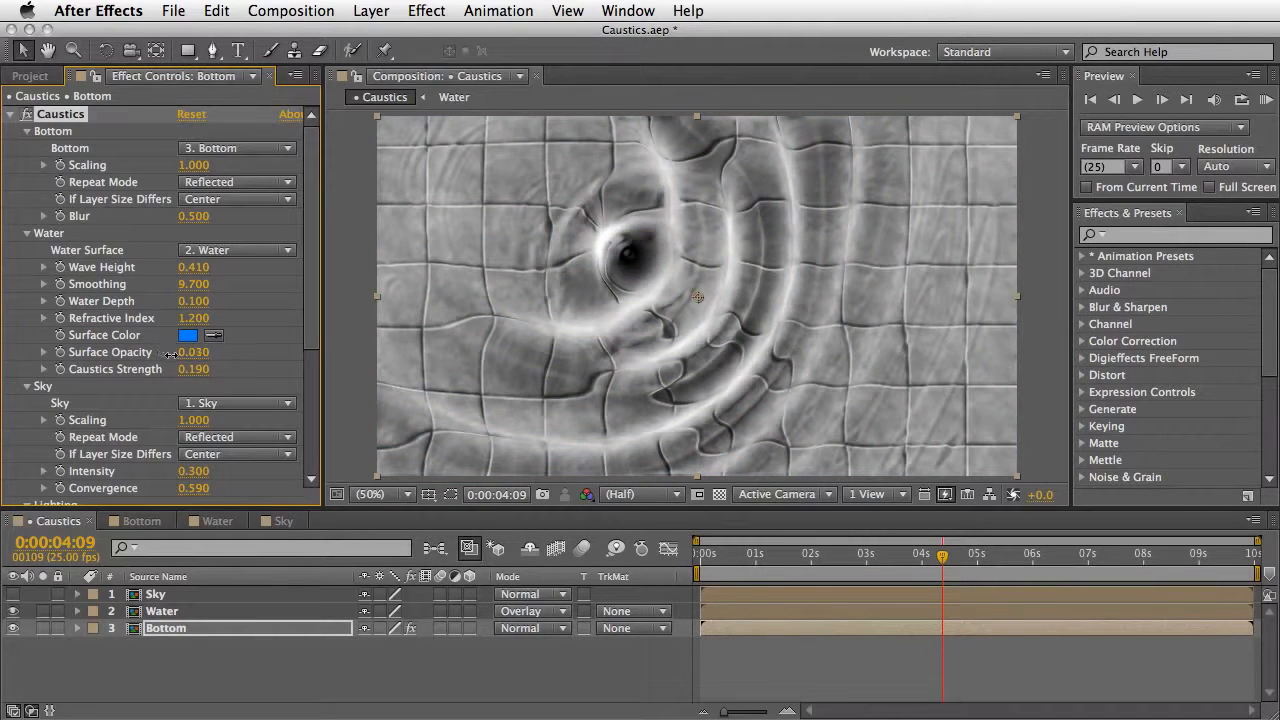
left_click_drag(171, 355, 225, 352)
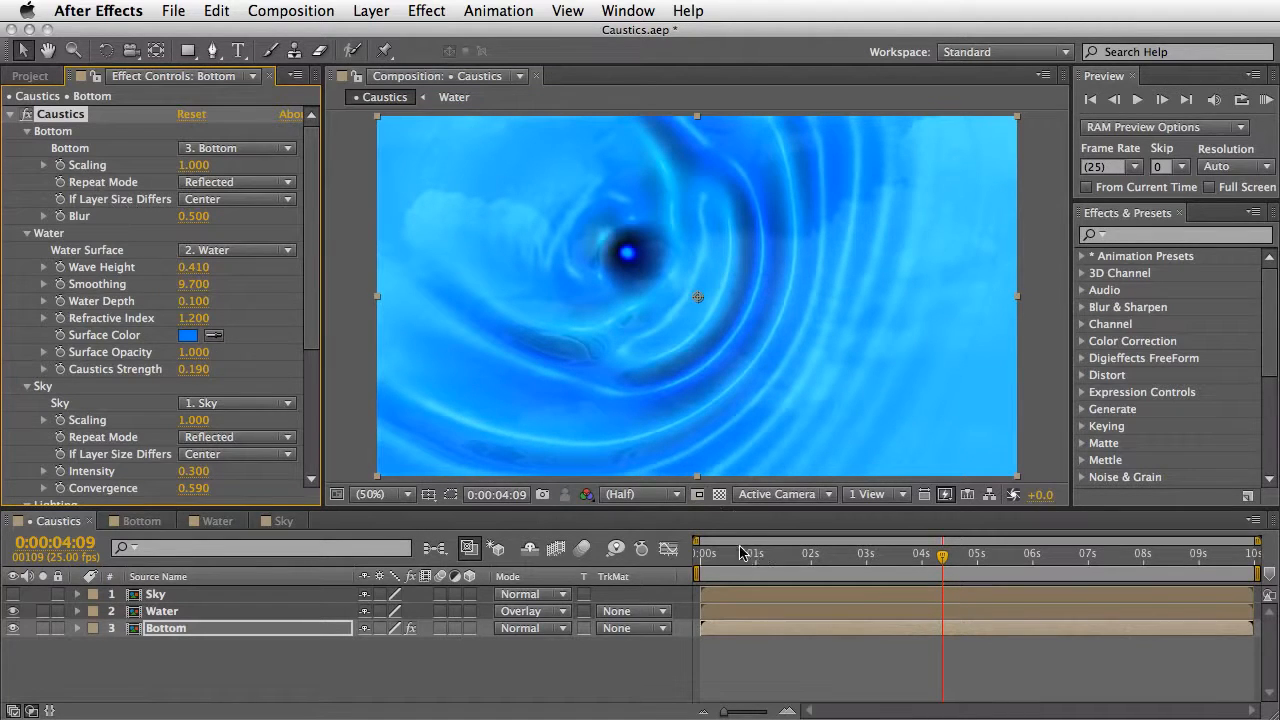
key("KP_0")
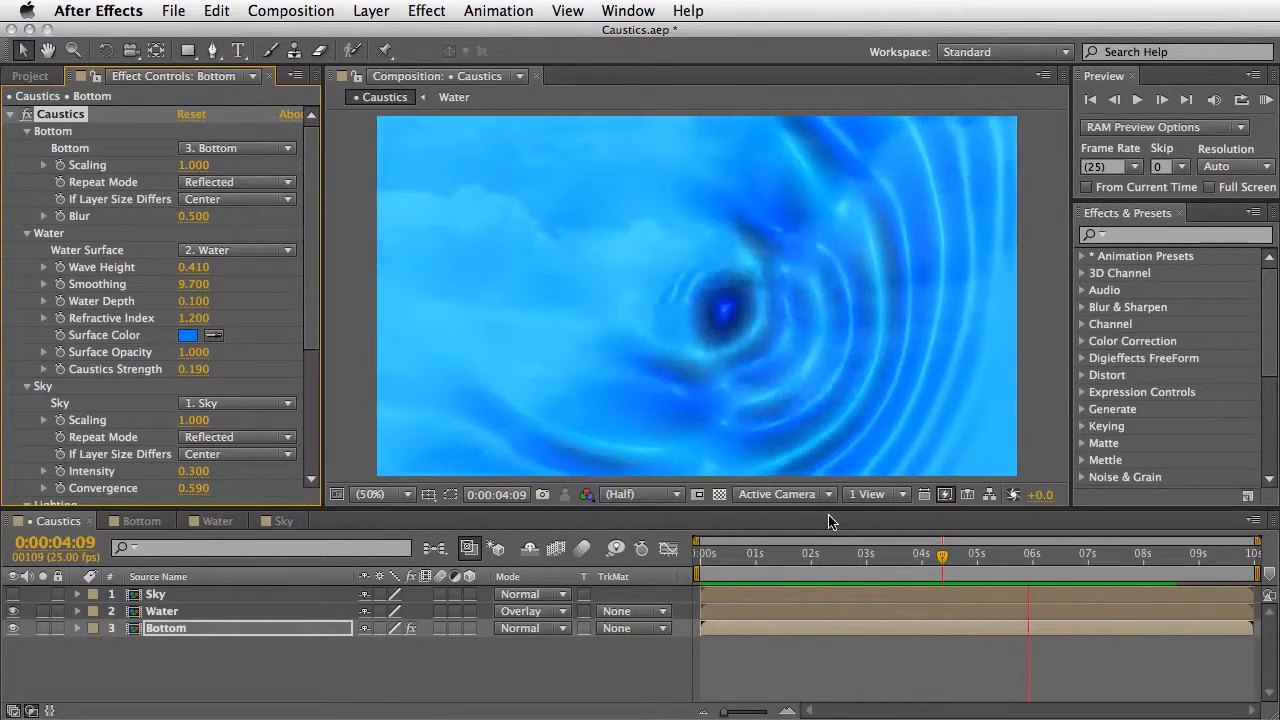
key("space")
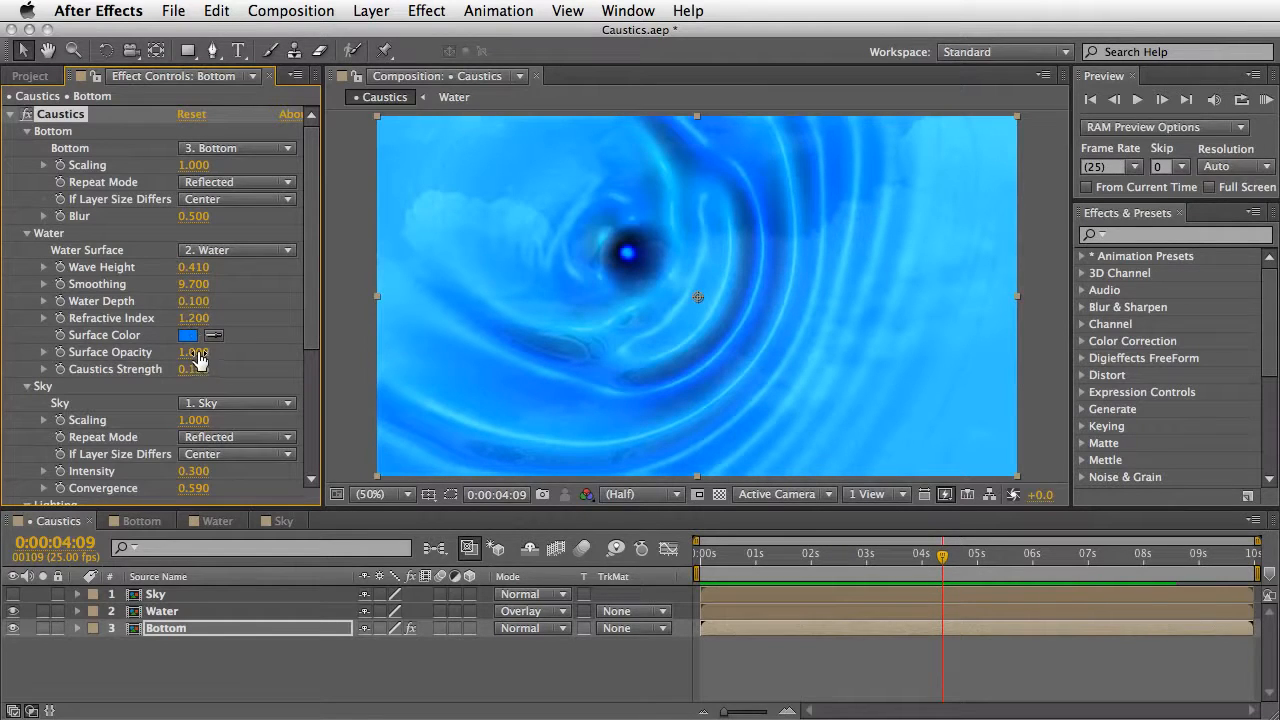
Step: Set the Caustics Sky layer to None and the Surface Opacity to 0.340
left_click(211, 405)
left_click(216, 422)
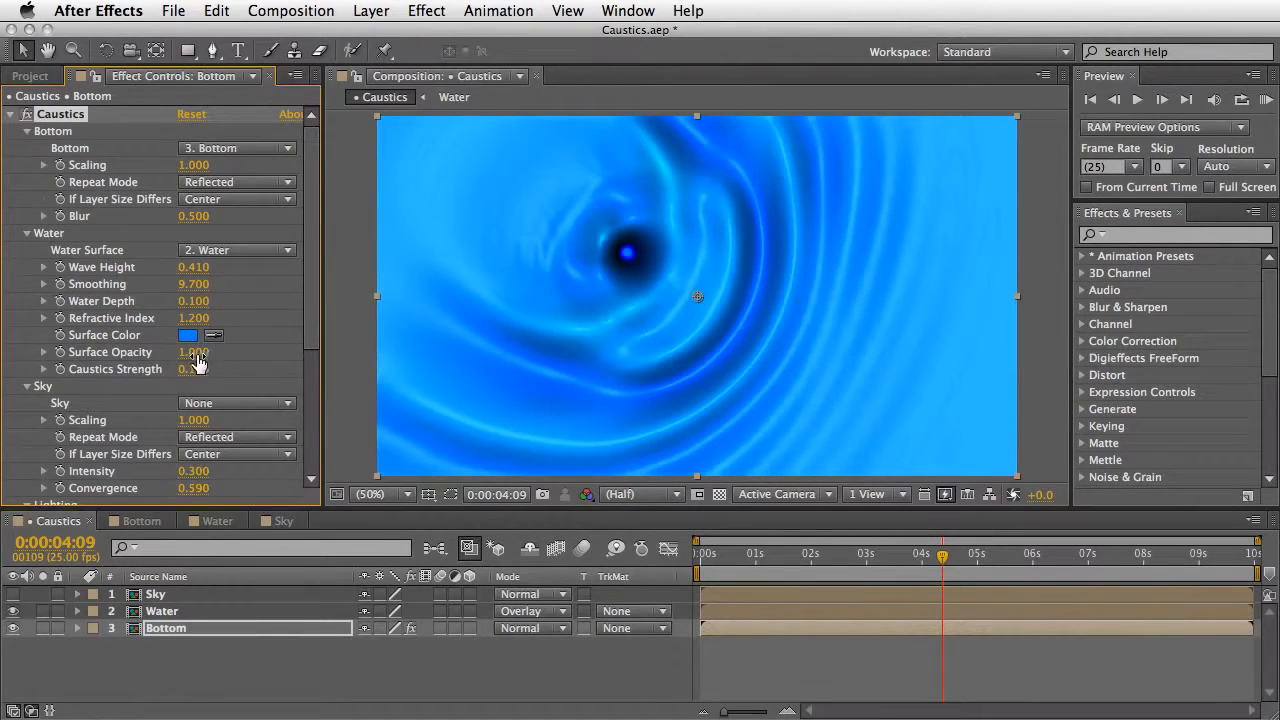
left_click_drag(200, 365, 145, 355)
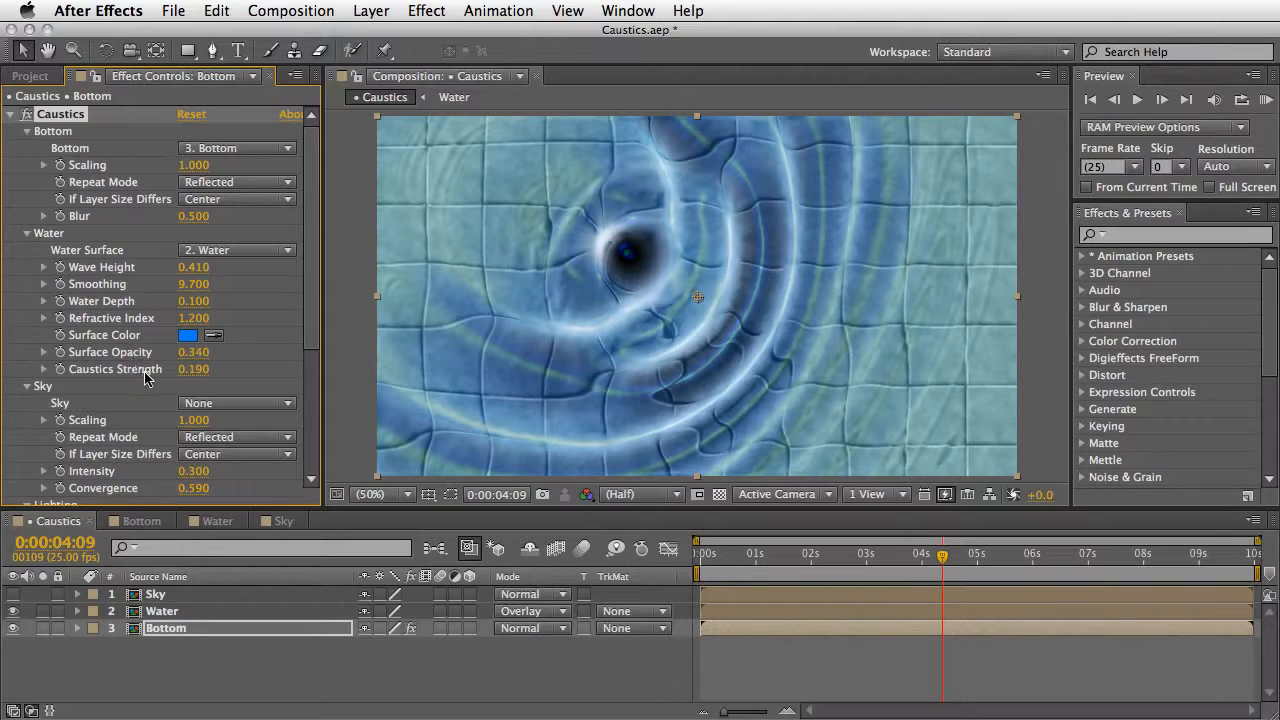
Step: In the Water composition, reveal the shy SternFX layer, move it above Black Solid 4 and make it visible
left_click(214, 522)
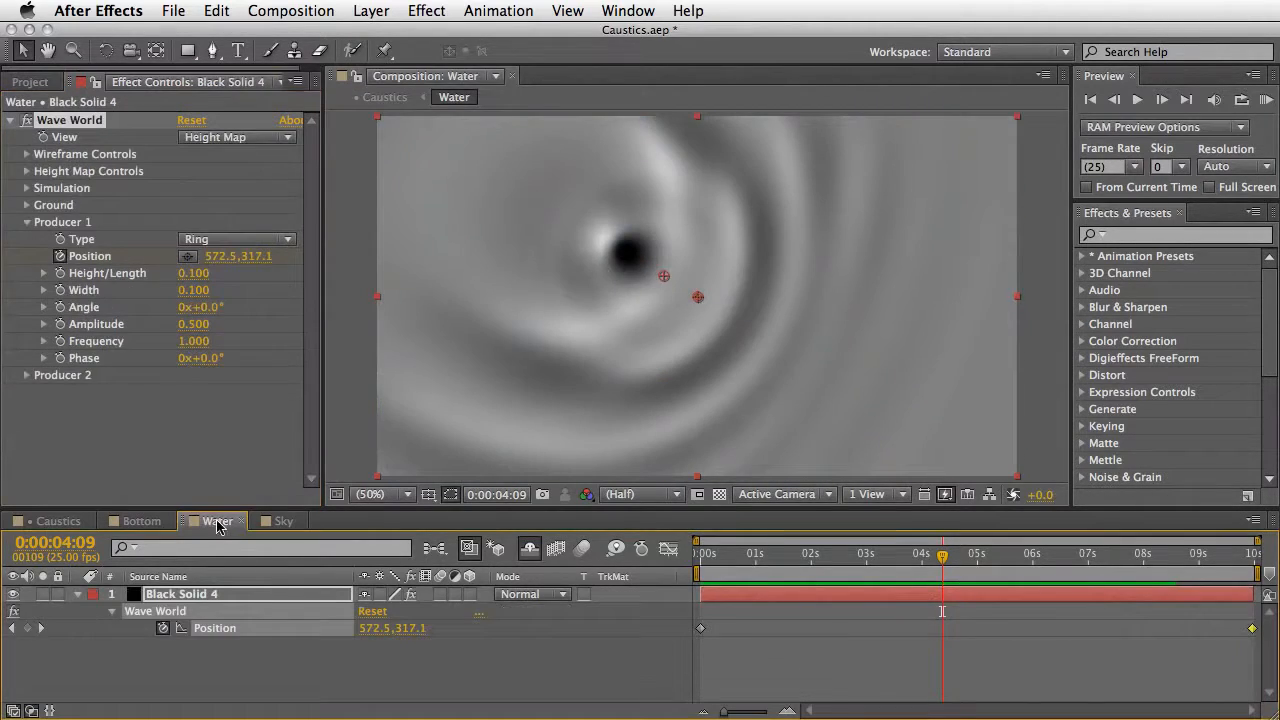
left_click(529, 549)
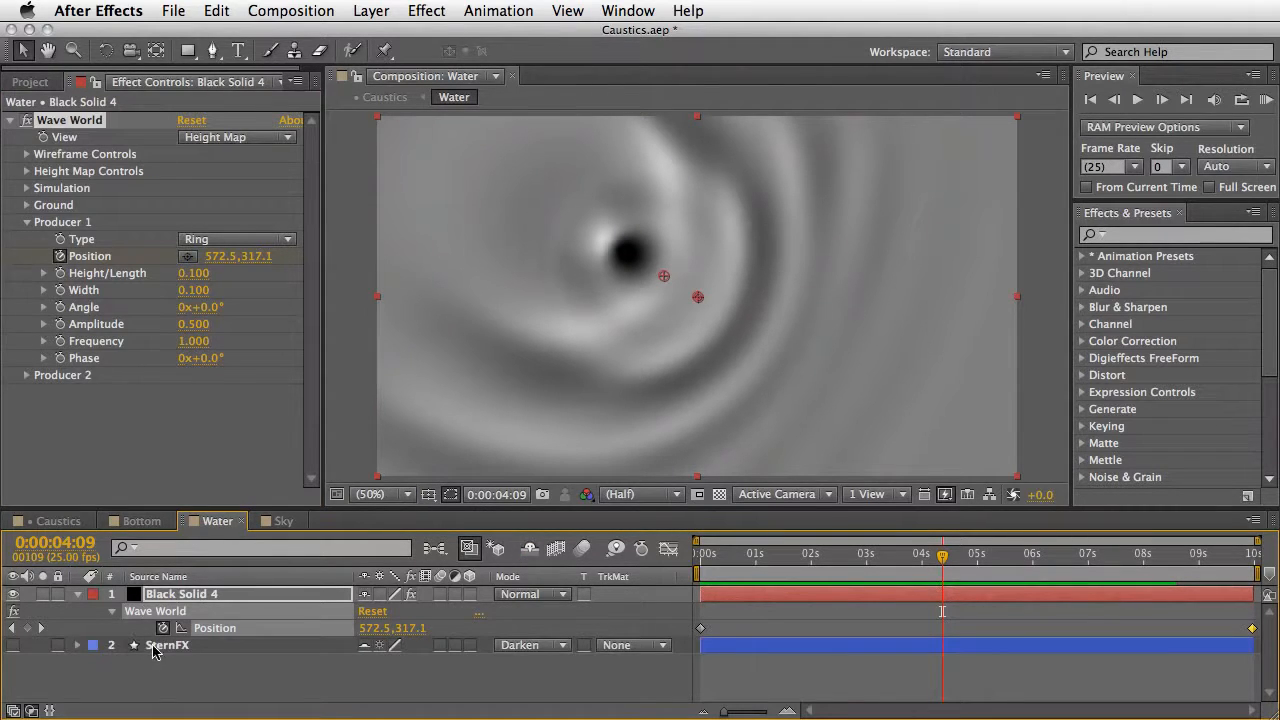
left_click(160, 645)
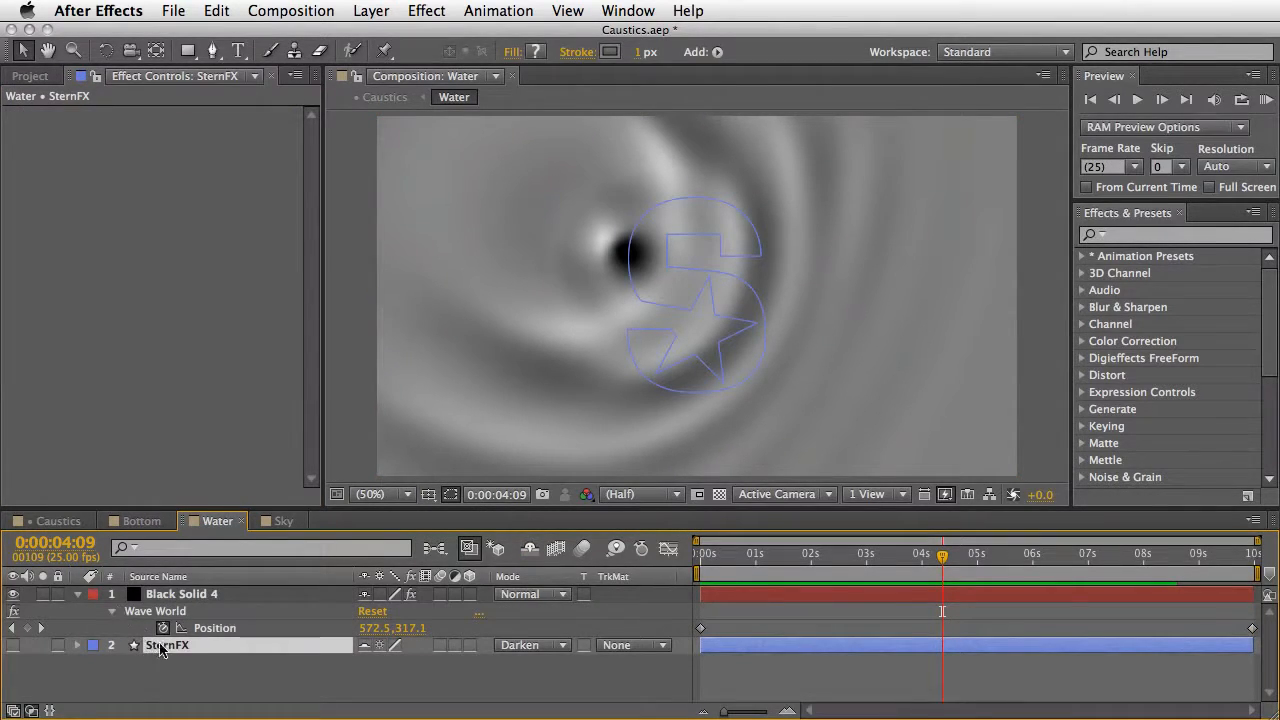
left_click_drag(157, 650, 176, 592)
left_click(14, 594)
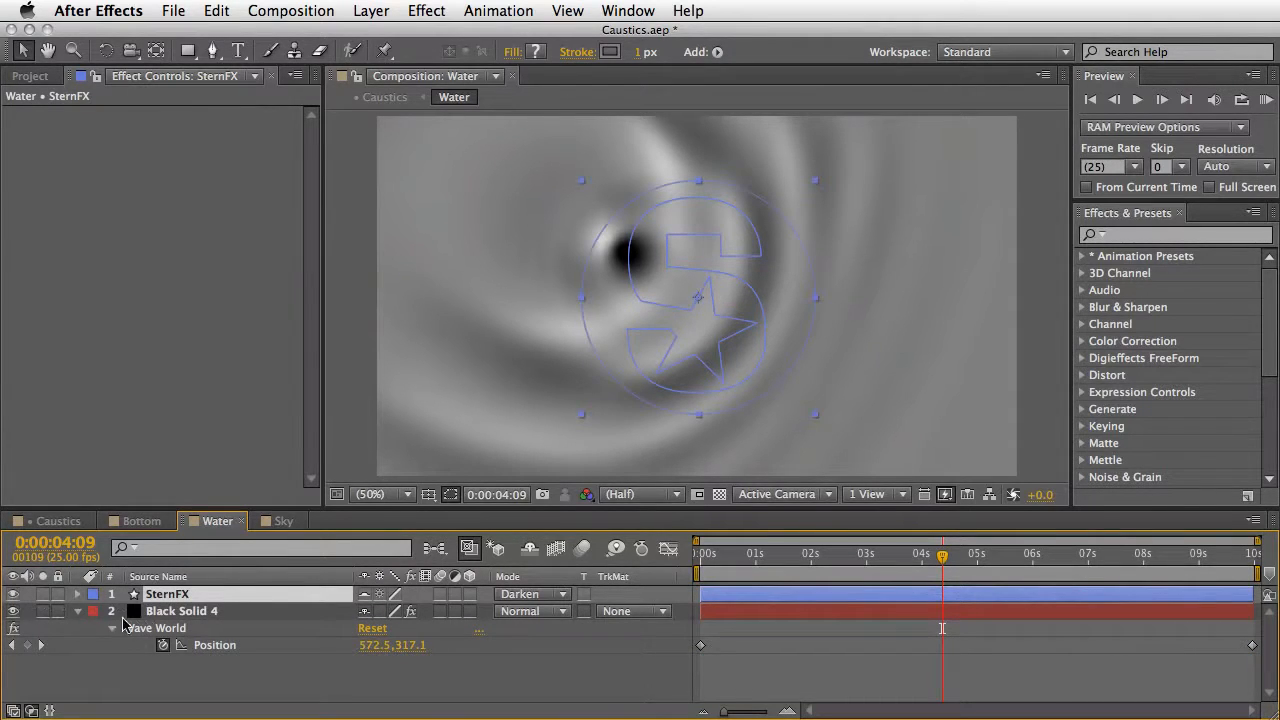
Step: Hide the Black Solid 4 layer so only the SternFX shape layer shows
left_click(78, 594)
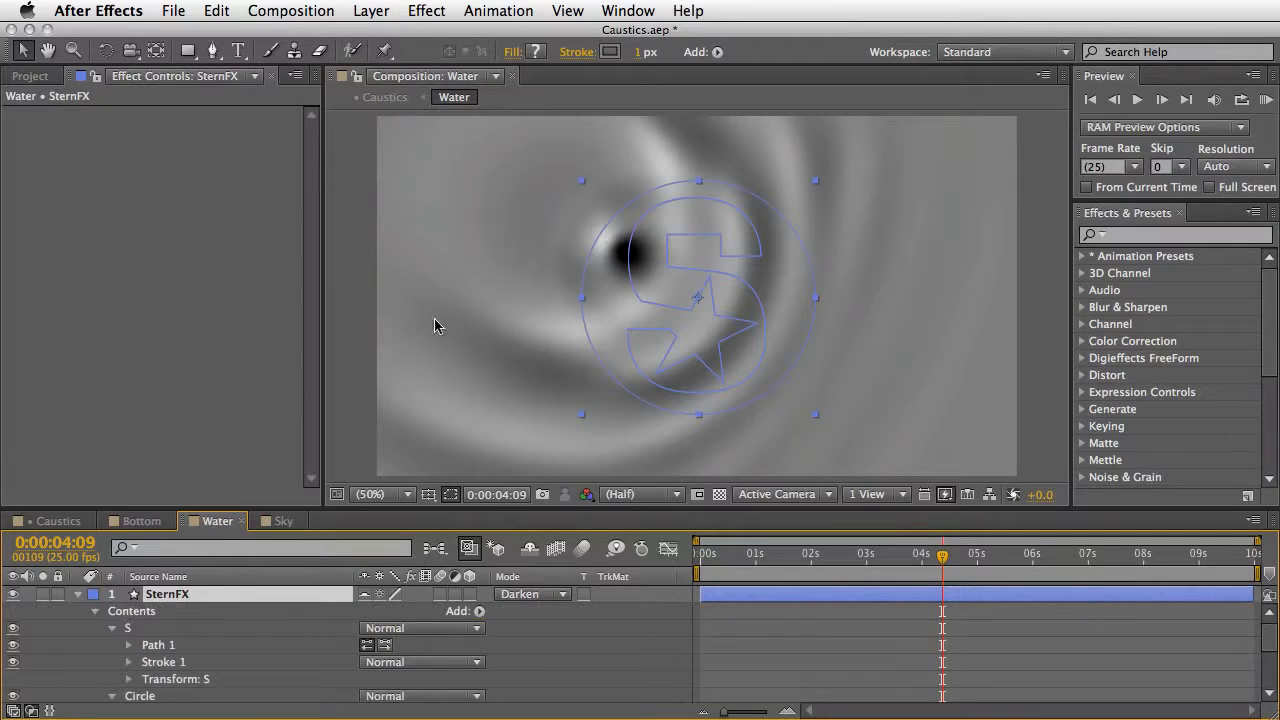
left_click(78, 596)
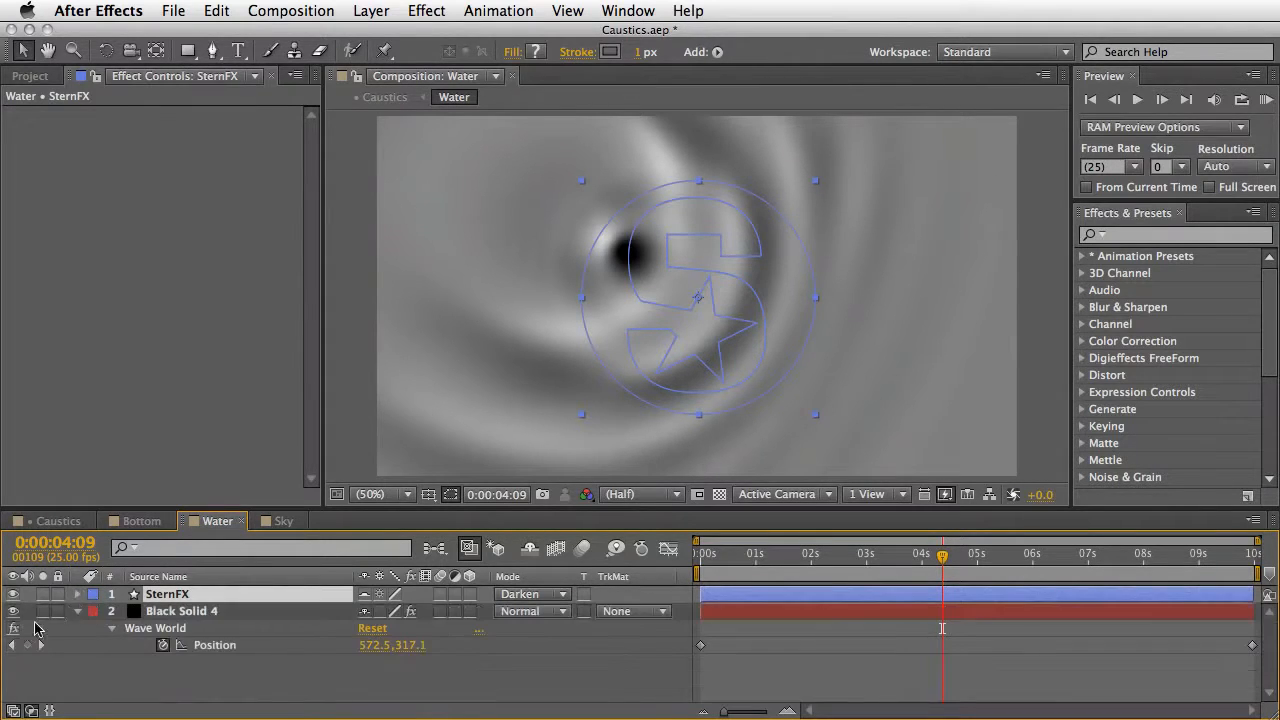
left_click(13, 611)
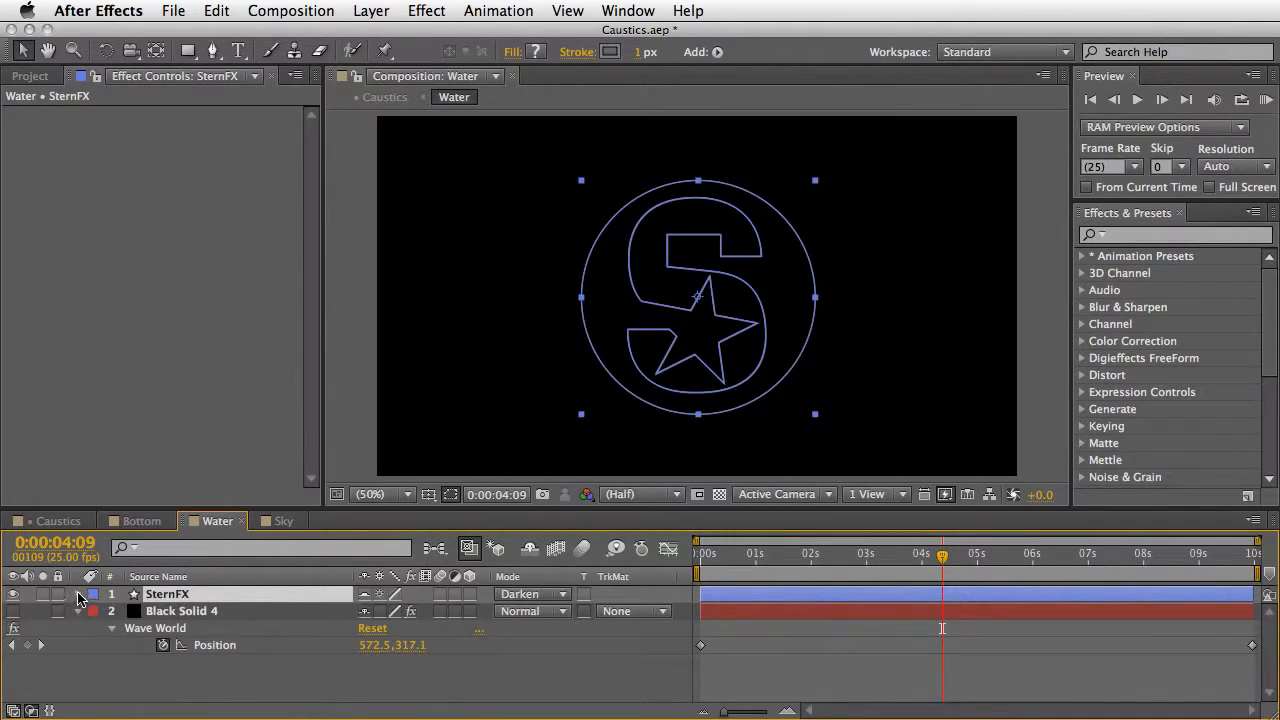
Step: Select Path 1 in SternFX's S group and hide the mask and shape path outlines in the viewer
left_click(79, 595)
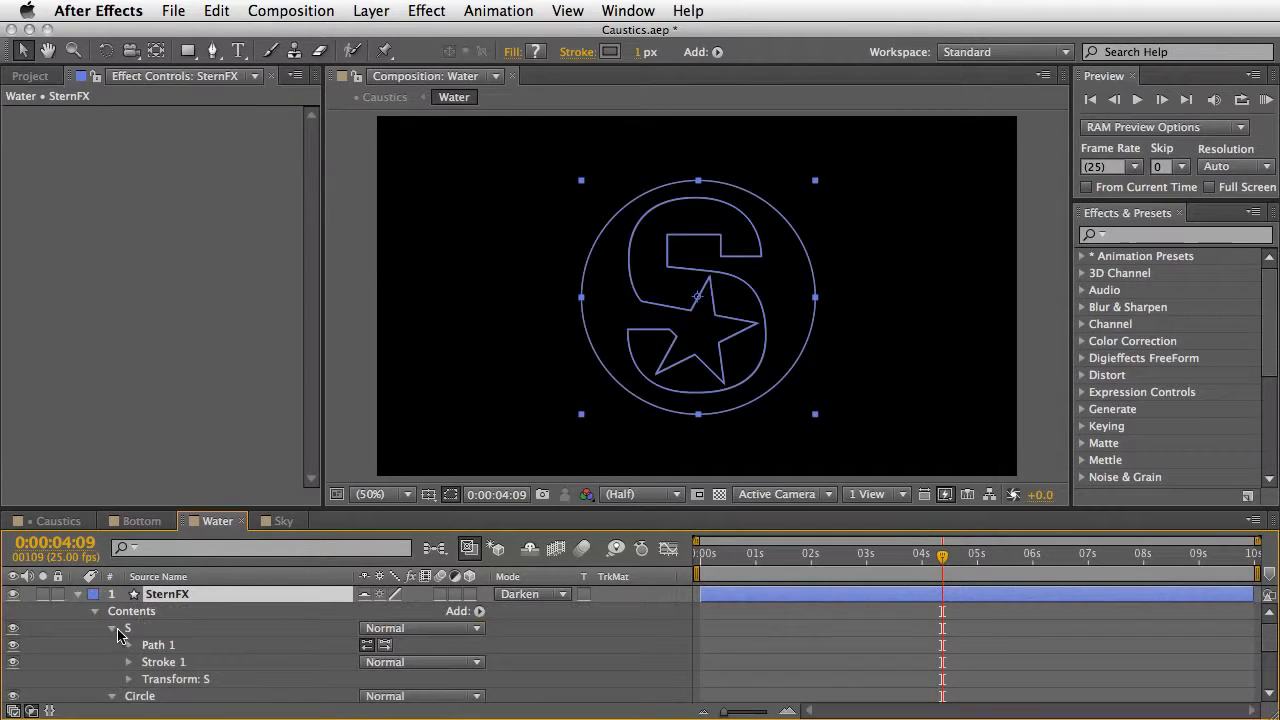
left_click(130, 629)
left_click(166, 645)
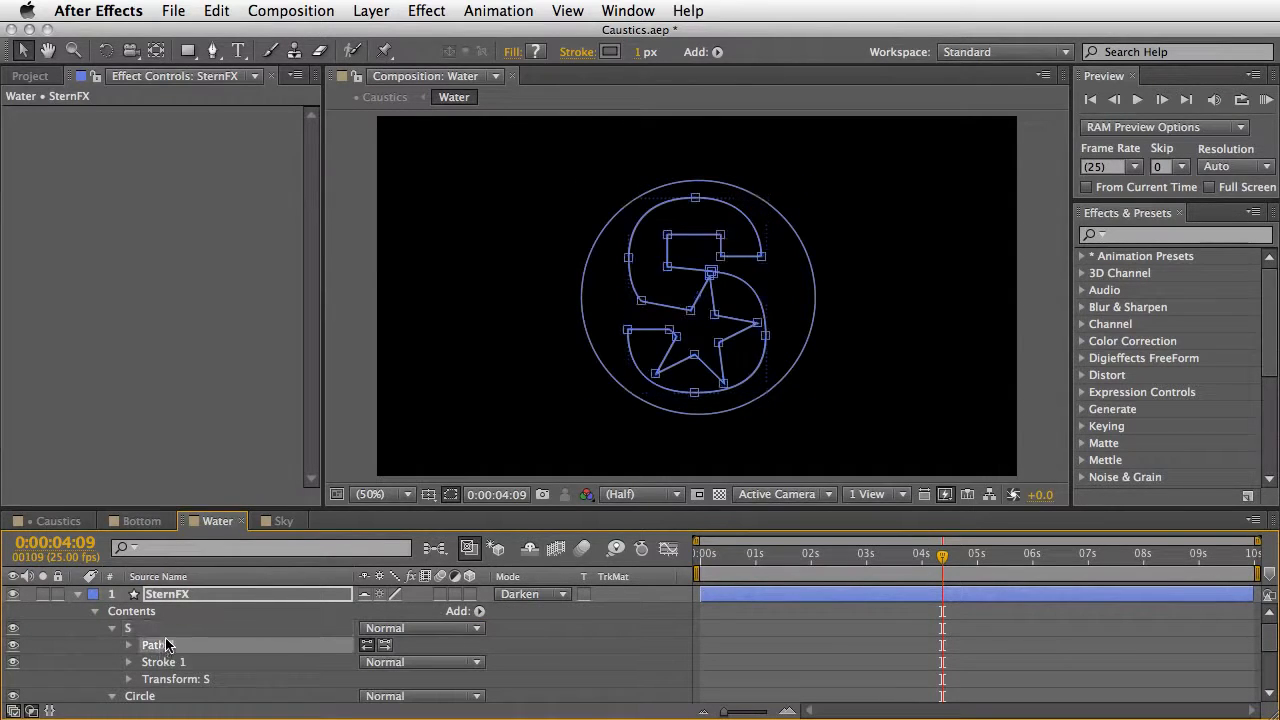
left_click(445, 486)
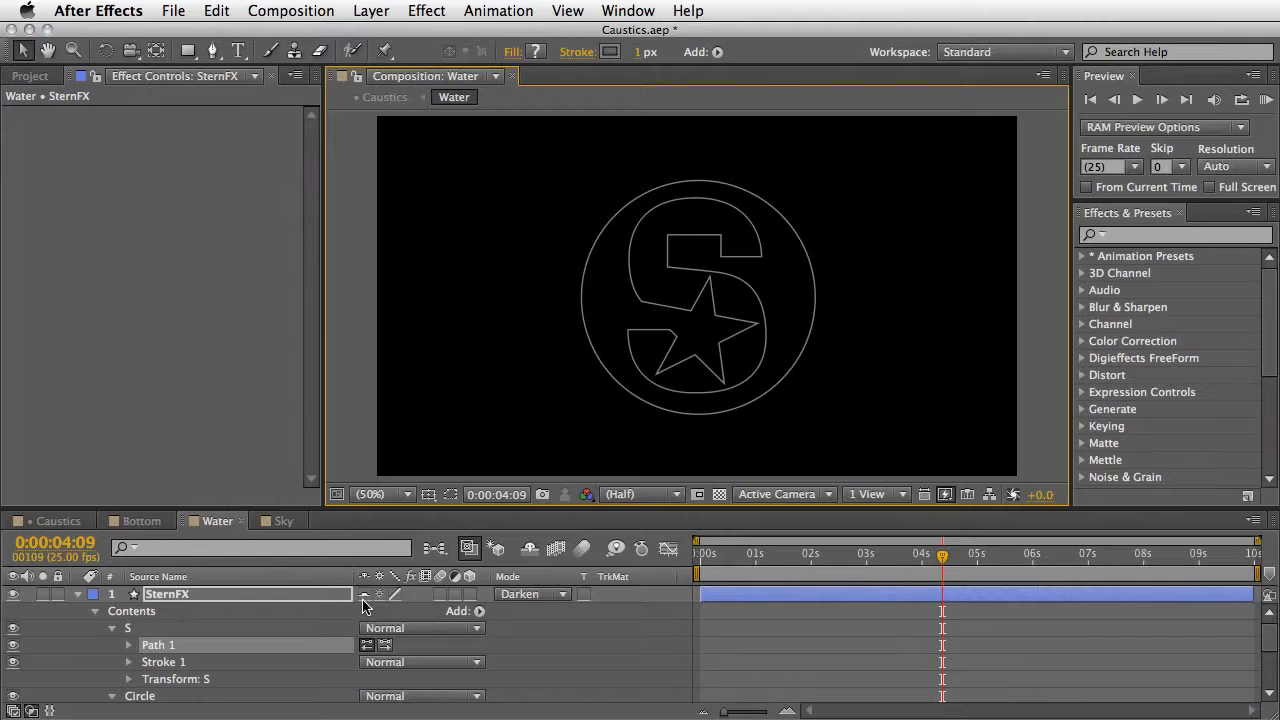
Step: Add a Trim Paths operator to SternFX's S group and expand its properties
left_click(174, 650)
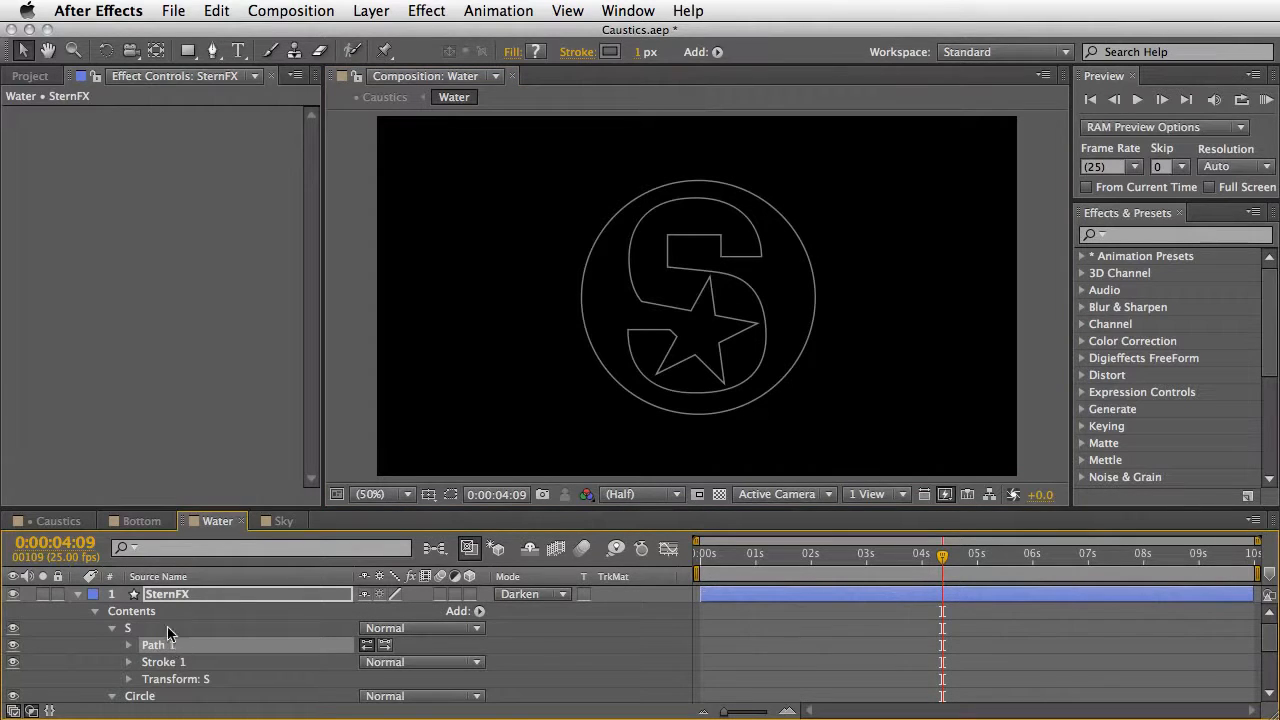
left_click(129, 630)
left_click(717, 53)
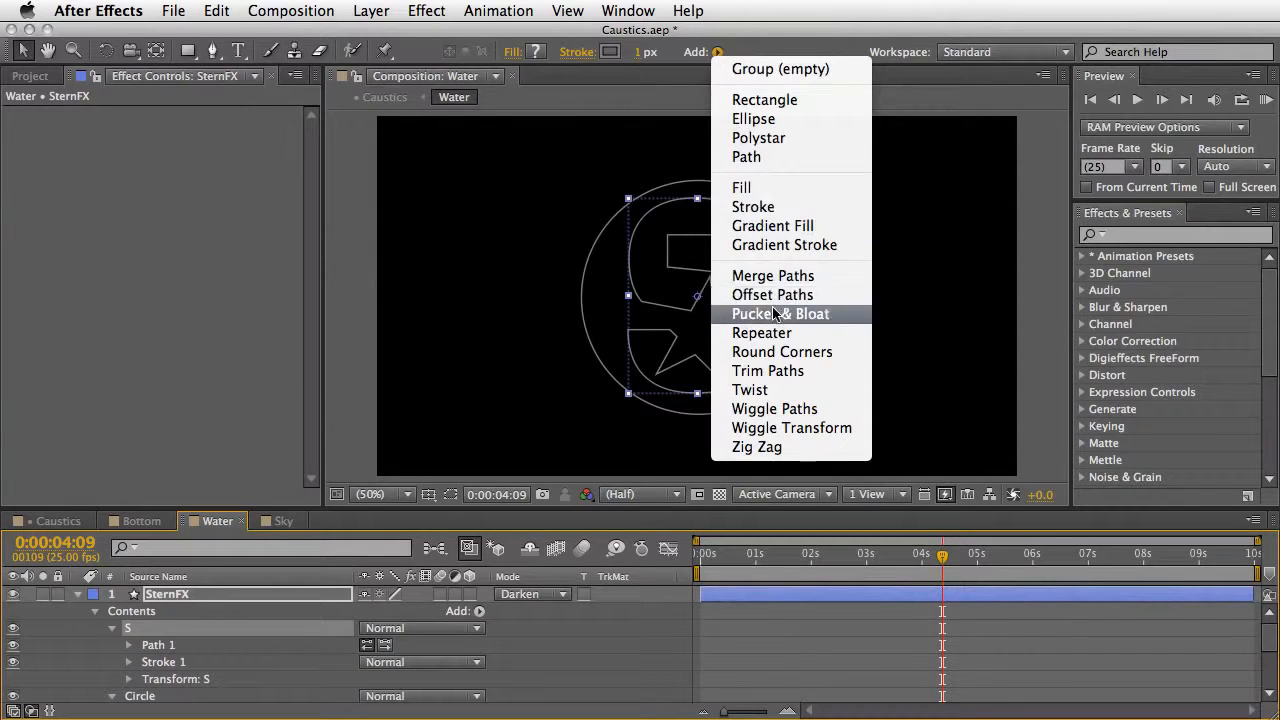
left_click(768, 371)
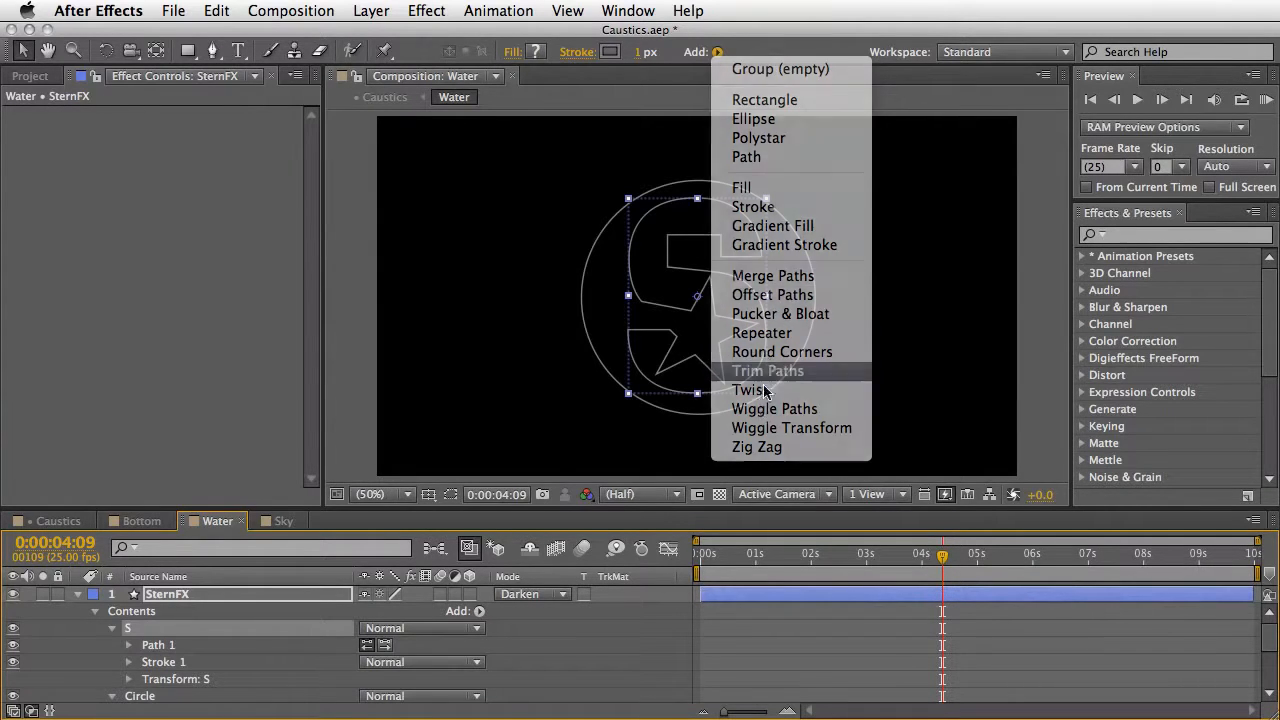
left_click(128, 662)
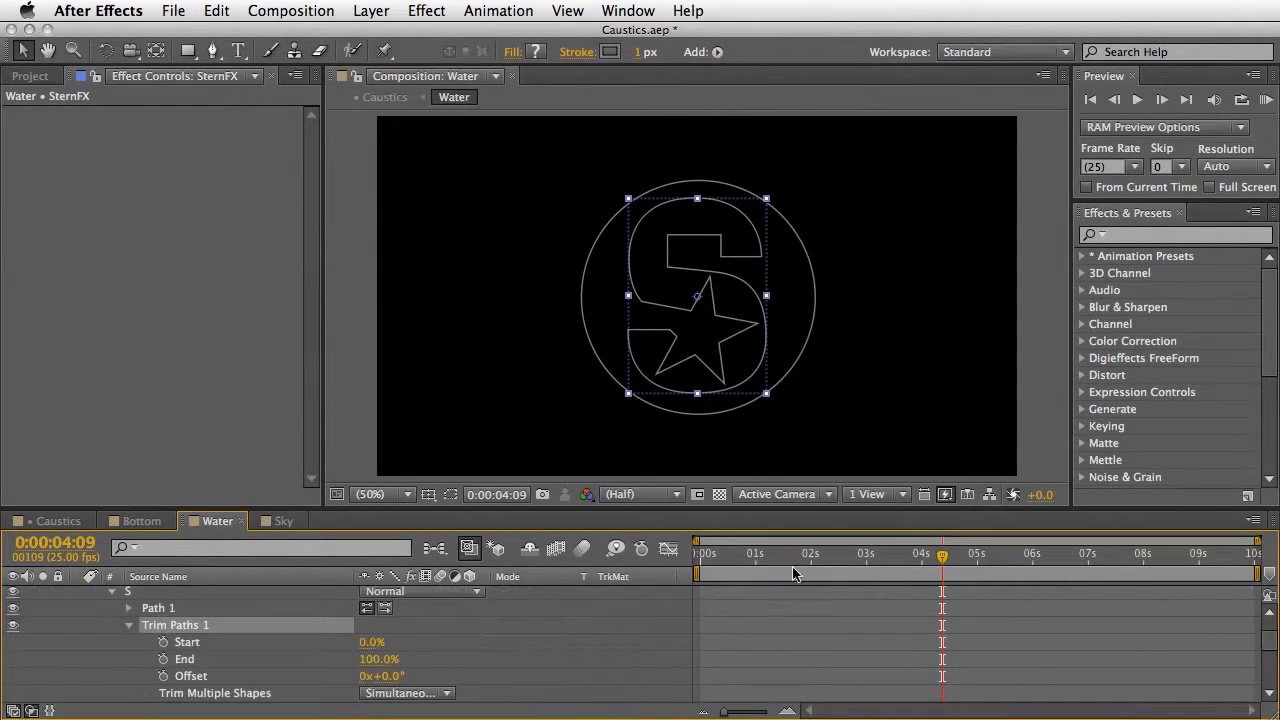
Step: At the first frame, set the Trim Paths End to 0% and keyframe it
left_click_drag(750, 558, 646, 568)
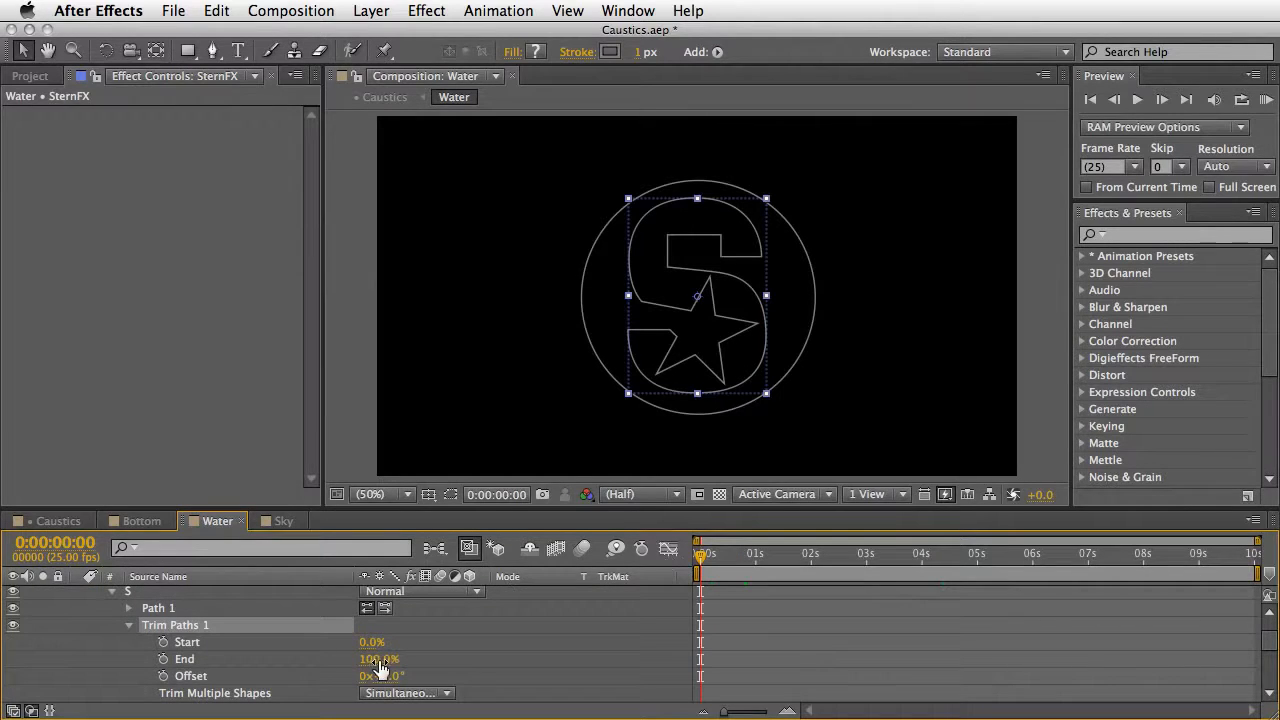
left_click_drag(380, 668, 277, 662)
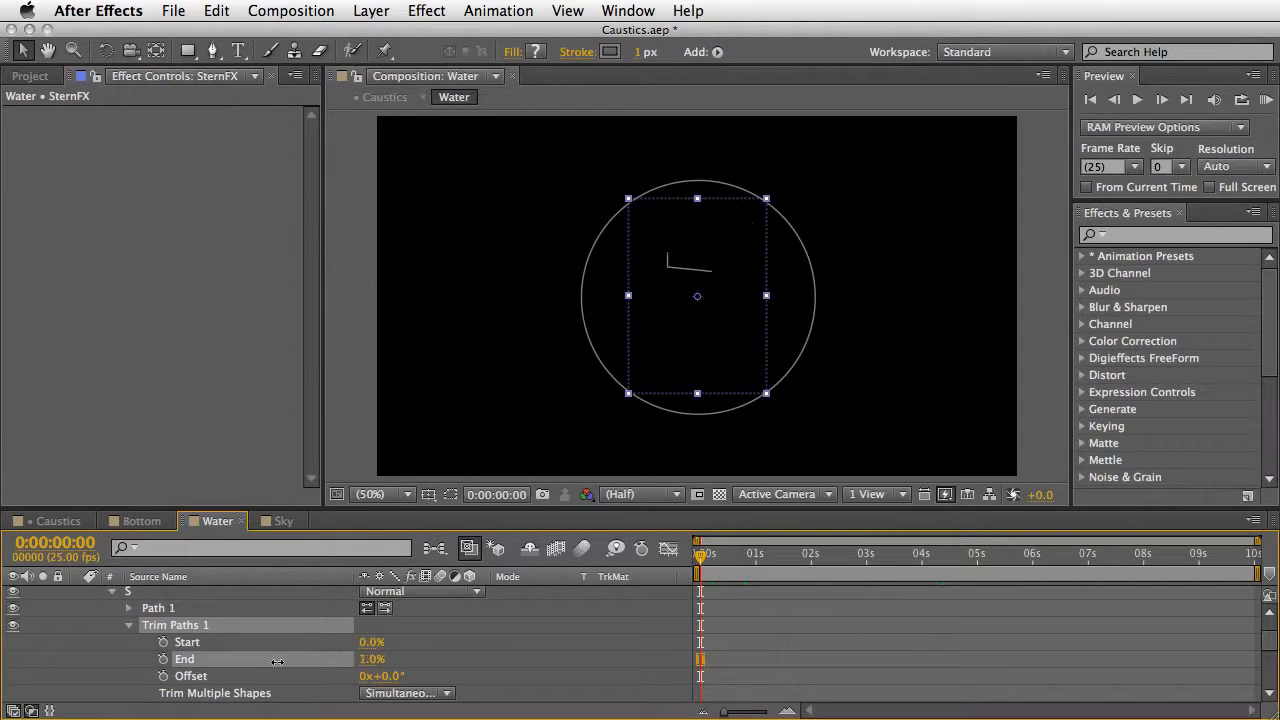
left_click(162, 660)
Step: At 0:00:02:24, set the Trim Paths End to 100% and scrub back through the S outline drawing on
left_click_drag(702, 556, 865, 575)
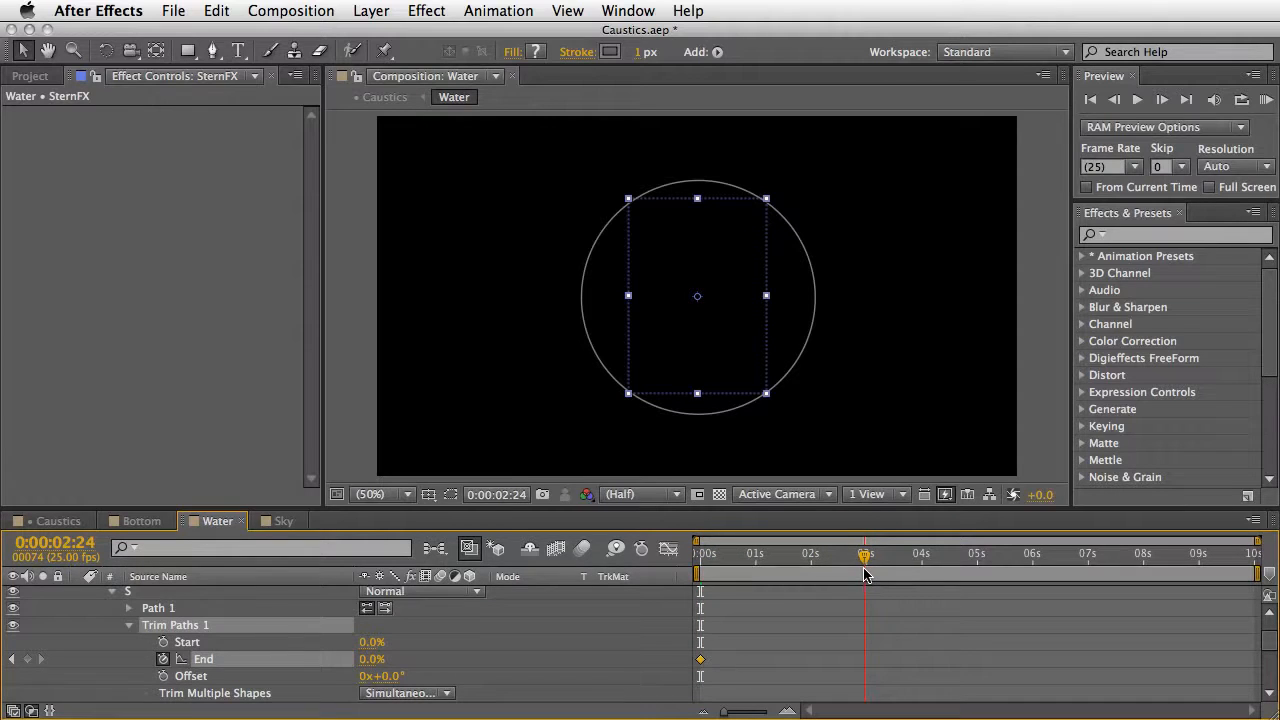
left_click_drag(368, 660, 550, 655)
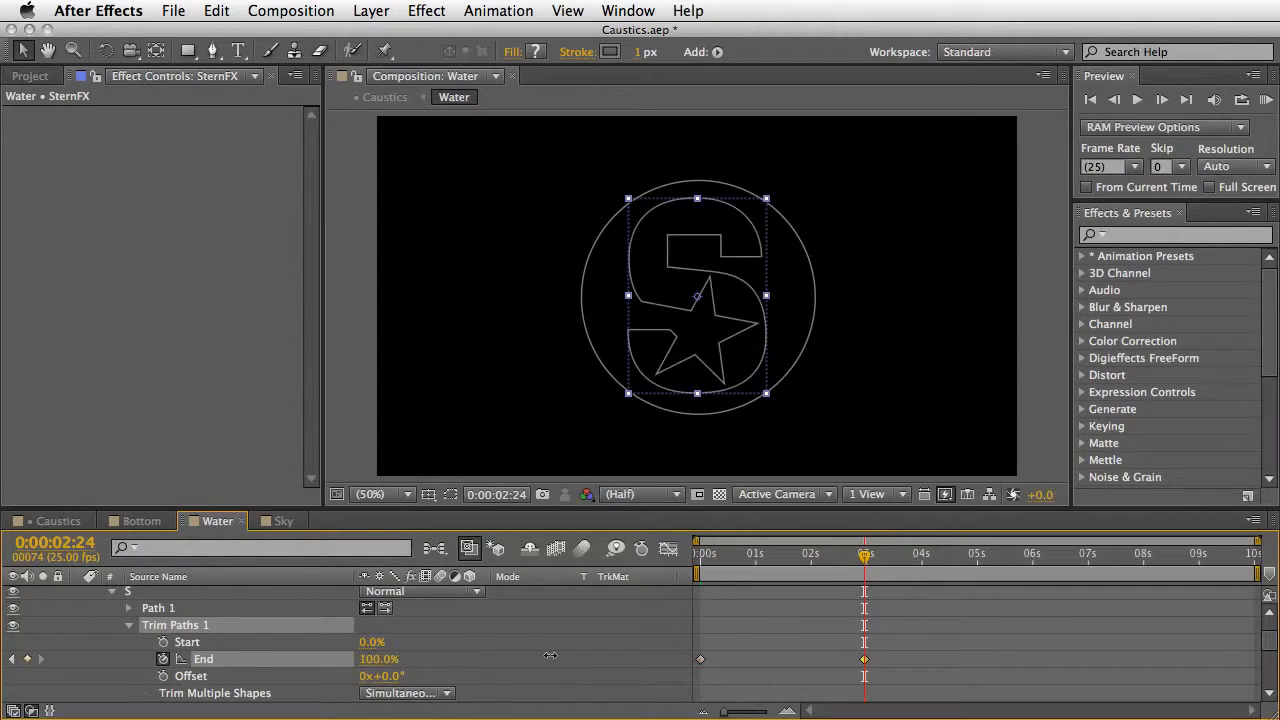
mouse_move(865, 553)
left_mouse_down()
mouse_move(683, 563)
mouse_move(710, 564)
left_mouse_up()
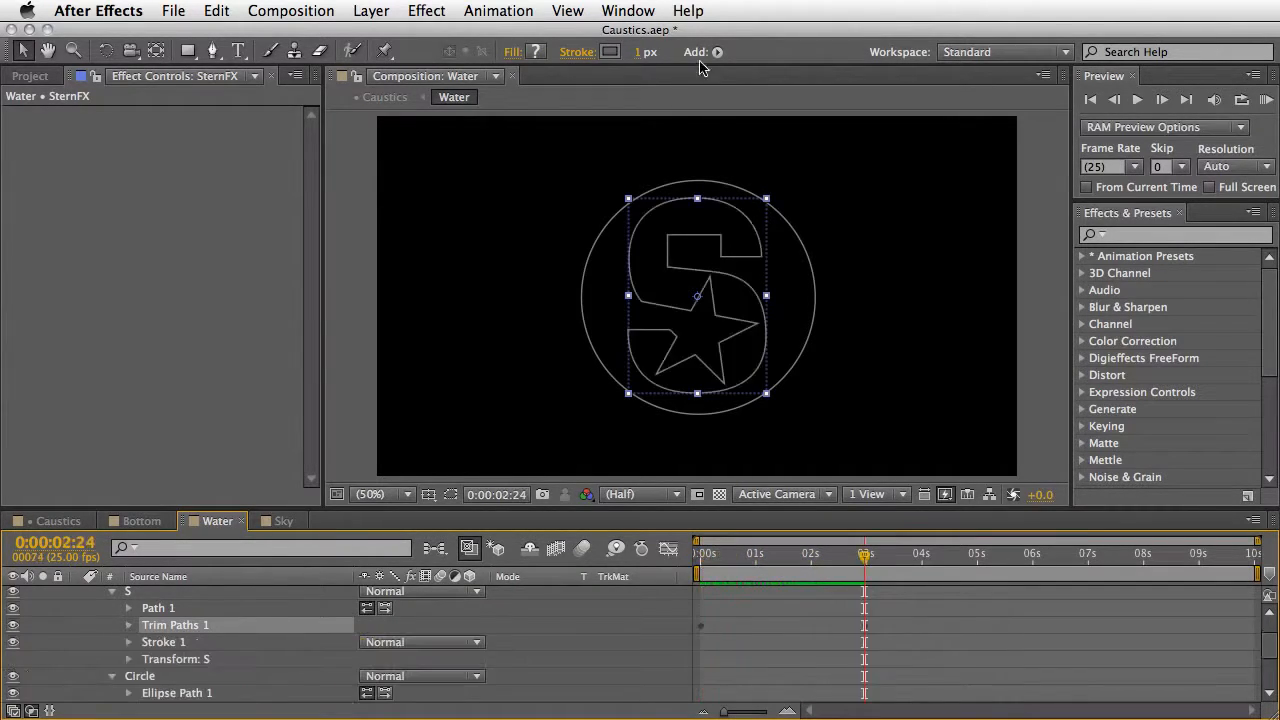
Step: Add a Wiggle Paths operator to the S group and set its Size to 5.0
left_click(716, 52)
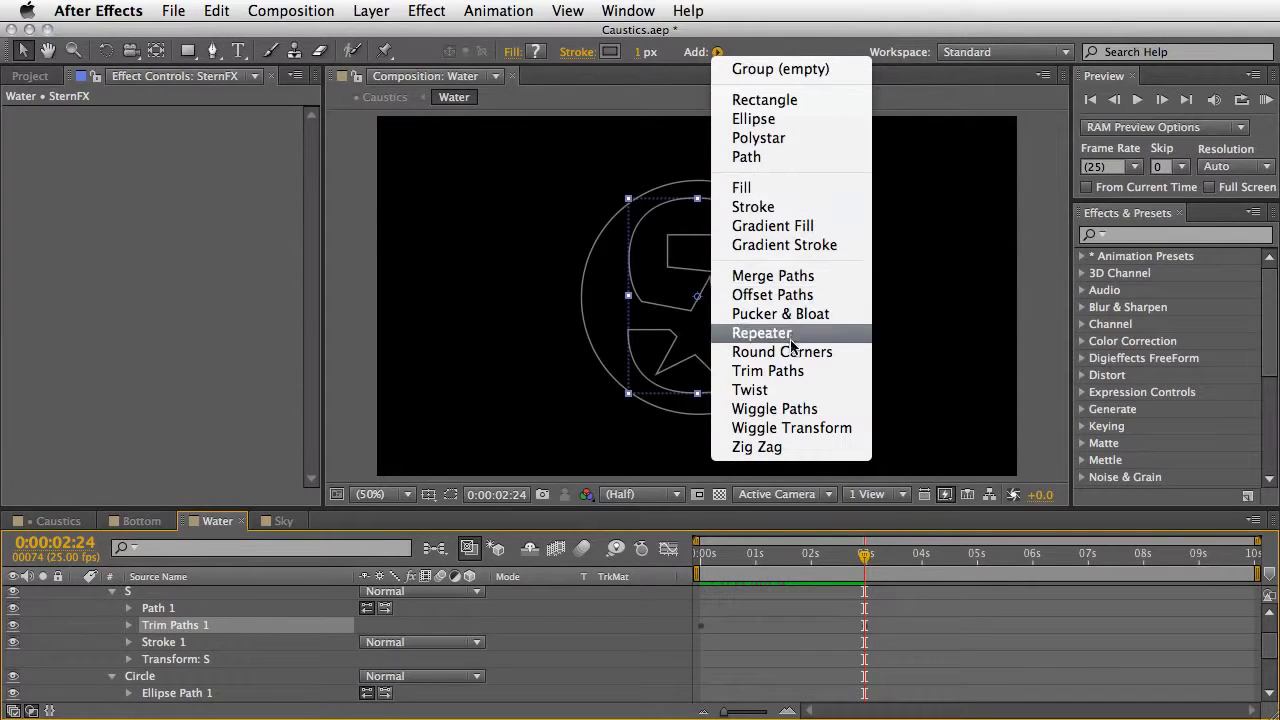
left_click(786, 409)
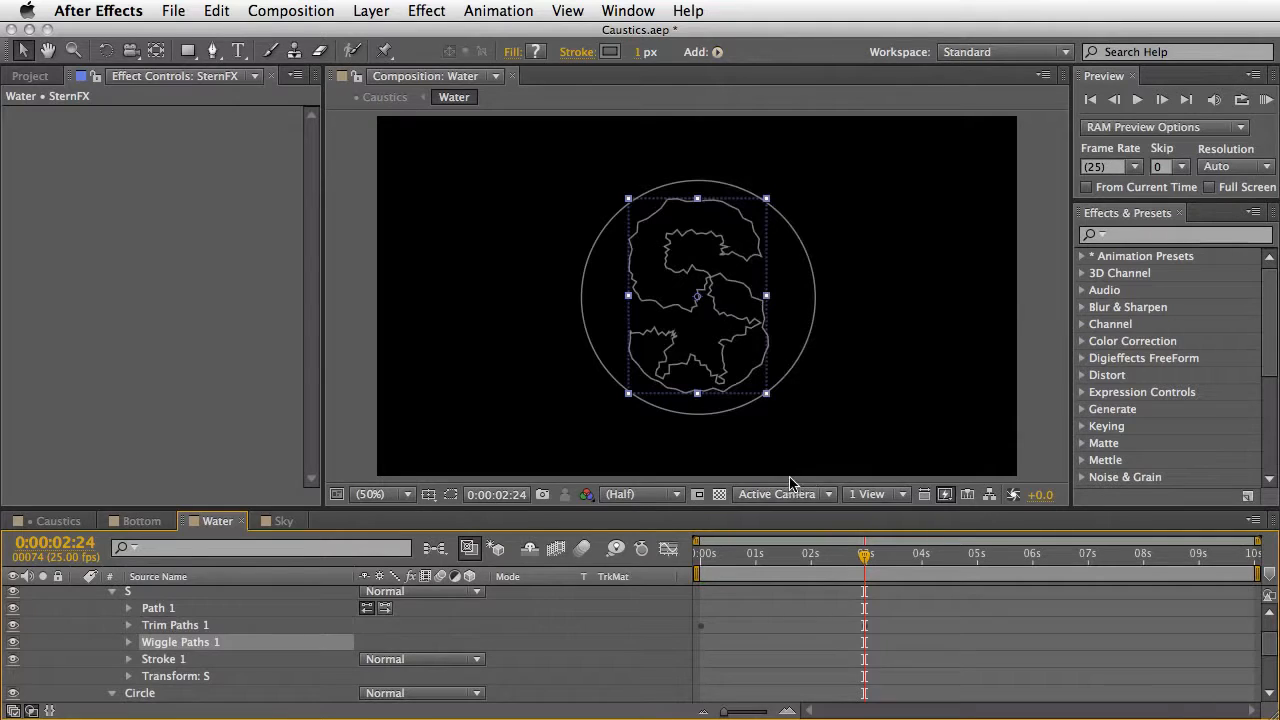
left_click(129, 642)
left_click_drag(370, 611, 368, 611)
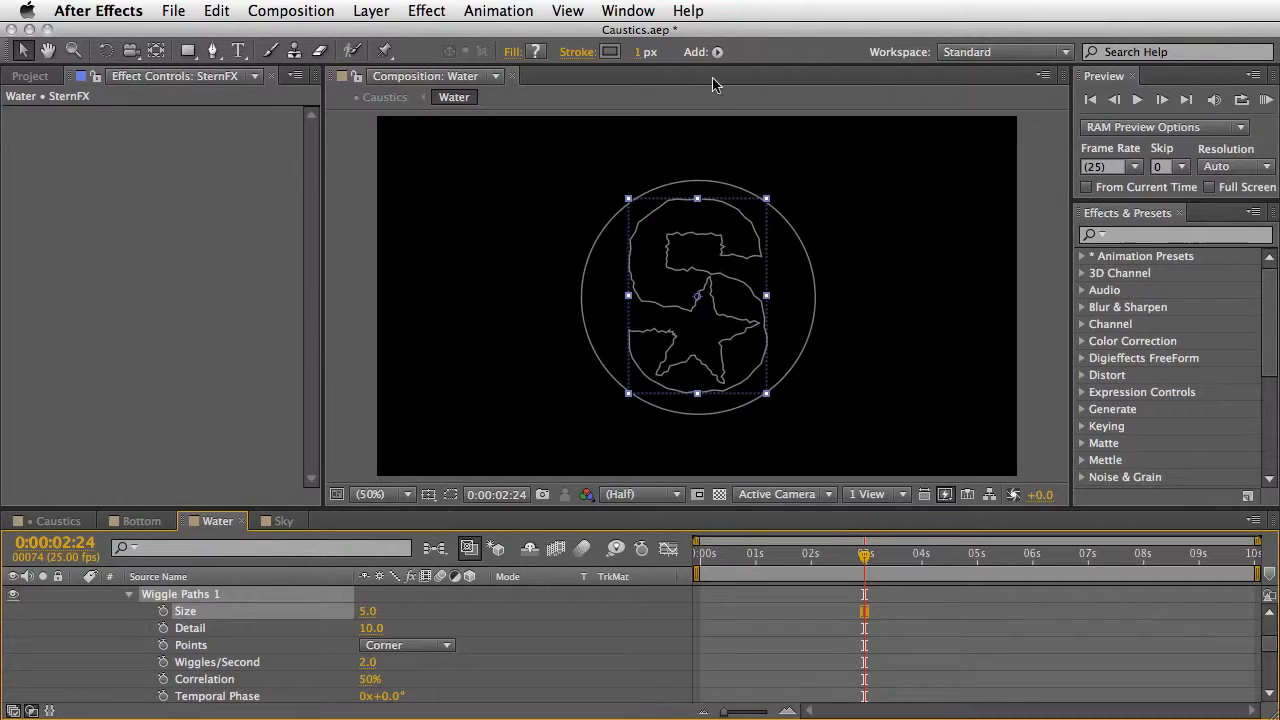
Step: Add a Round Corners operator to SternFX's S group and preview the animation from the first frame
left_click(717, 52)
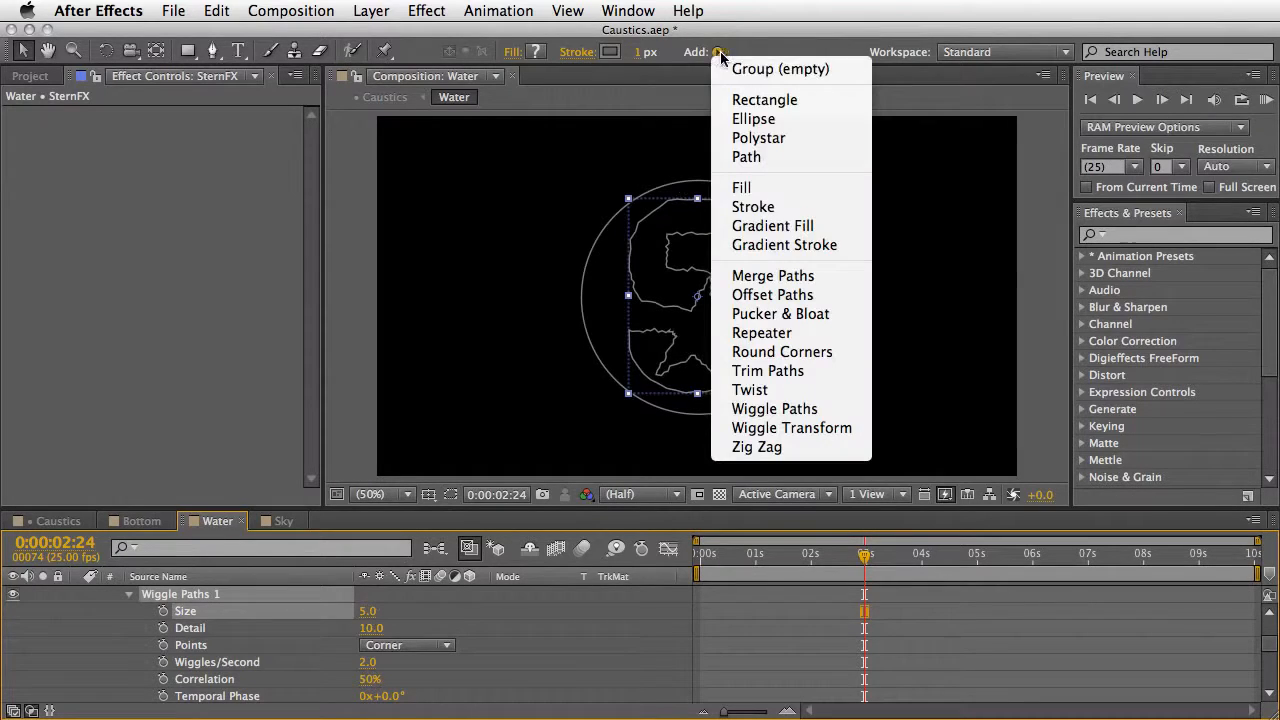
left_click(782, 352)
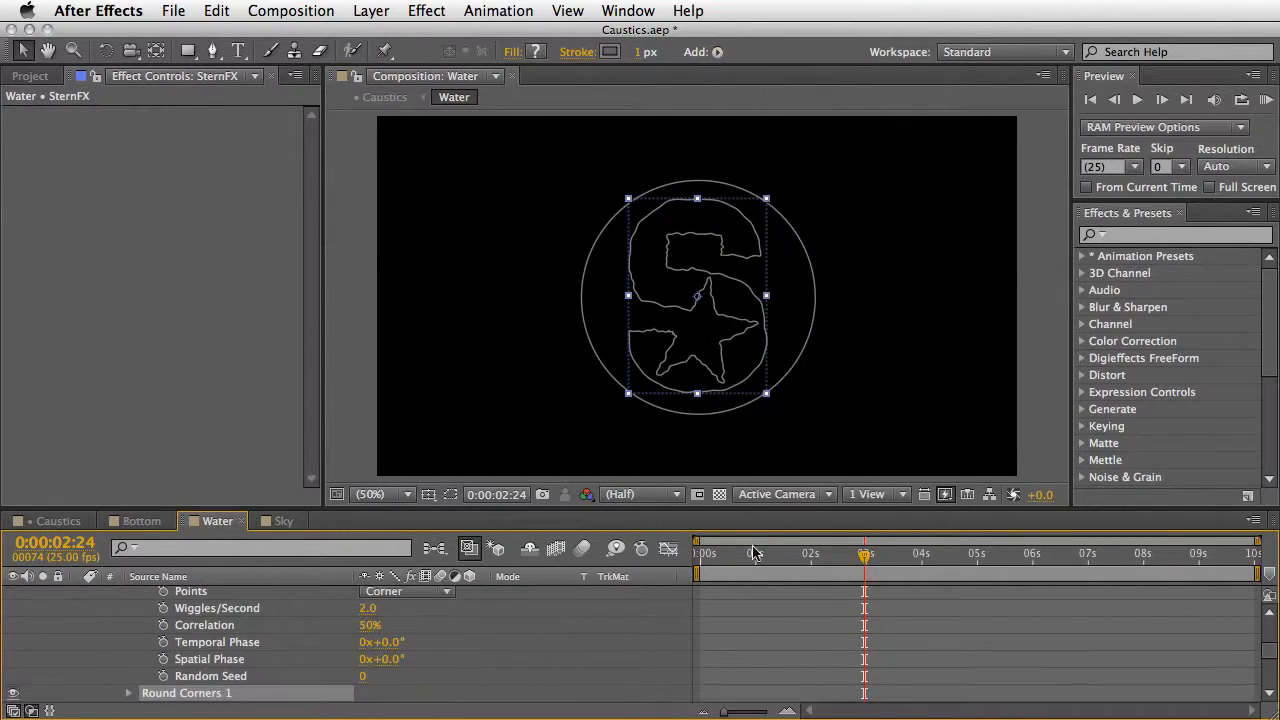
left_click(698, 565)
key("space")
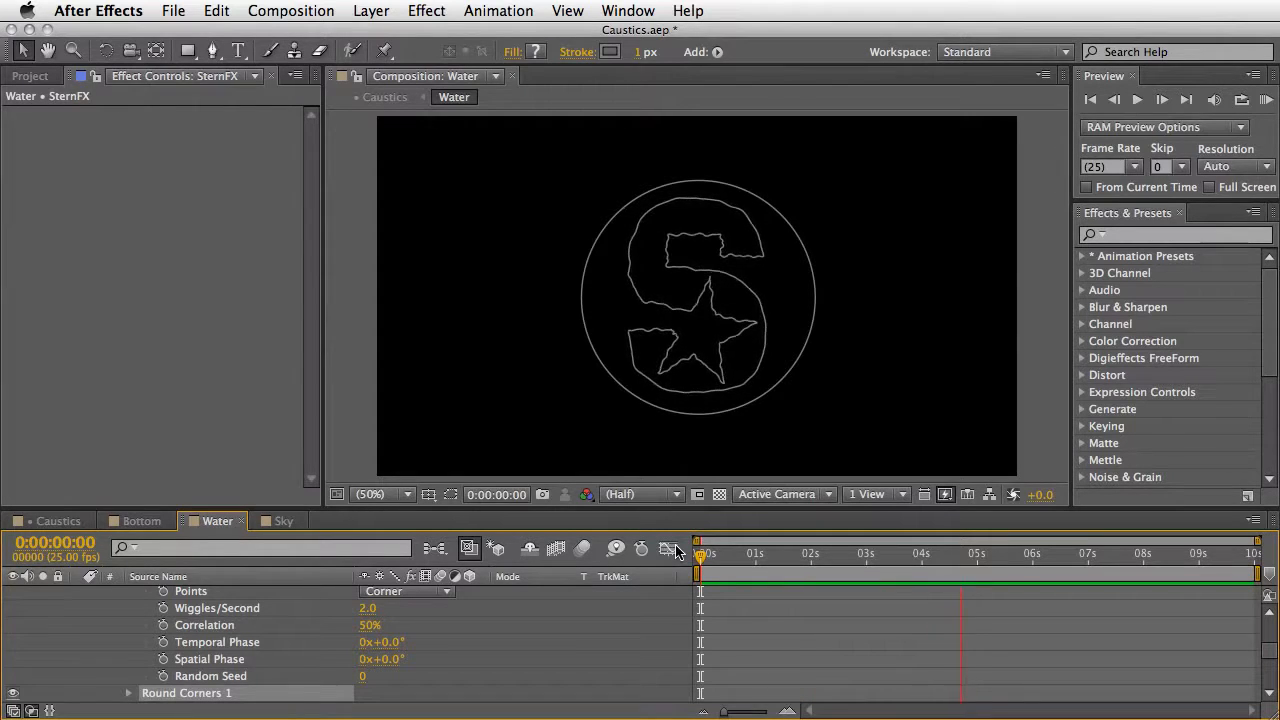
key("space")
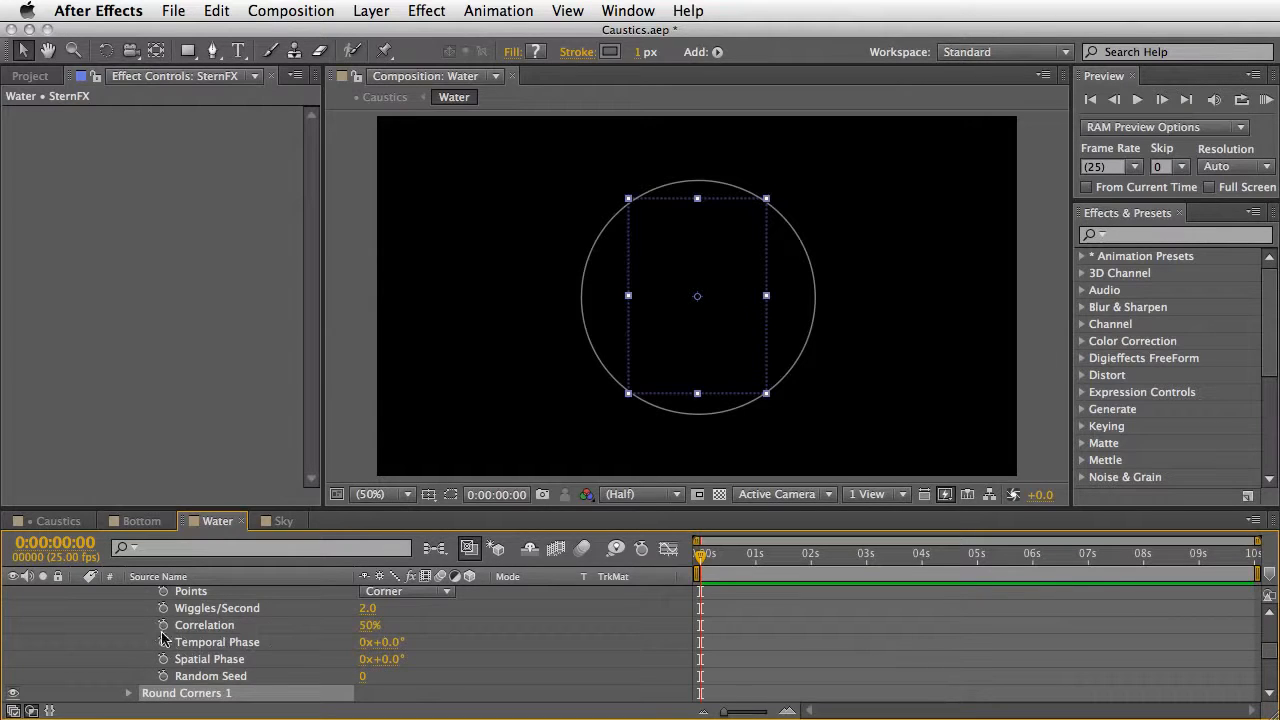
Step: Copy the S group's Trim Paths, Wiggle Paths and Round Corners operators into the Circle group and preview the animation
scroll(205, 631, "up", 4)
left_click(129, 628)
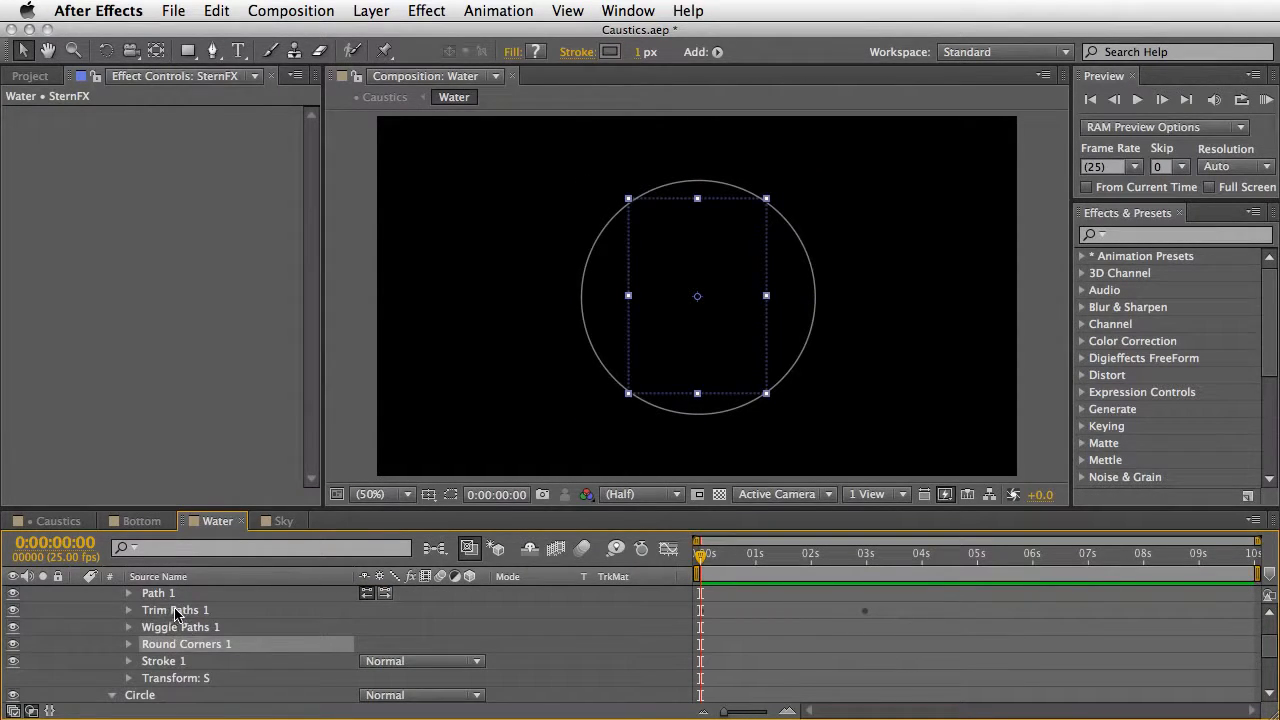
left_click(180, 612)
left_click(177, 628, "shift")
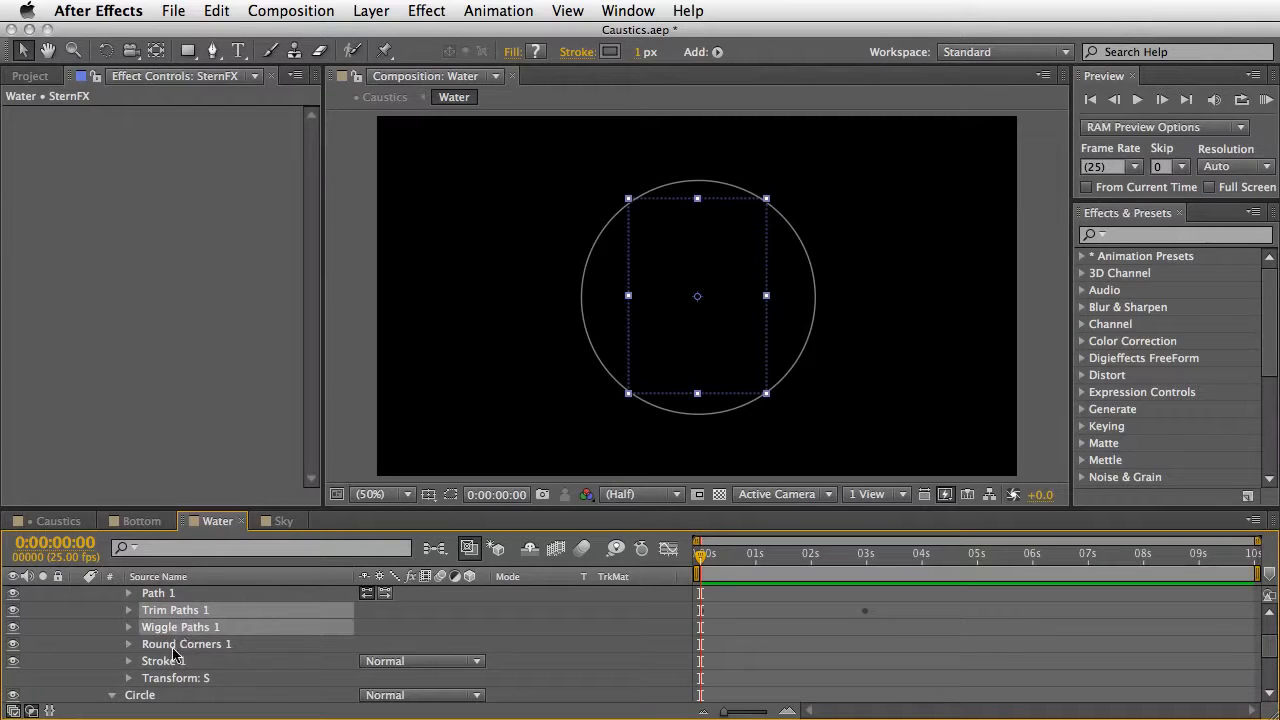
left_click(176, 646, "shift")
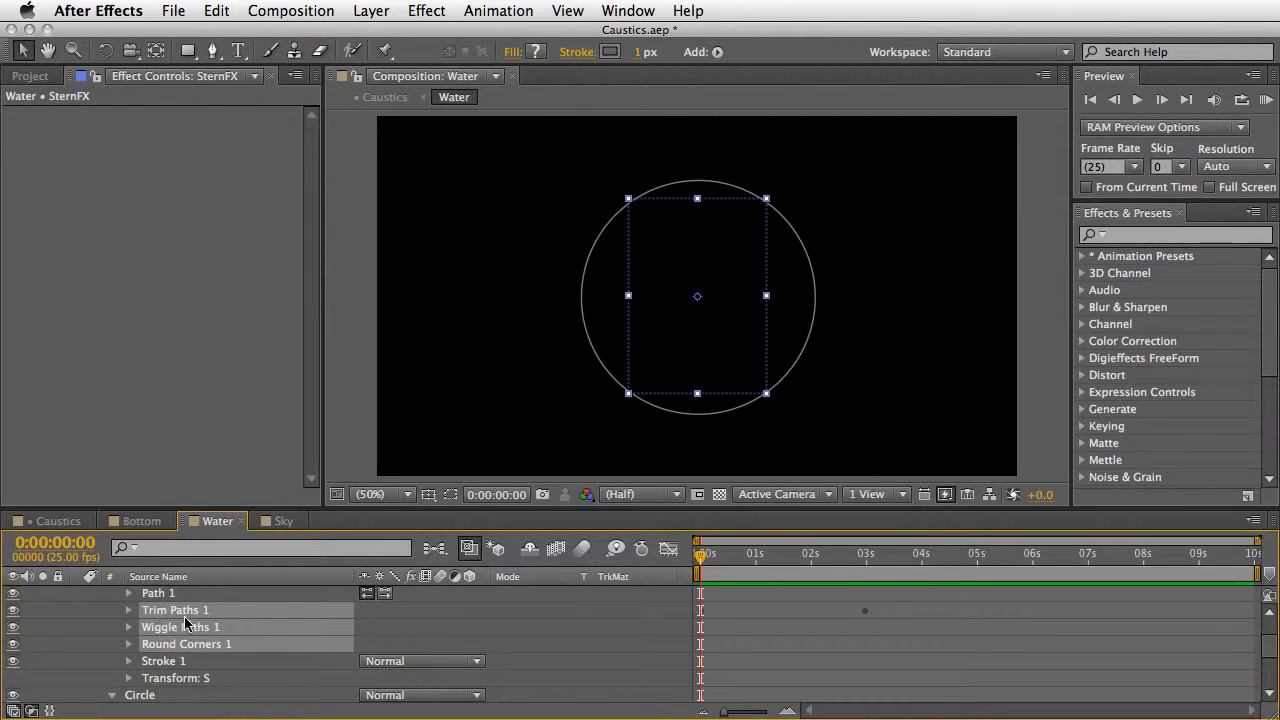
key("space")
left_click_drag(183, 604, 178, 656)
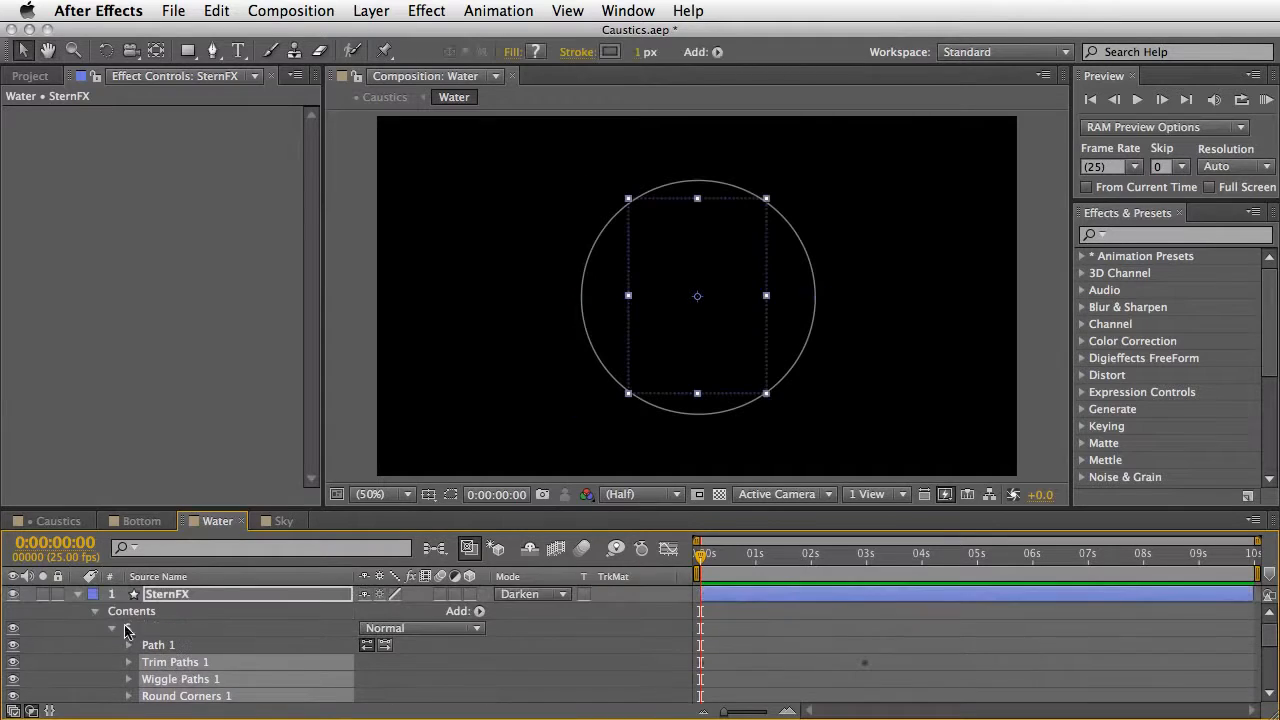
left_click(113, 628)
left_click(139, 646)
key("ctrl+v")
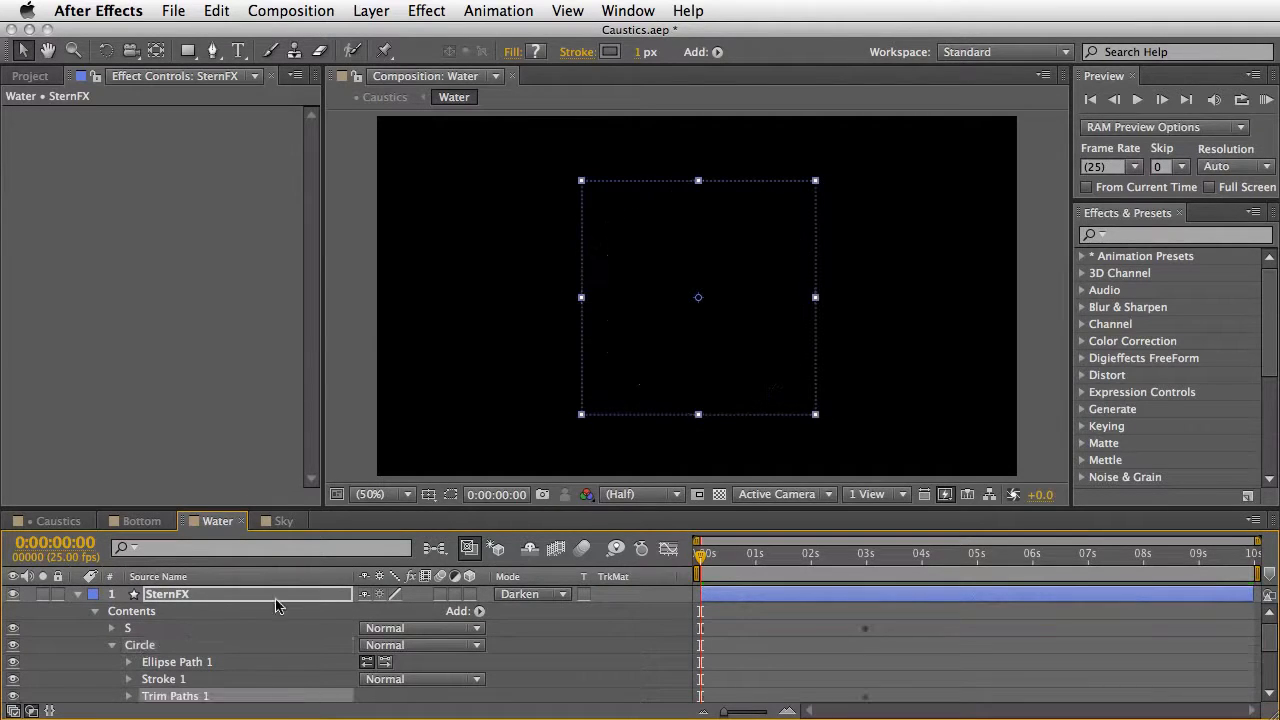
key("KP_0")
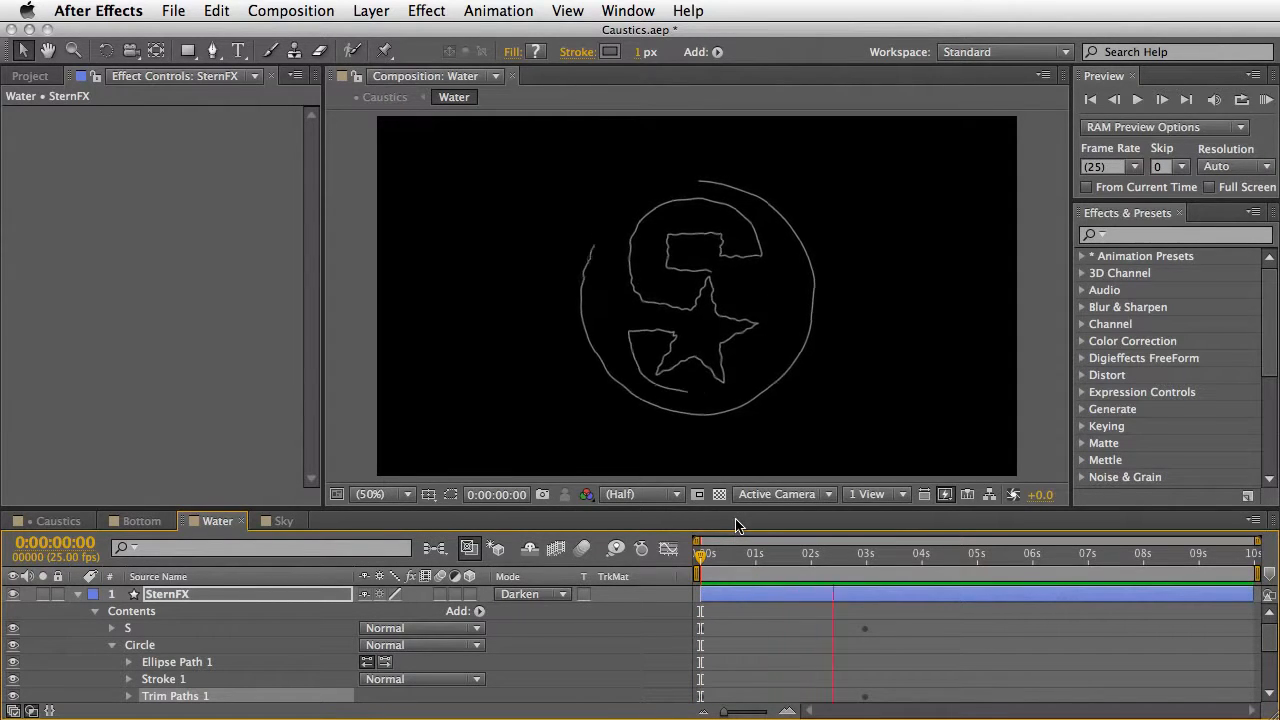
key("space")
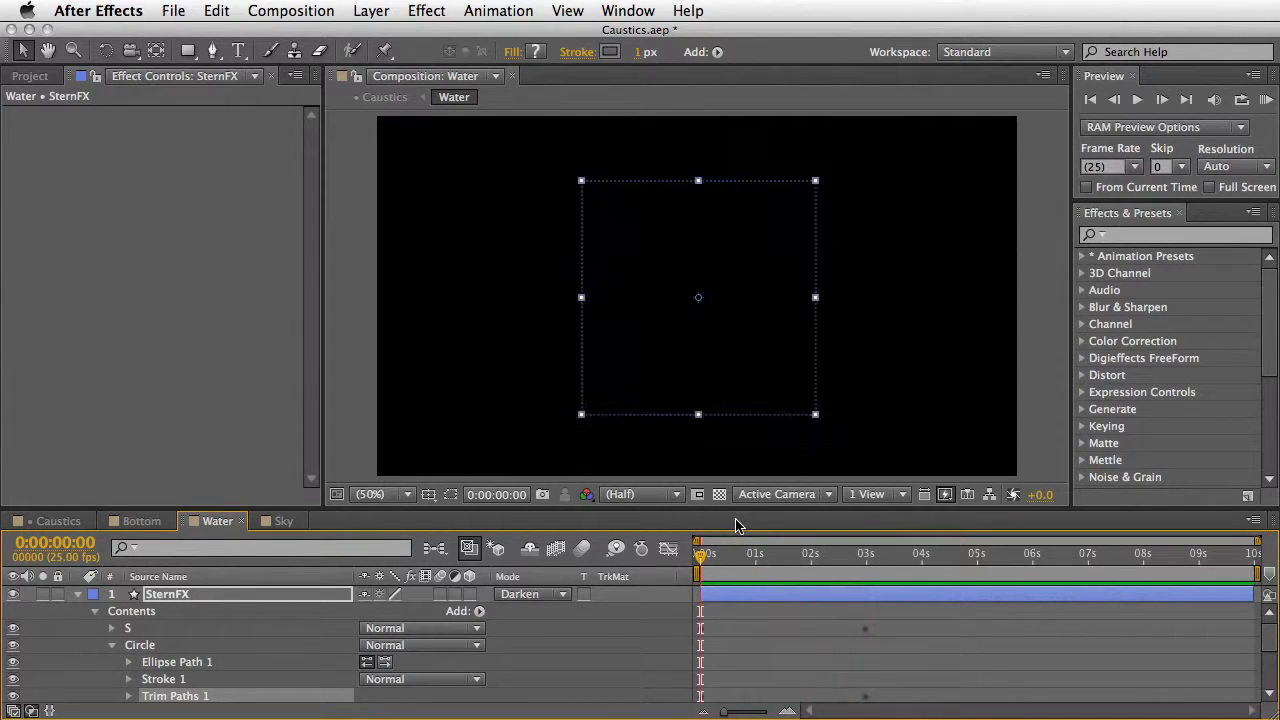
Step: Make the Black Solid 4 layer visible beneath SternFX, use the Darken blend mode for SternFX and preview the composition
left_click(78, 595)
left_click(13, 612)
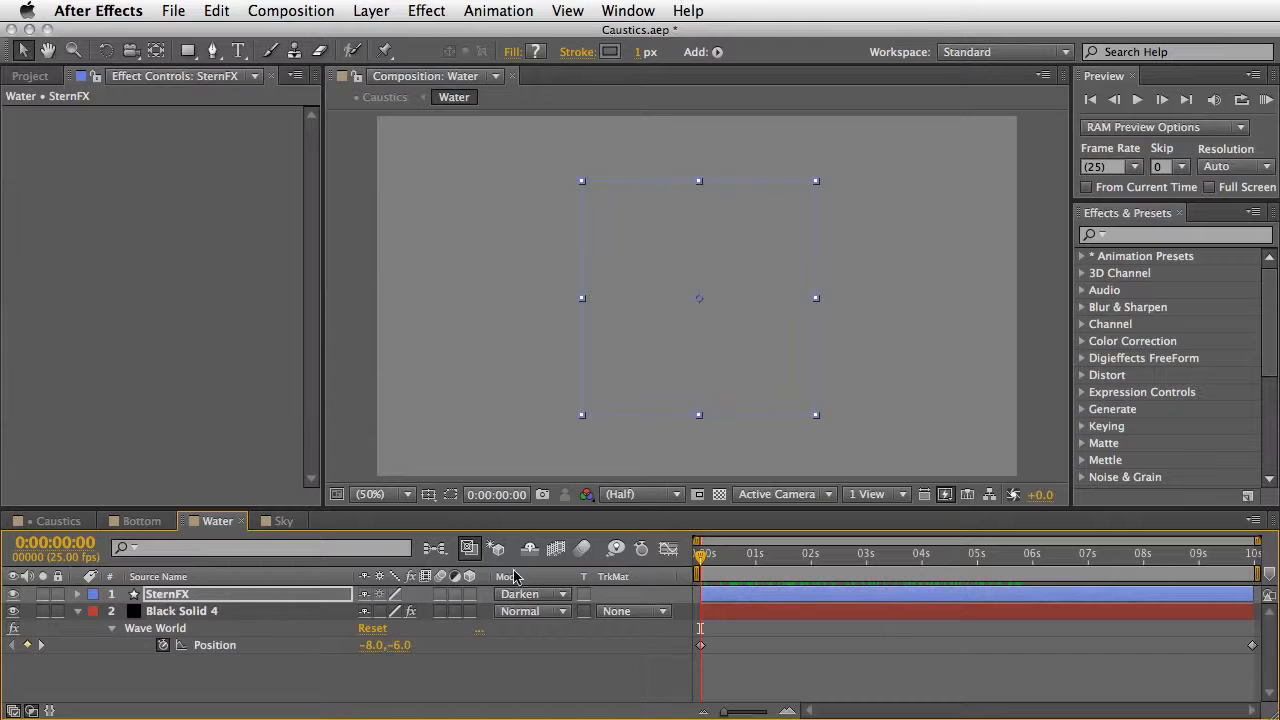
left_click(563, 599)
left_click(620, 205)
left_click(640, 683)
key("KP_0")
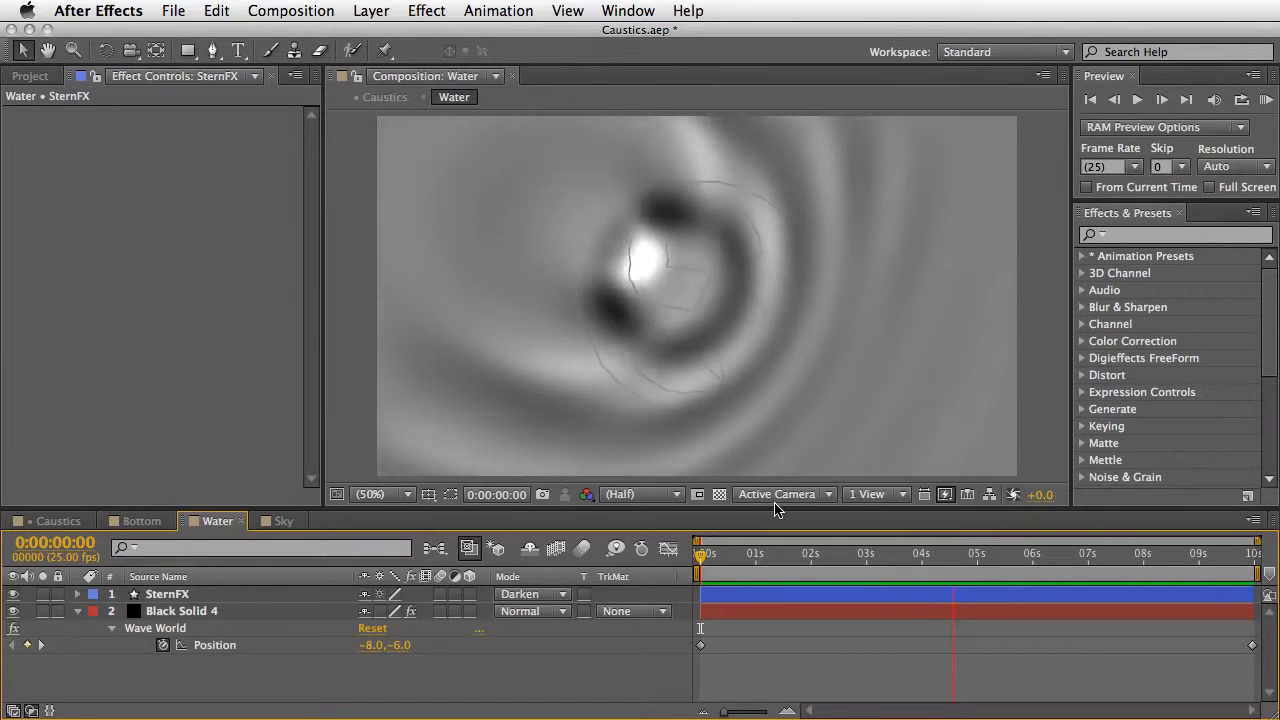
Step: Scrub through the Water animation, then examine the logo ripples in the Caustics composition up to 0:00:03:08
left_click(768, 556)
left_click_drag(768, 556, 990, 587)
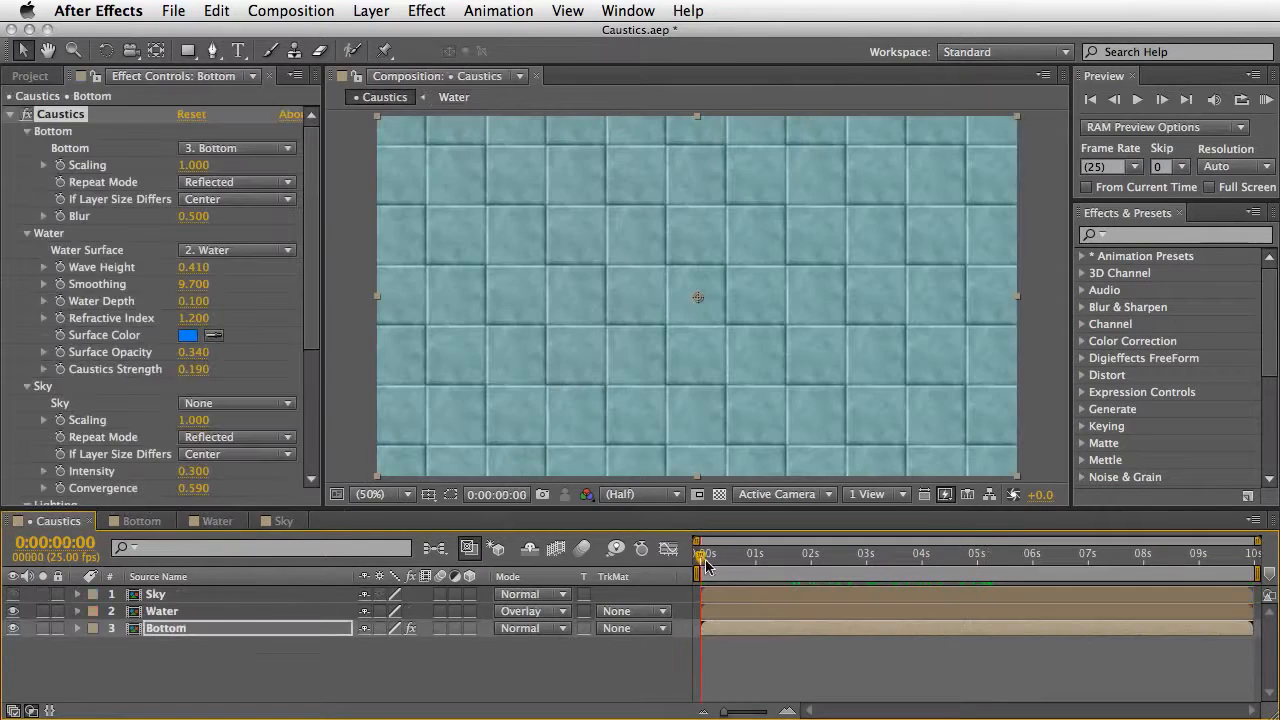
left_click_drag(705, 559, 888, 589)
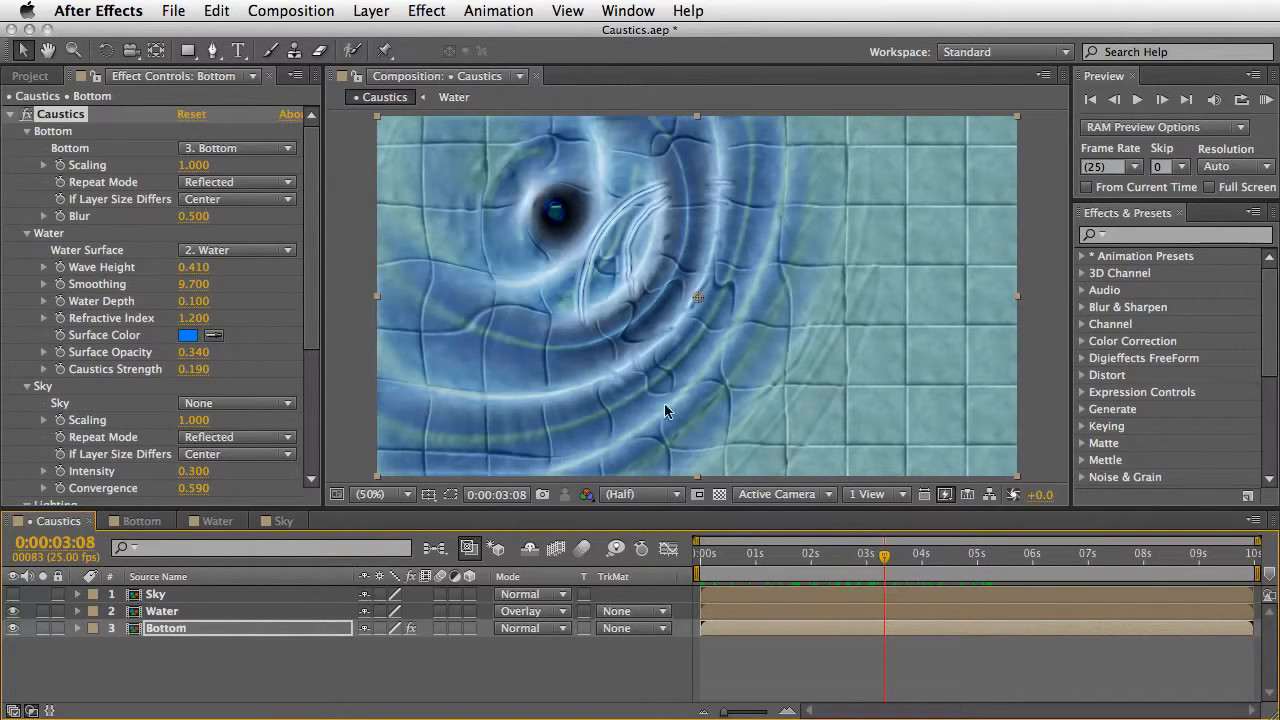
Step: Set Wave Height to 0.330, Smoothing to 6.300 and Caustics Strength to 0.000 on Bottom's Caustics effect, and check frame 0:00:04:20
left_click_drag(197, 272, 180, 267)
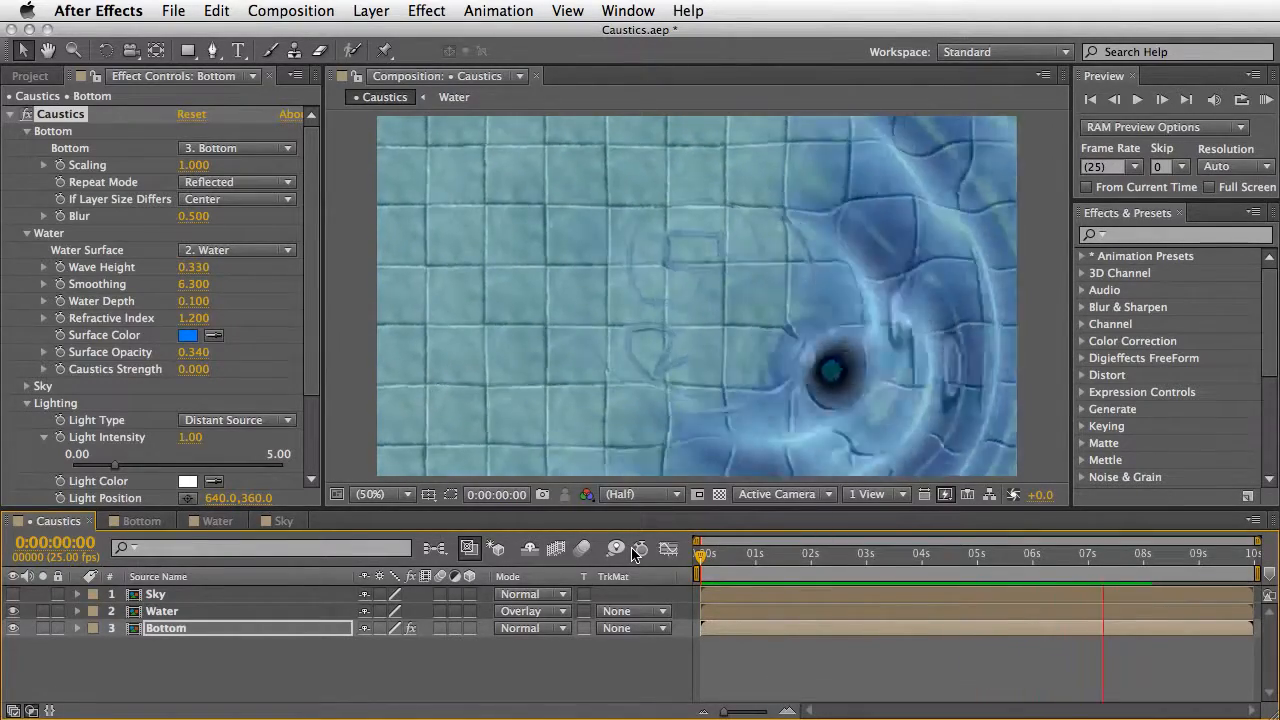
key("space")
left_click(966, 555)
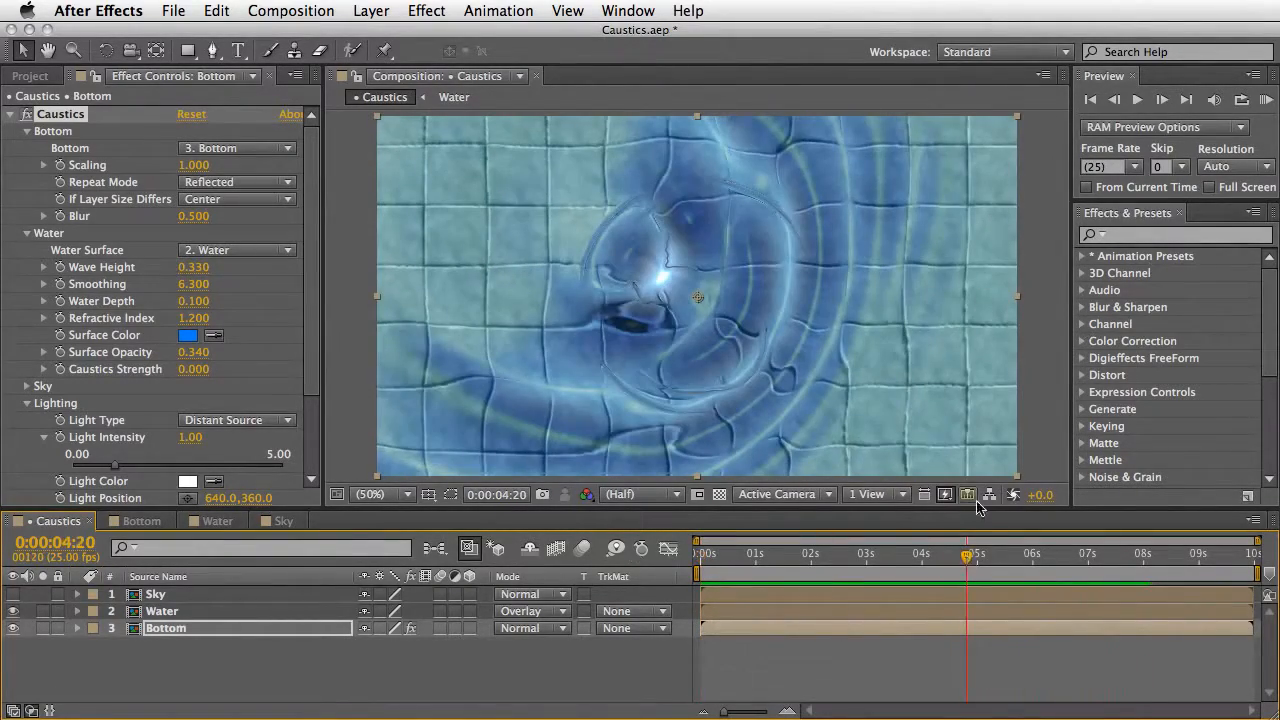
Step: Try a Point Source light with a different Light Intensity on the Caustics effect, and undo these changes
left_click(220, 420)
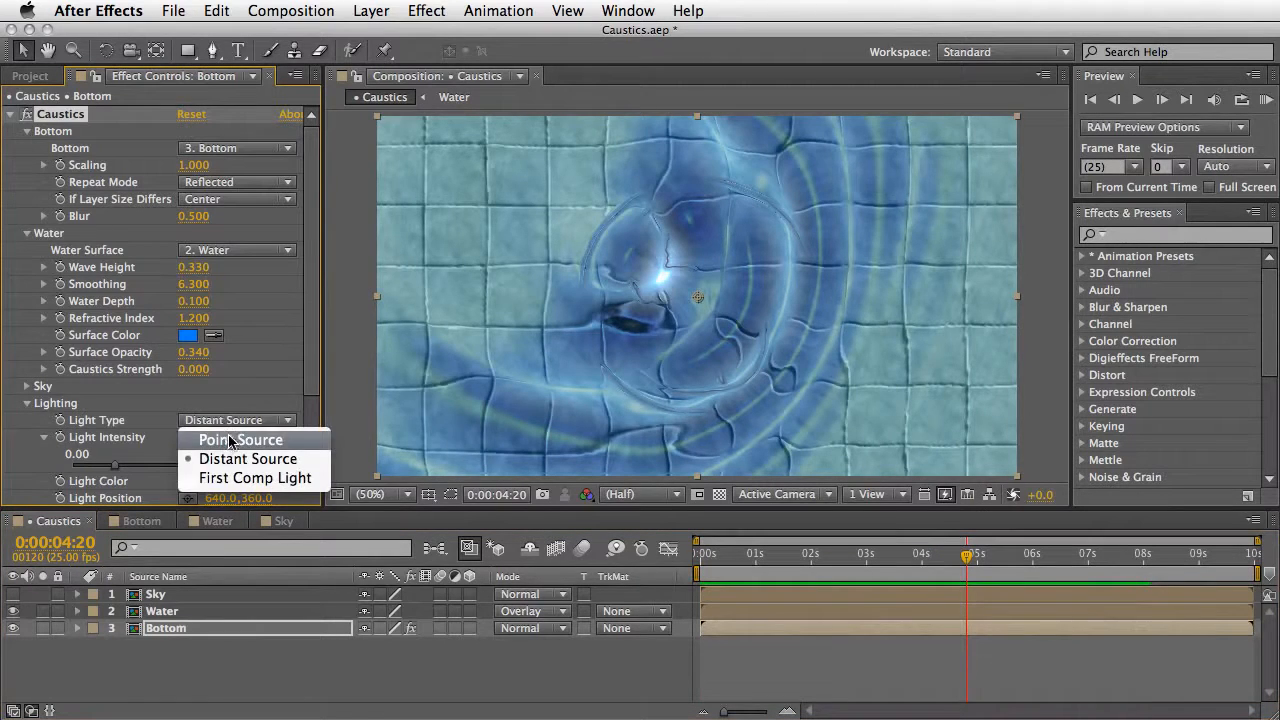
left_click(230, 437)
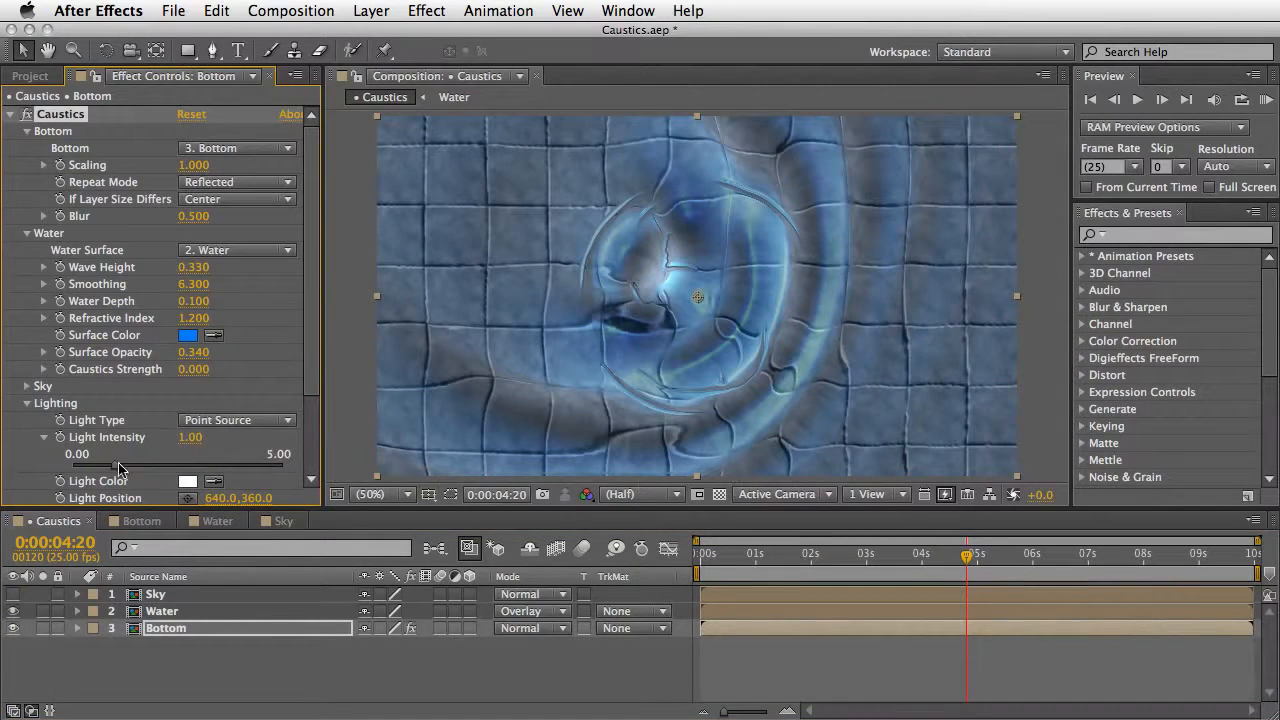
left_click_drag(130, 468, 73, 468)
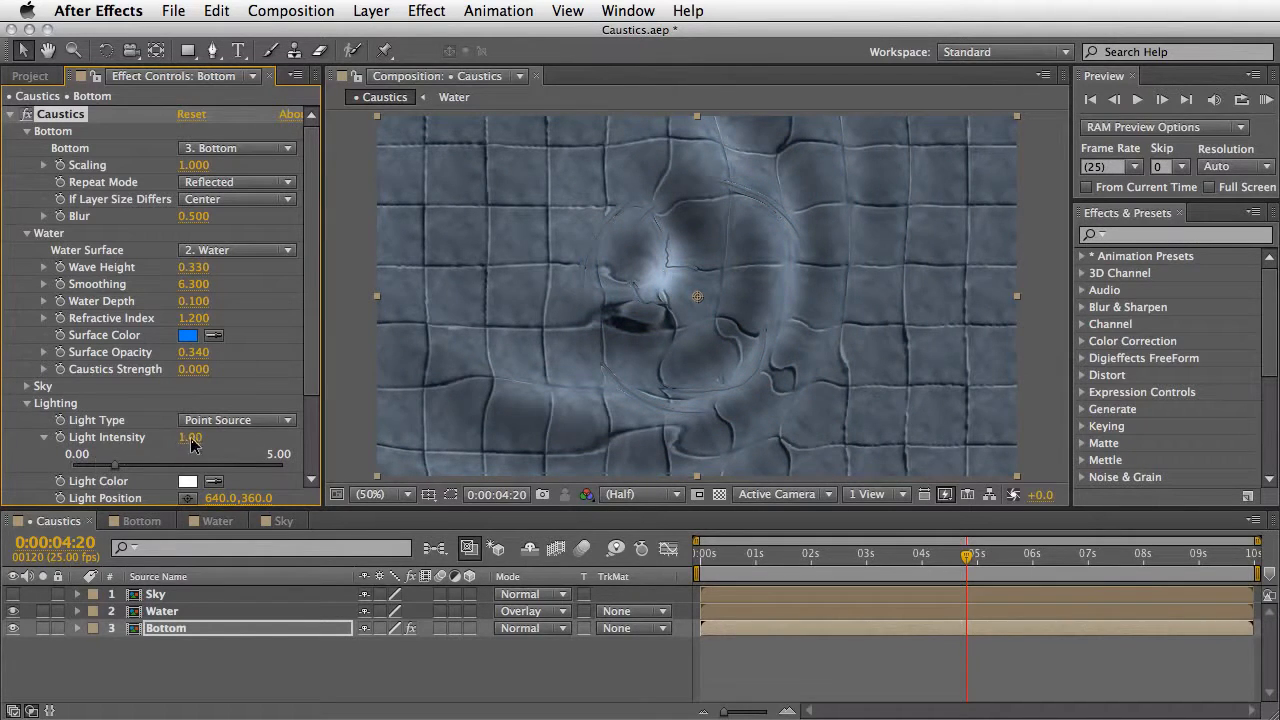
key("super+z")
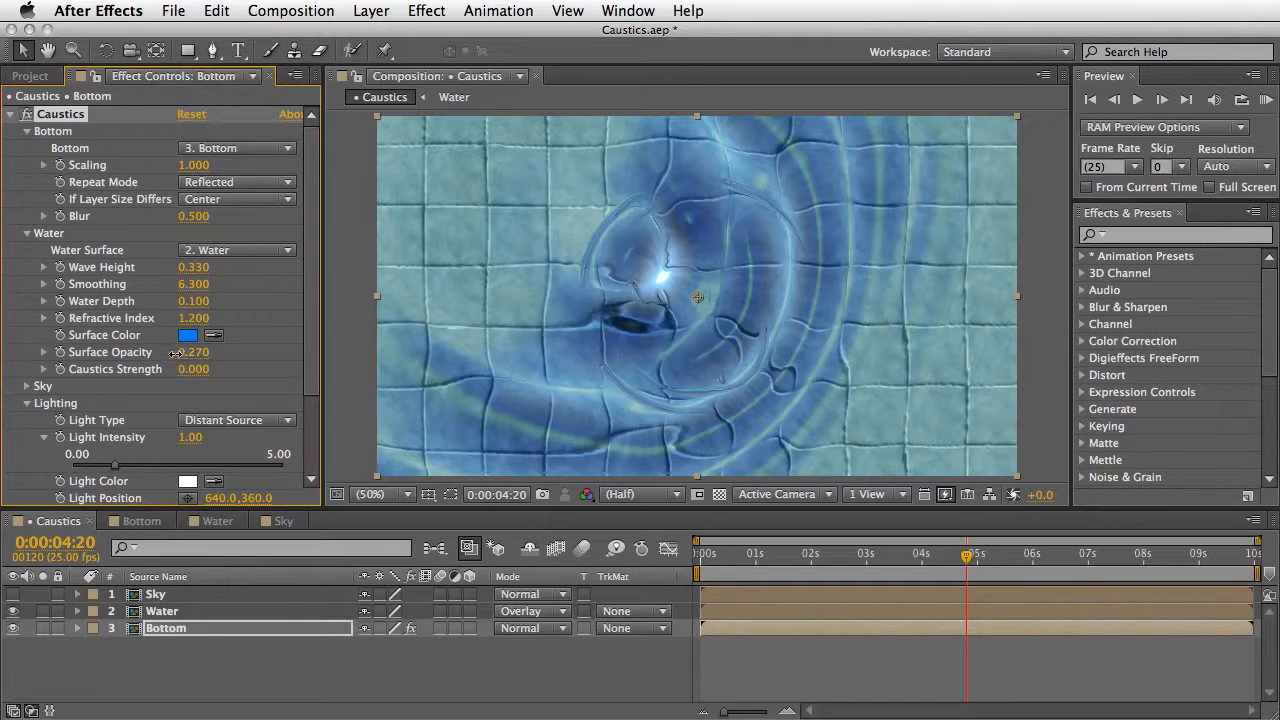
Step: Set the Caustics effect's Surface Opacity to 1.000 and Smoothing to 8.700, and preview the water from the first frame
left_click_drag(175, 354, 283, 344)
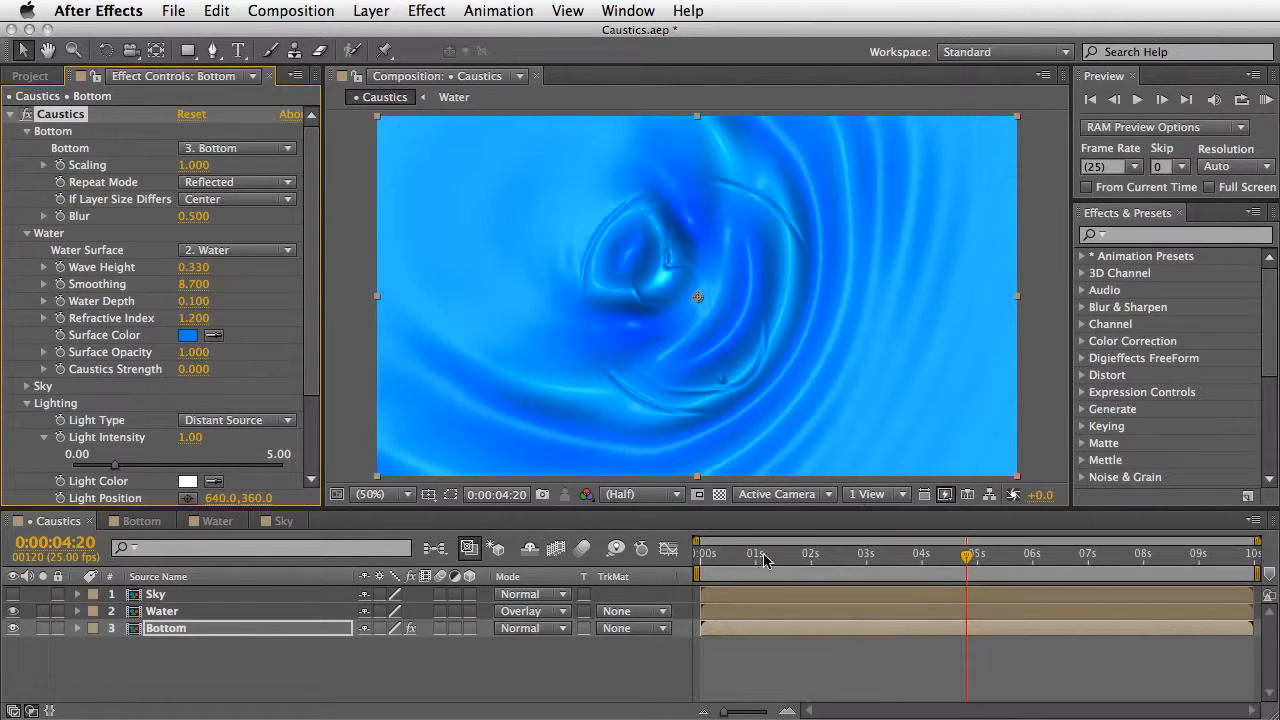
left_click_drag(709, 561, 684, 557)
key("KP_0")
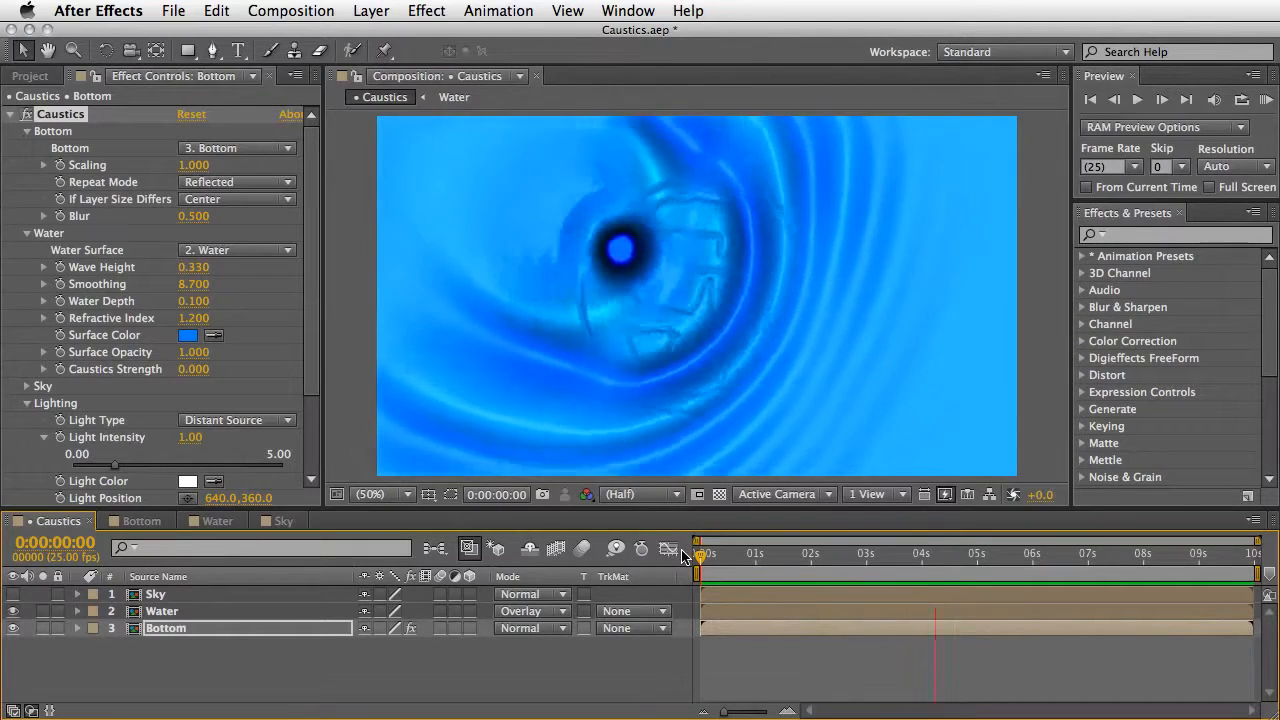
key("space")
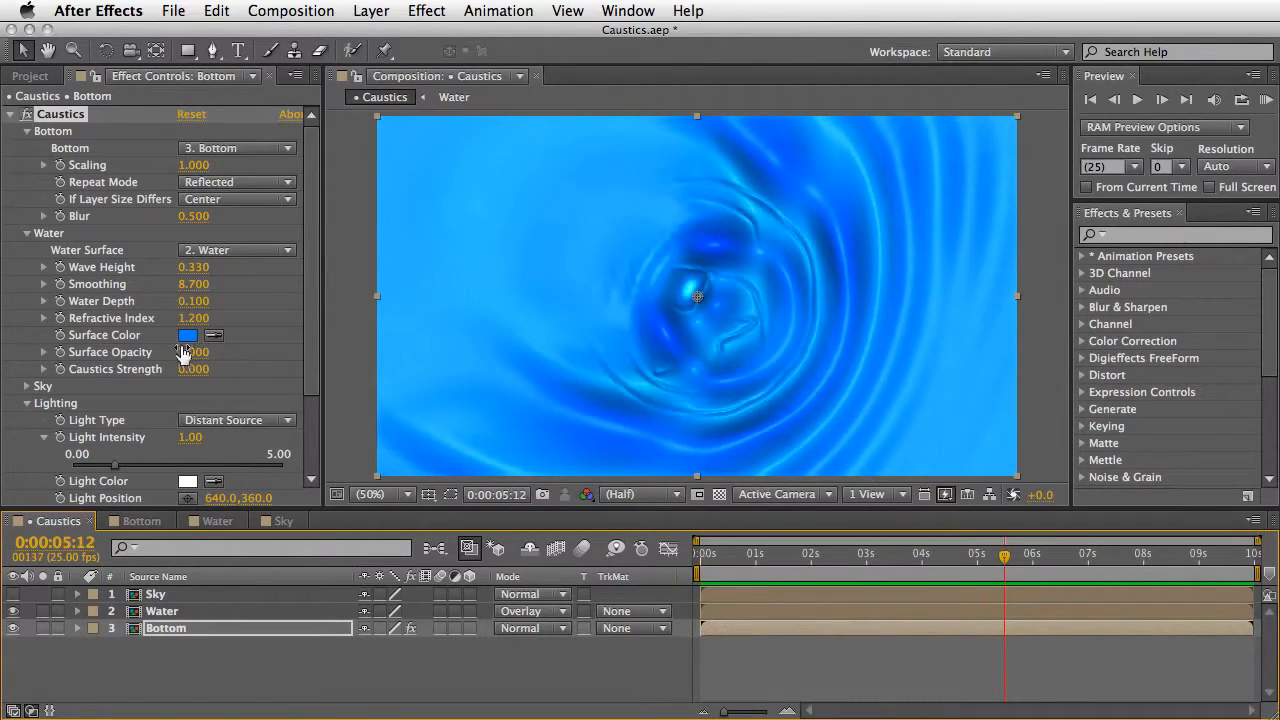
Step: Change the Caustics effect's Surface Color to the darker blue 265583
left_click(188, 335)
left_click_drag(510, 418, 515, 449)
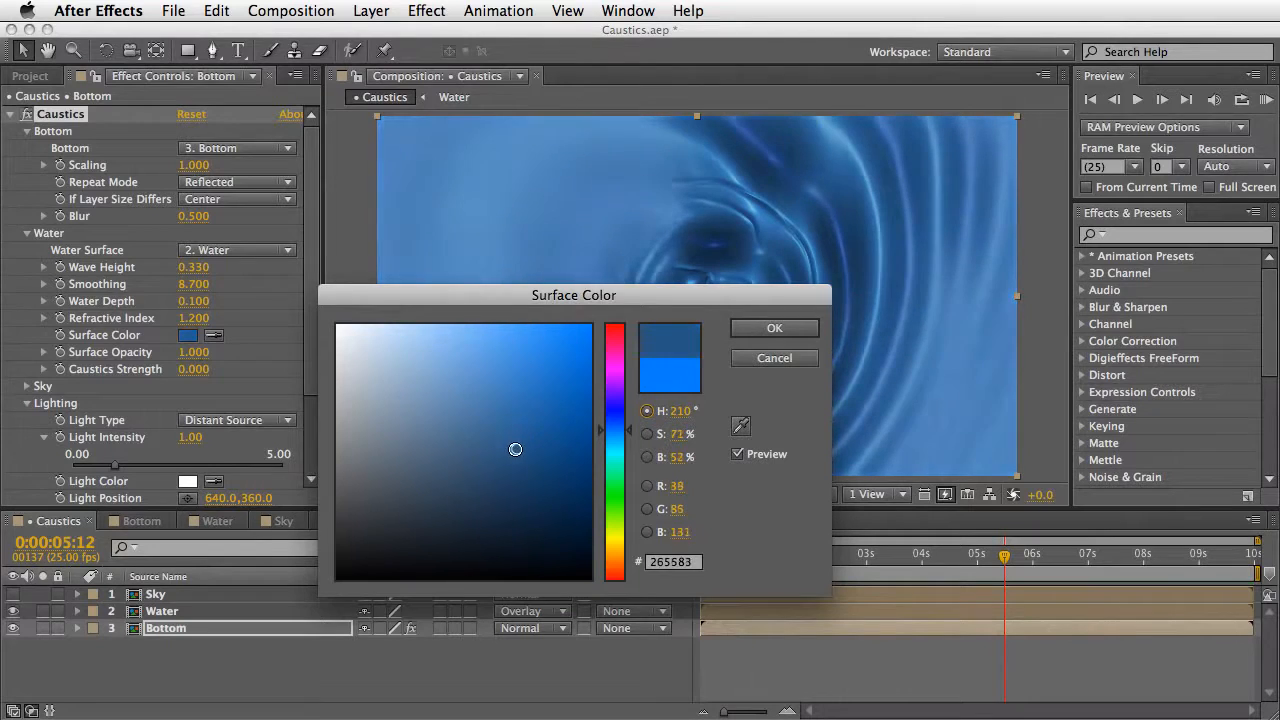
left_click(775, 329)
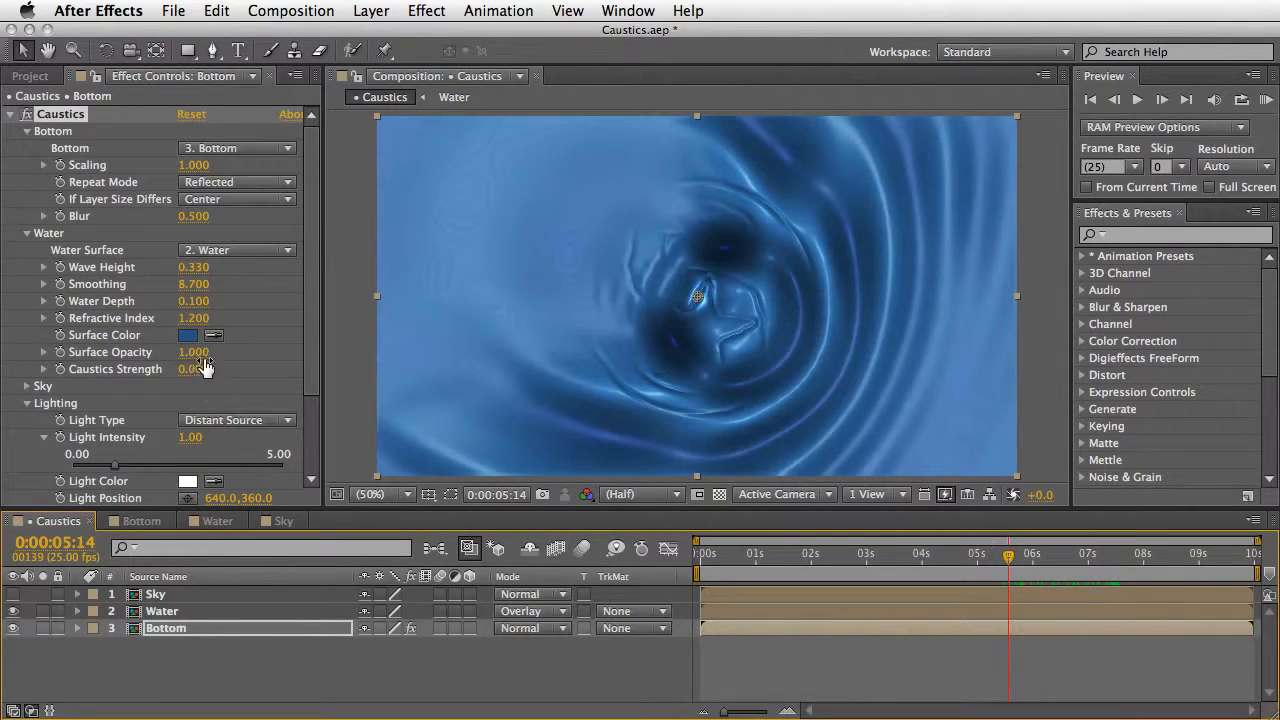
Step: Set the Caustics effect's Surface Opacity to 0.580 and scrub back to 0:00:04:11 to check the water
left_click(195, 352)
left_click_drag(212, 352, 178, 352)
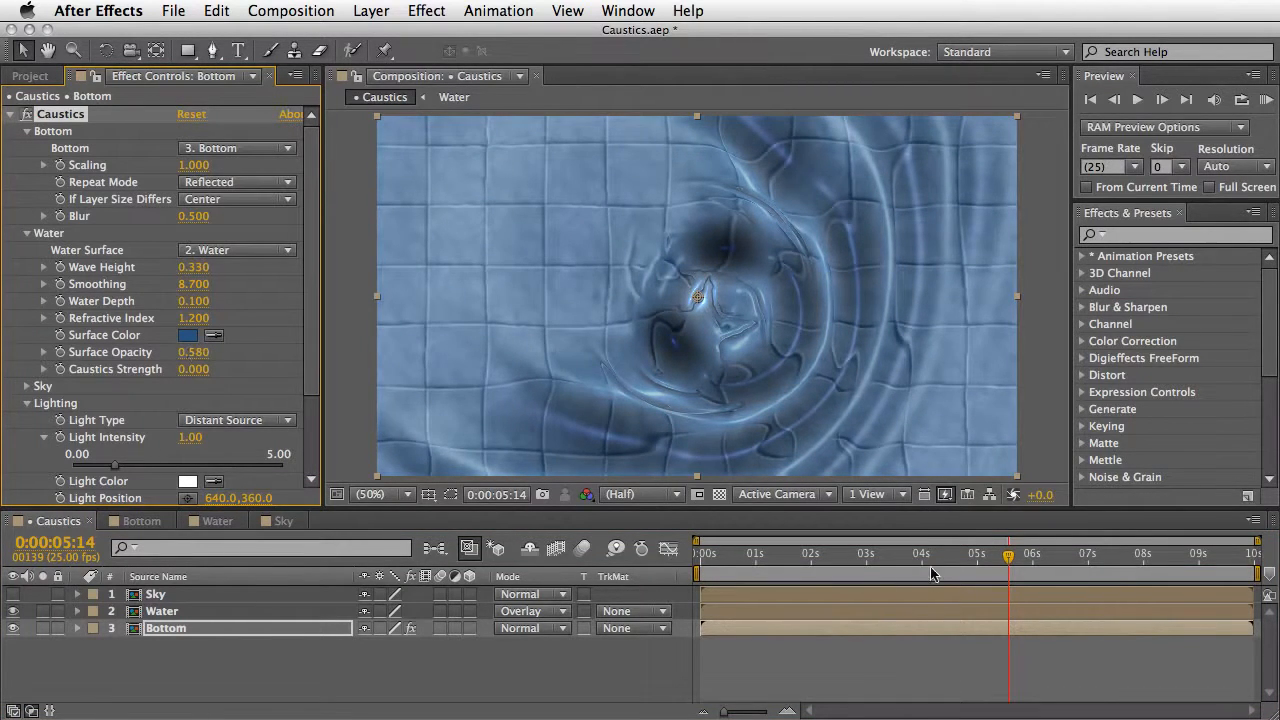
mouse_move(930, 573)
left_mouse_down()
mouse_move(891, 572)
mouse_move(1034, 571)
mouse_move(894, 572)
mouse_move(947, 560)
left_mouse_up()
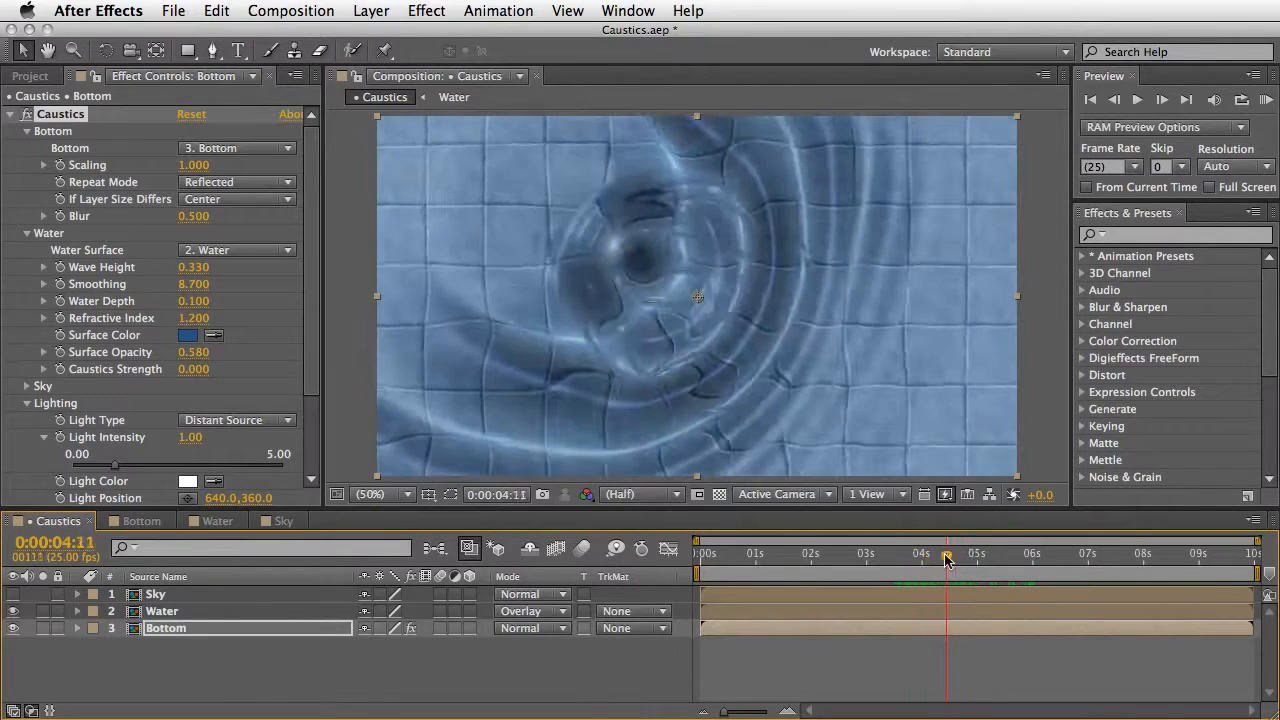
Step: In the Bottom composition, reveal the hidden shy SternFX layer, move it above Gray Doubts.jpg and make it visible
left_click(141, 521)
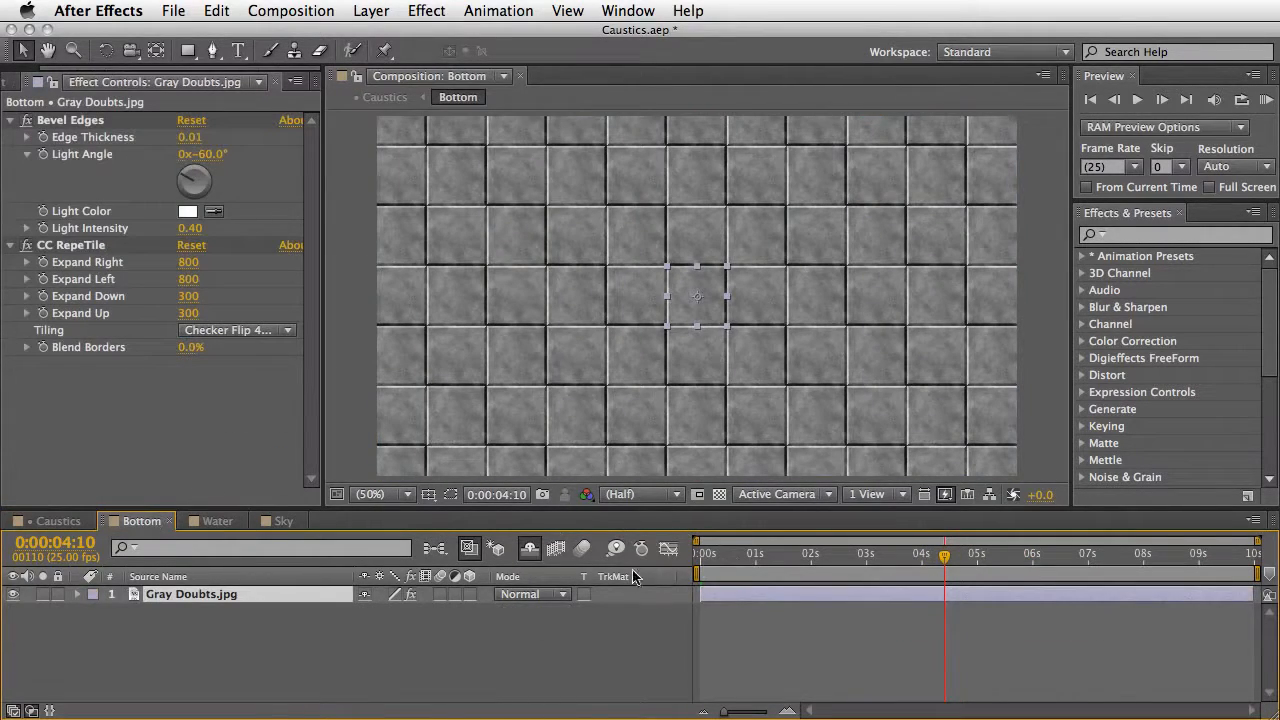
left_click(541, 541)
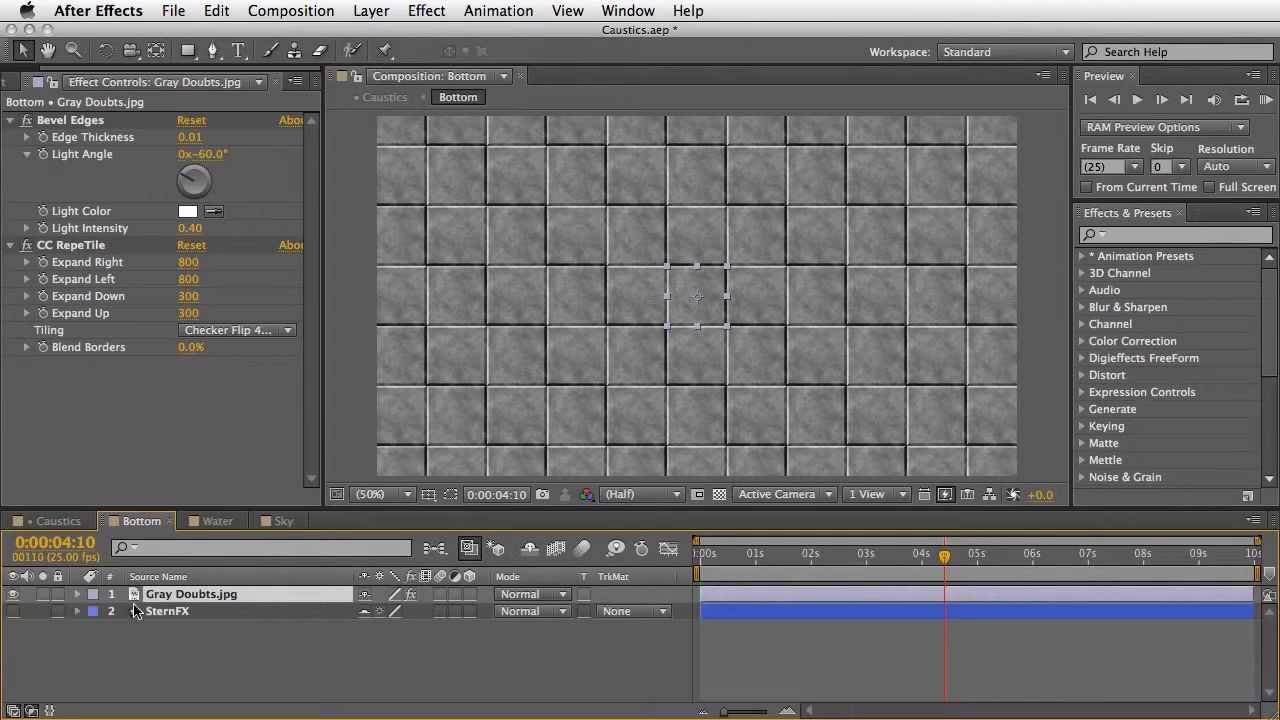
left_click_drag(137, 612, 150, 586)
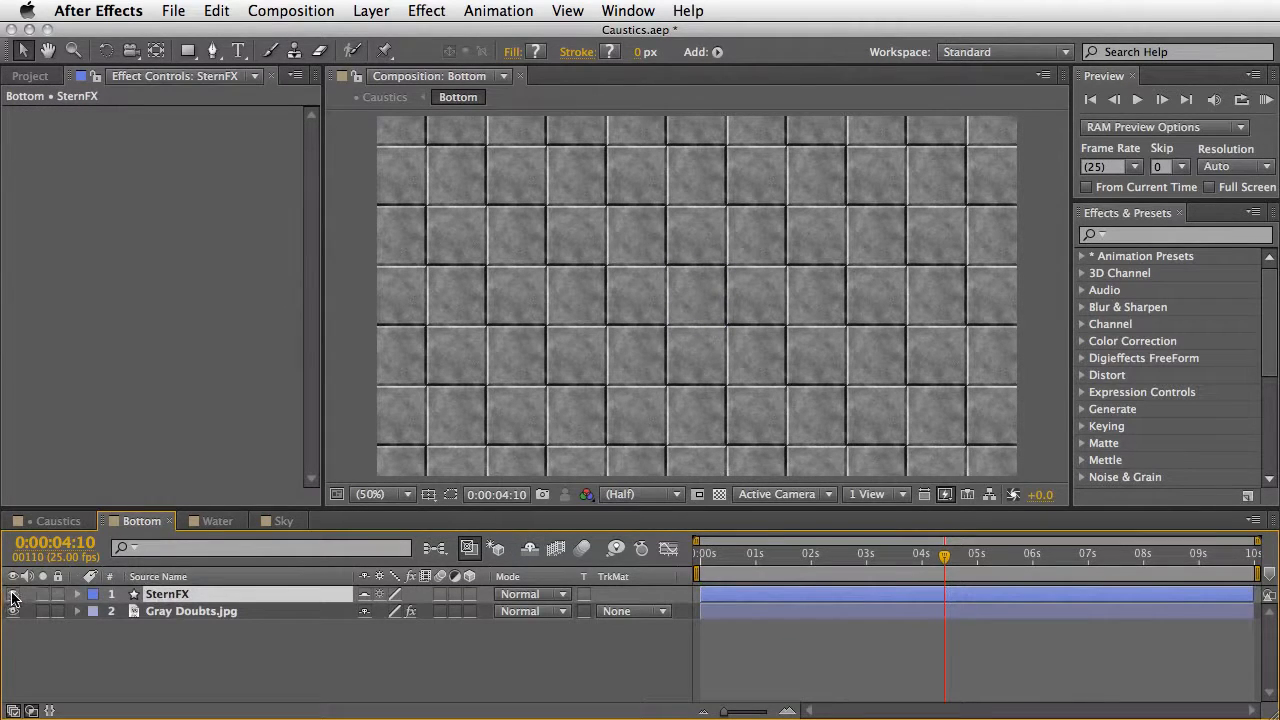
left_click(13, 594)
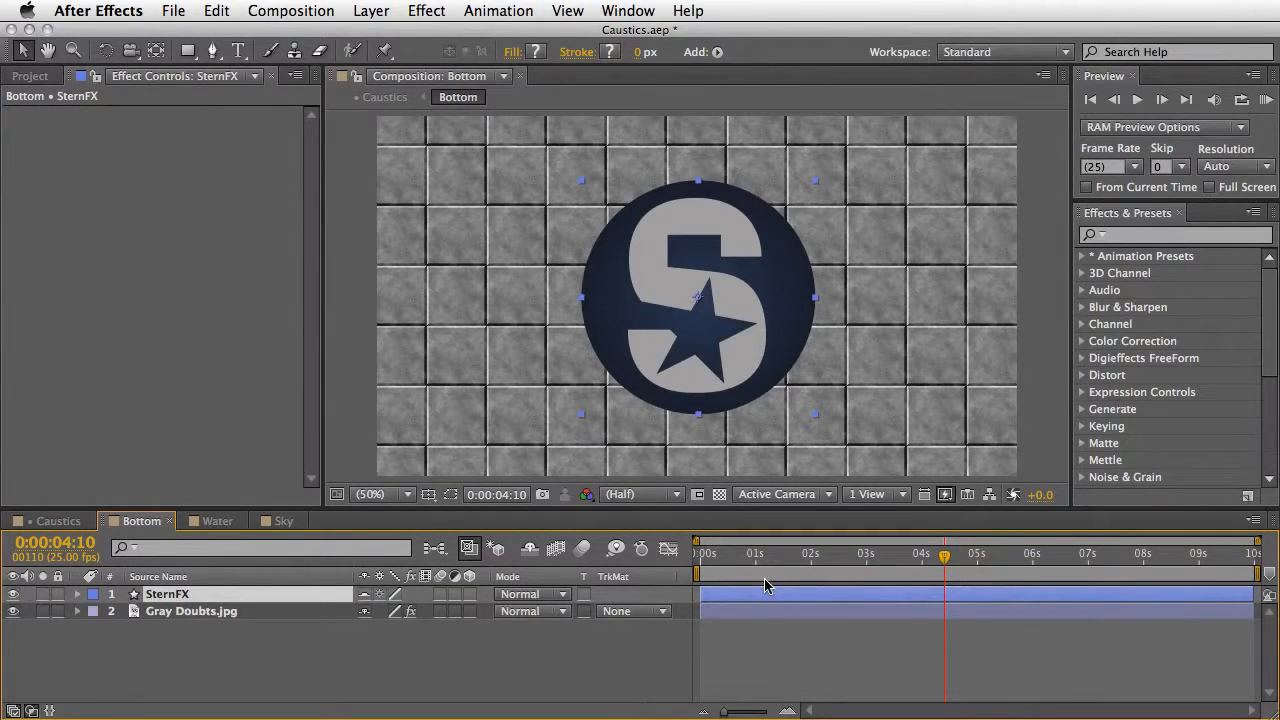
Step: At 0:00:03:00, set the SternFX layer's blend mode to Overlay and its Opacity to 50%
key("t")
left_click_drag(945, 568, 866, 560)
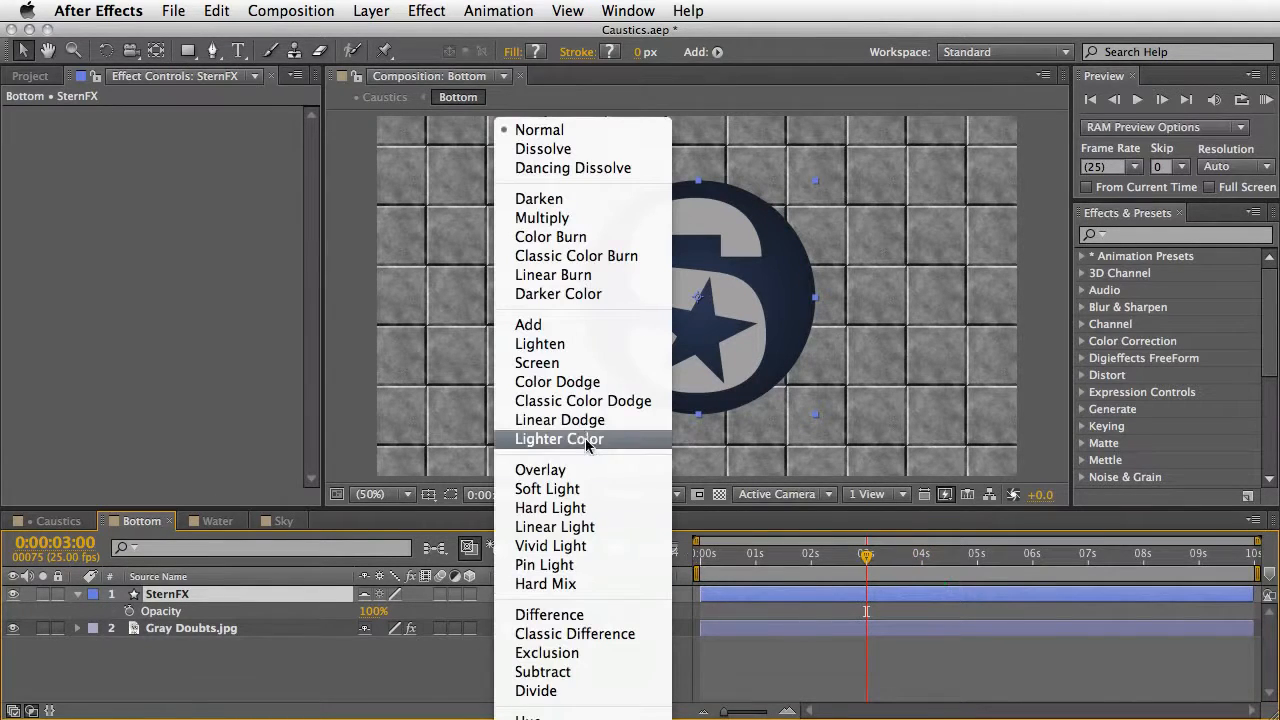
left_click(590, 470)
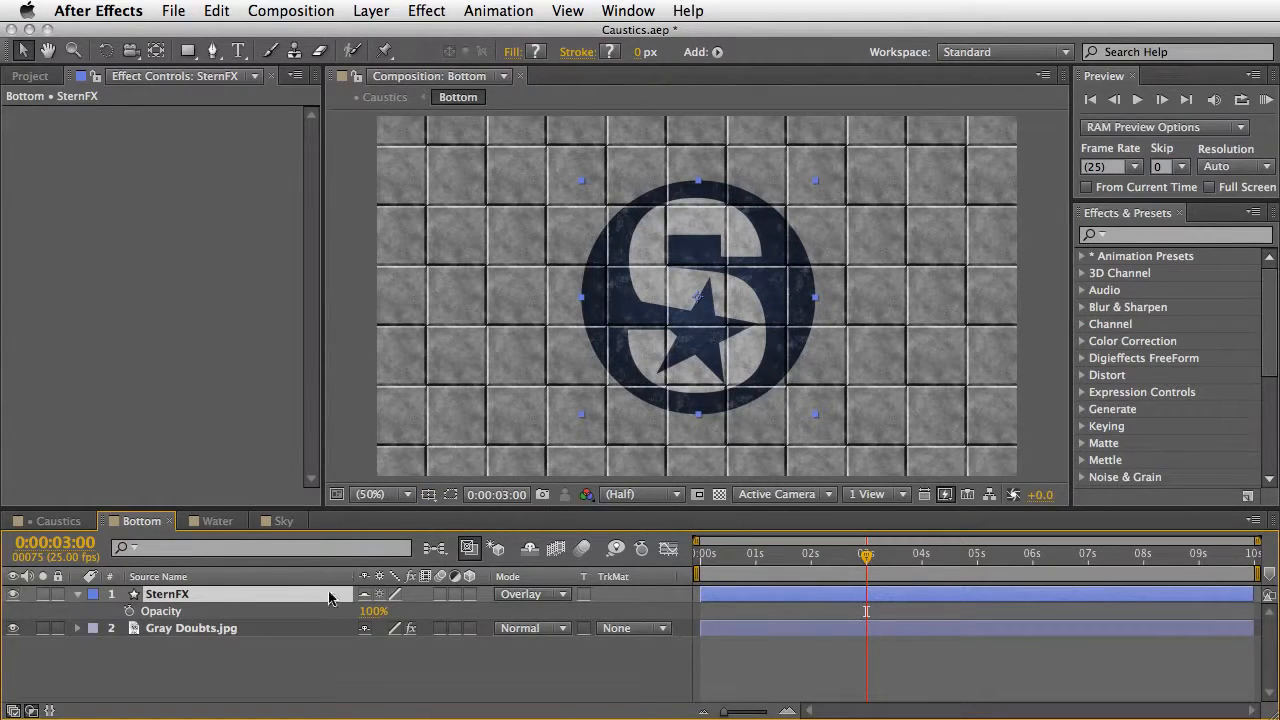
left_click(372, 611)
type("50")
key("Return")
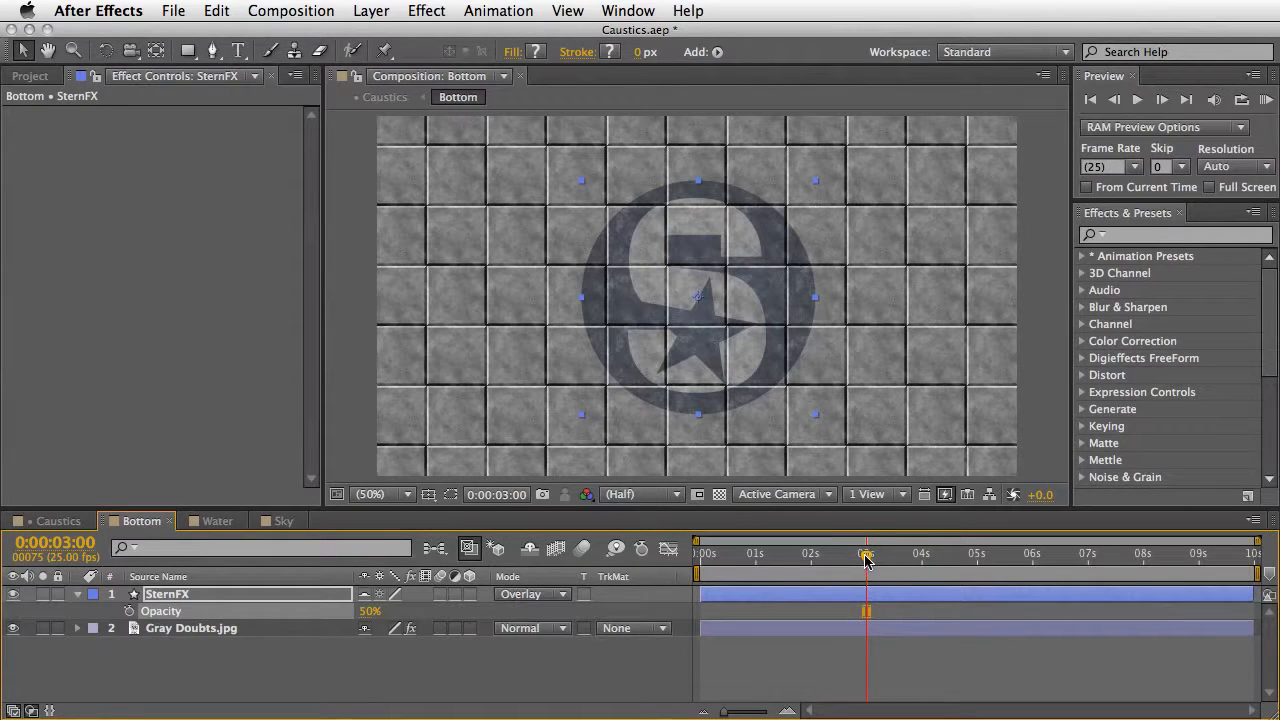
Step: Keyframe the SternFX layer's Opacity to fade in from 0% at 0:00:02:00 to 50% at 0:00:03:13
left_click_drag(864, 556, 811, 558)
left_click(129, 611)
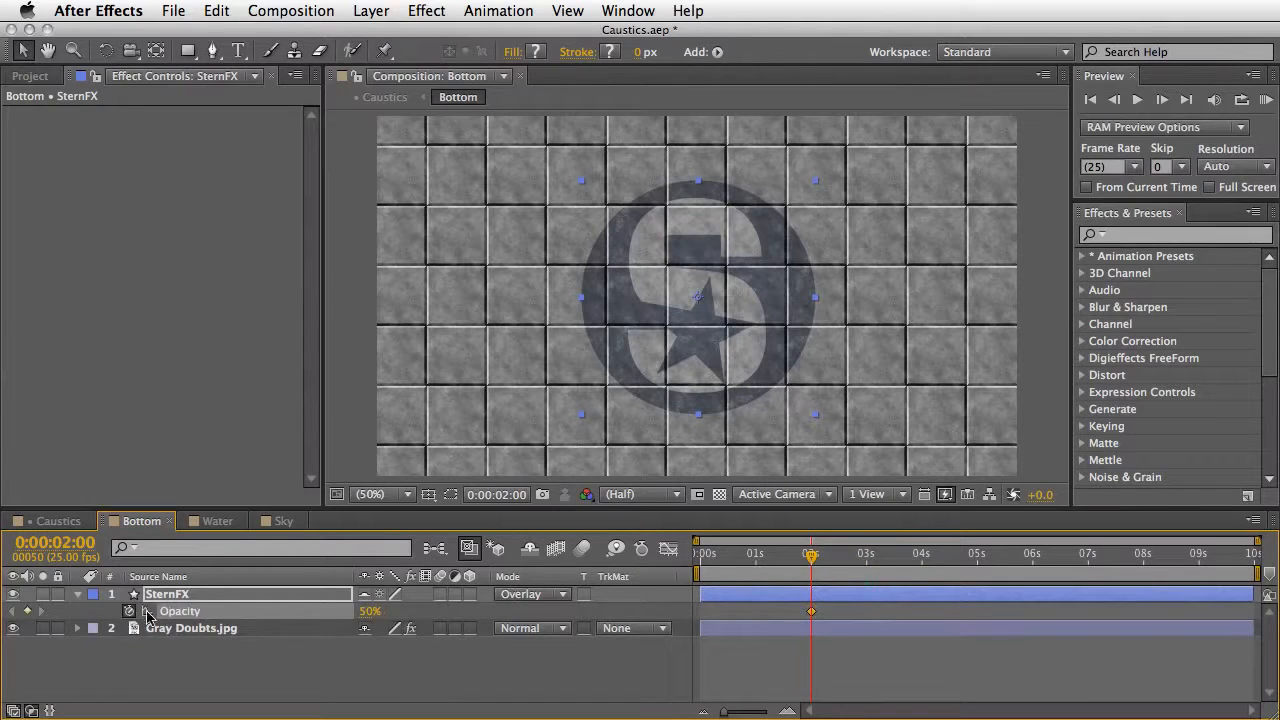
left_click_drag(366, 611, 238, 612)
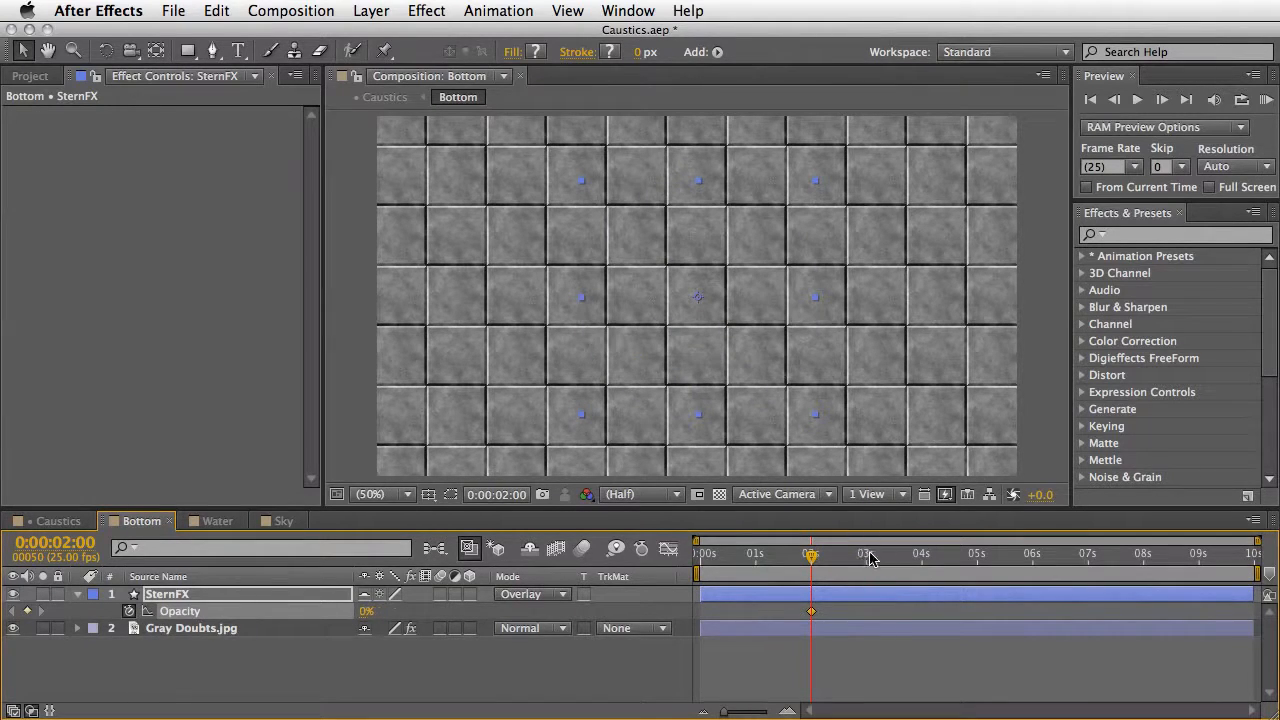
left_click_drag(870, 558, 895, 558)
left_click(365, 611)
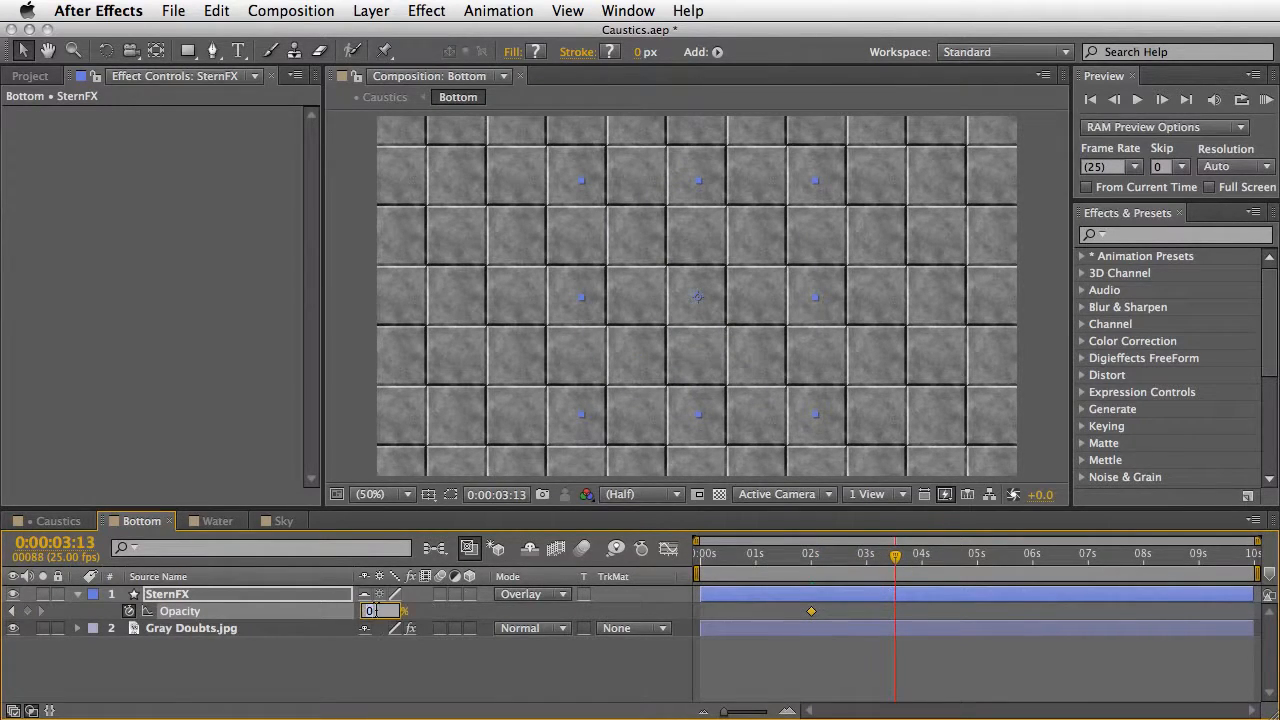
type("50")
key("Return")
Step: Add a 50% Opacity keyframe on SternFX at 0:00:05:11 and fade it out to 0% at 0:00:06:21
left_click_drag(897, 563, 1001, 560)
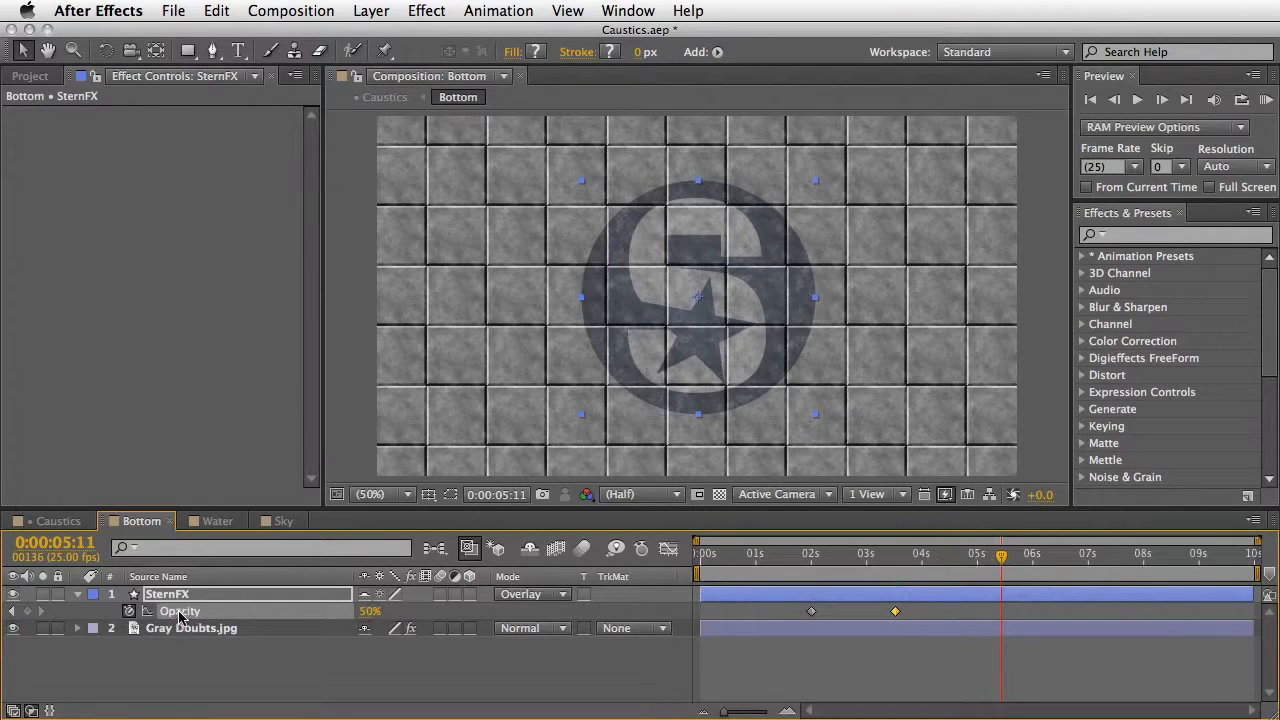
left_click(27, 611)
left_click_drag(1040, 570, 1079, 568)
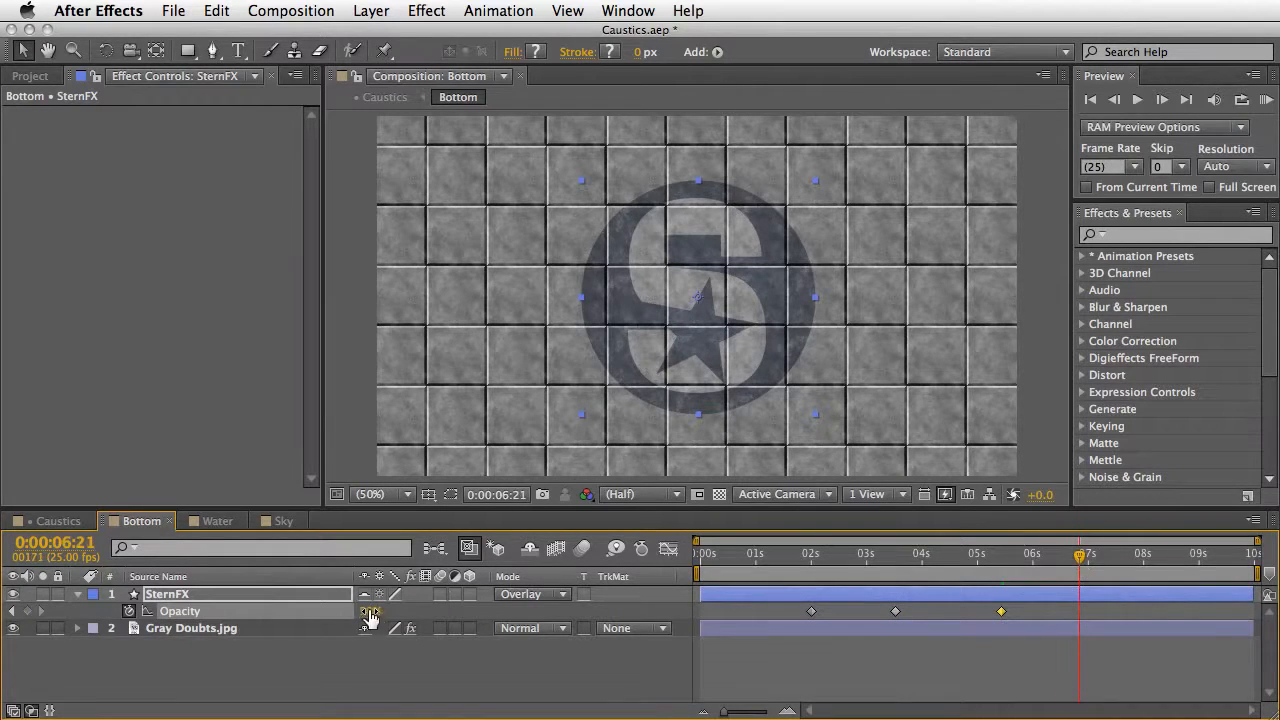
left_click_drag(369, 617, 291, 611)
Step: Check the Caustics composition at 0:00:03:13, and shift SternFX's Opacity keyframes in Bottom so the fade-in starts there and the fade-out at about 6 seconds
left_click(58, 521)
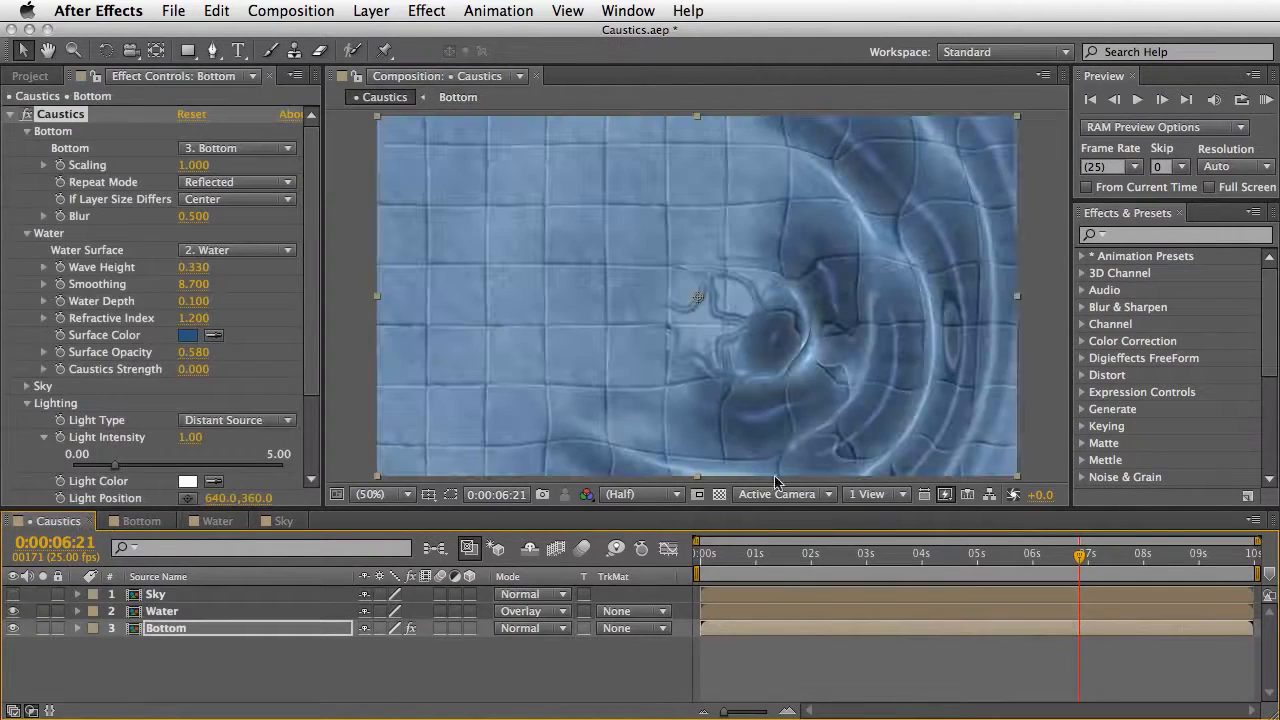
left_click_drag(1077, 556, 895, 537)
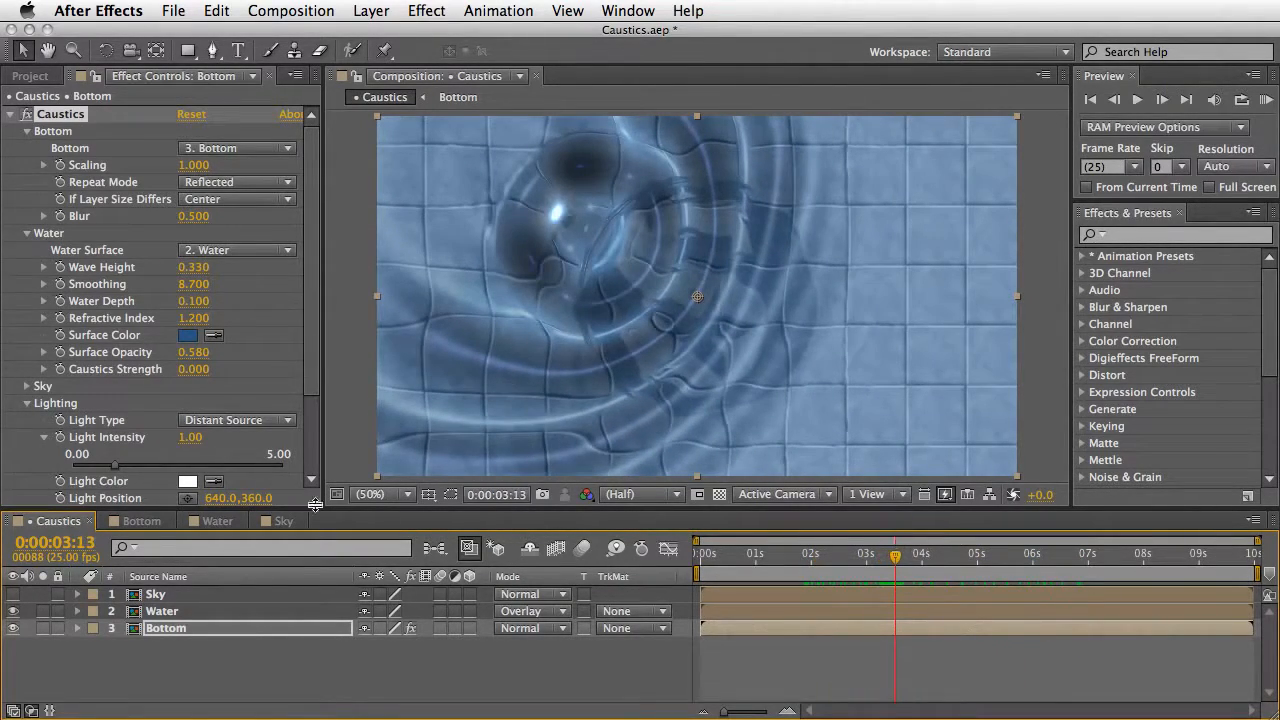
left_click(139, 521)
left_click(811, 611)
left_click(895, 611, "shift")
left_click_drag(895, 611, 951, 612)
left_click_drag(866, 611, 1041, 611)
left_click_drag(942, 611, 953, 611)
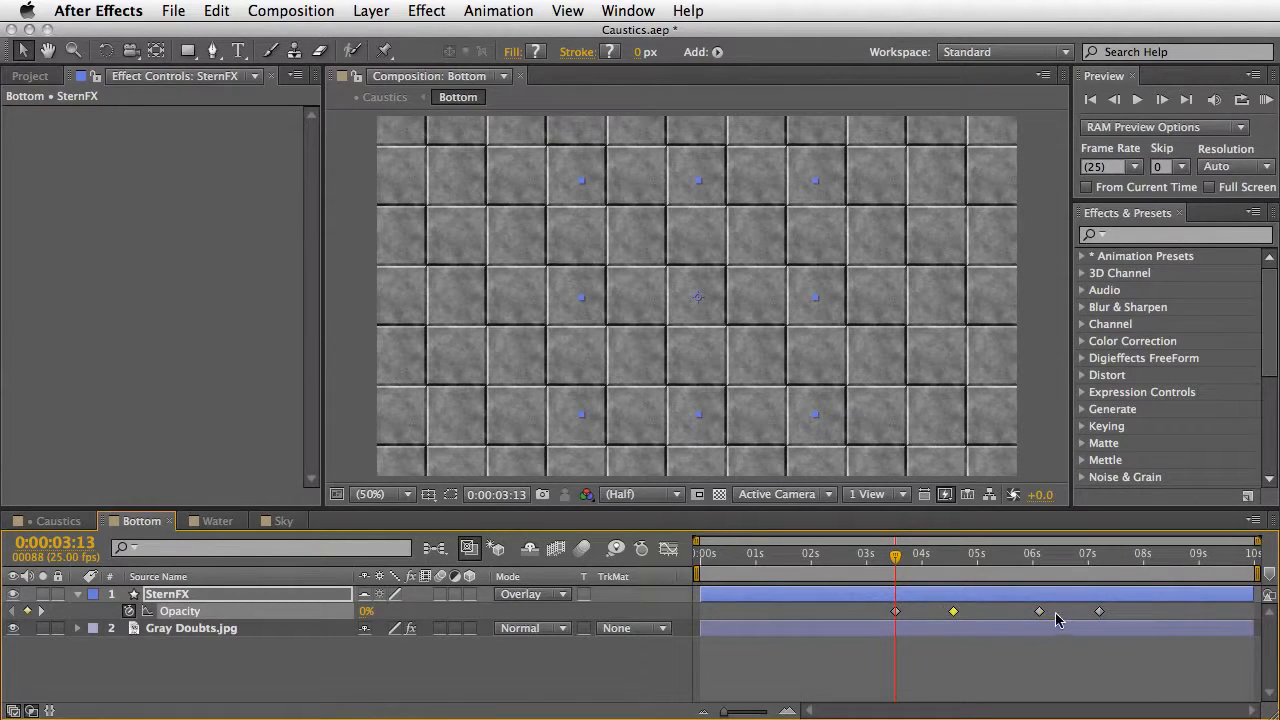
left_click_drag(1039, 611, 1032, 611)
Step: Preview the Caustics composition from the start to check the retimed logo fade under the water
left_click(58, 521)
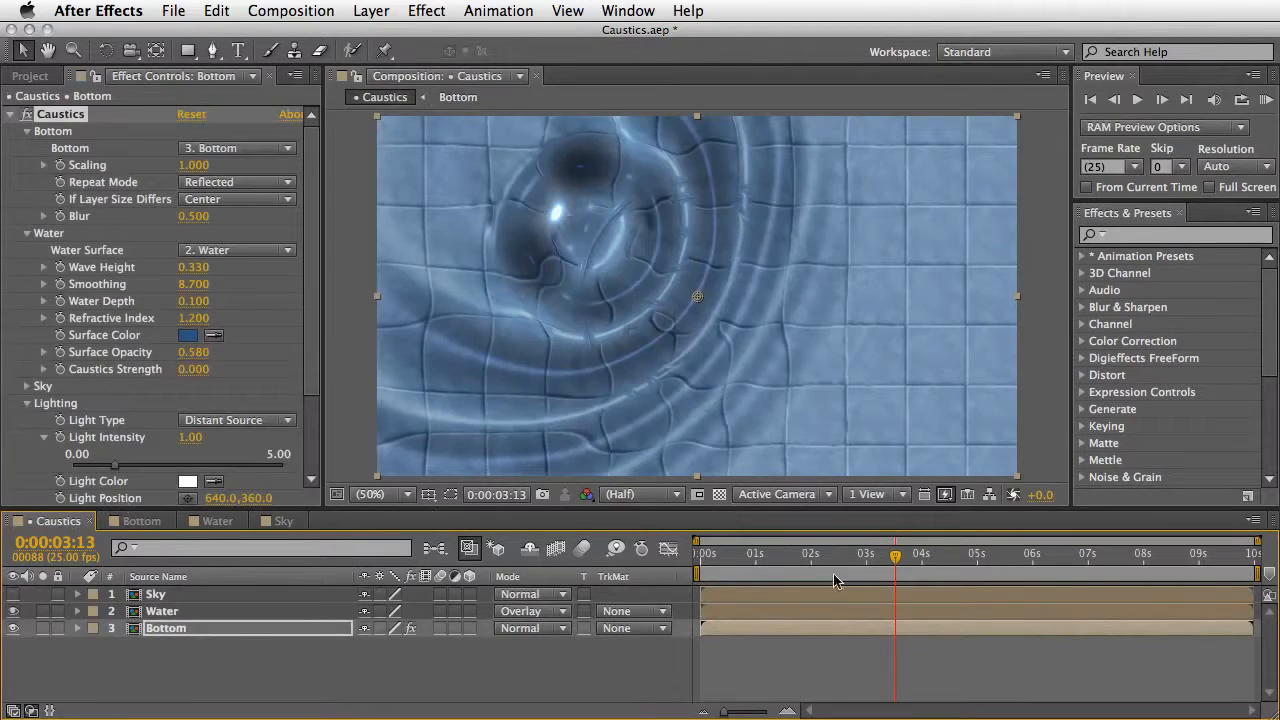
left_click_drag(897, 556, 640, 550)
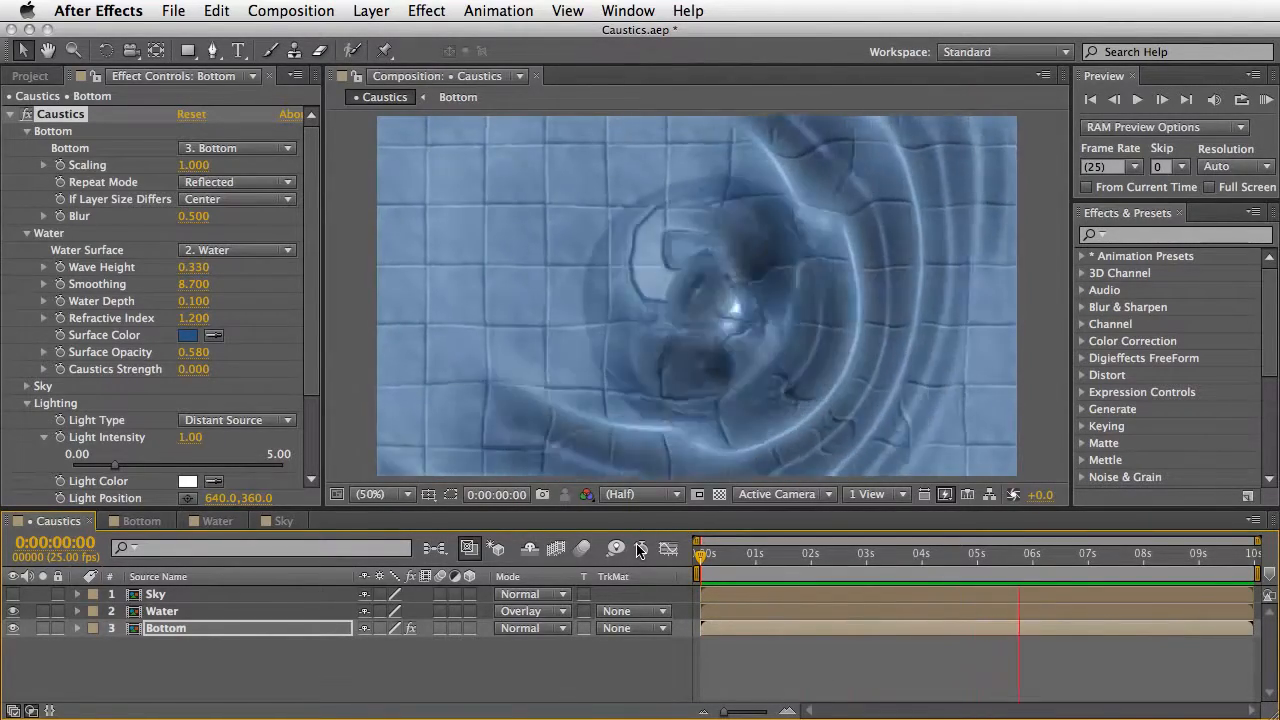
key("space")
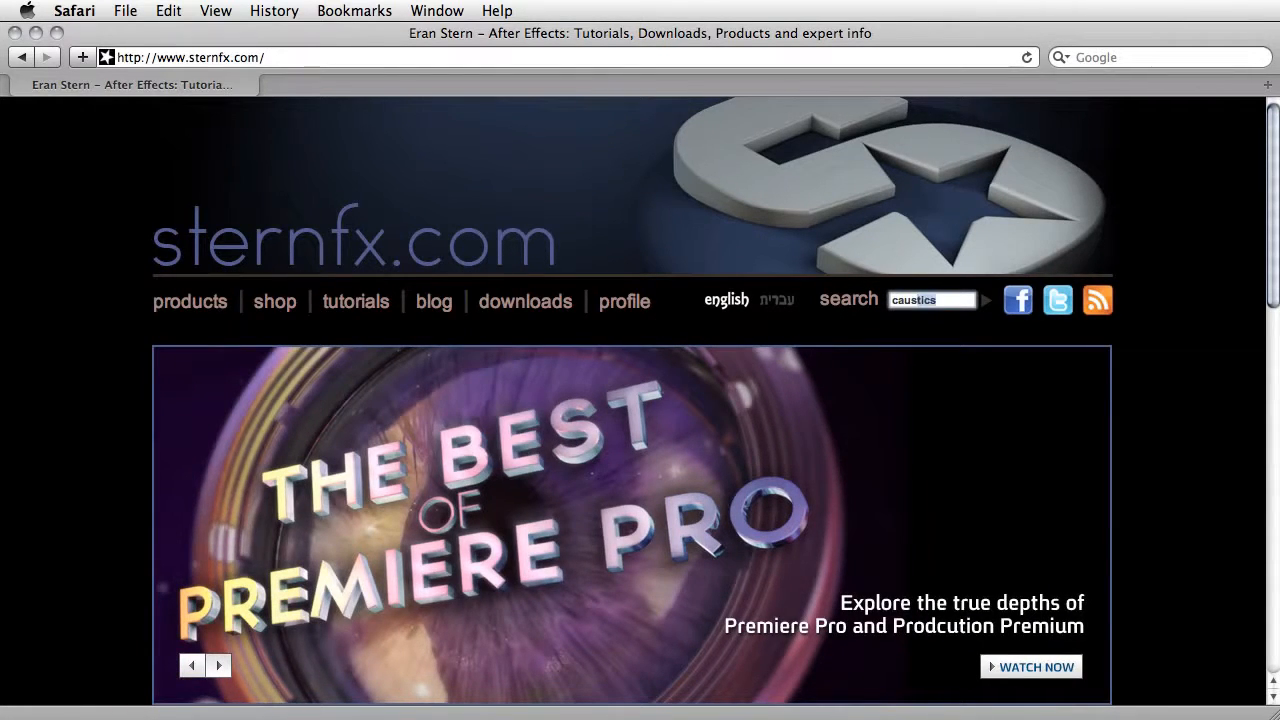
Step: In Safari, search sternfx.com for caustics, browse the results and view the Motion Design with After Effects product page
key("Return")
left_click_drag(1272, 184, 1270, 312)
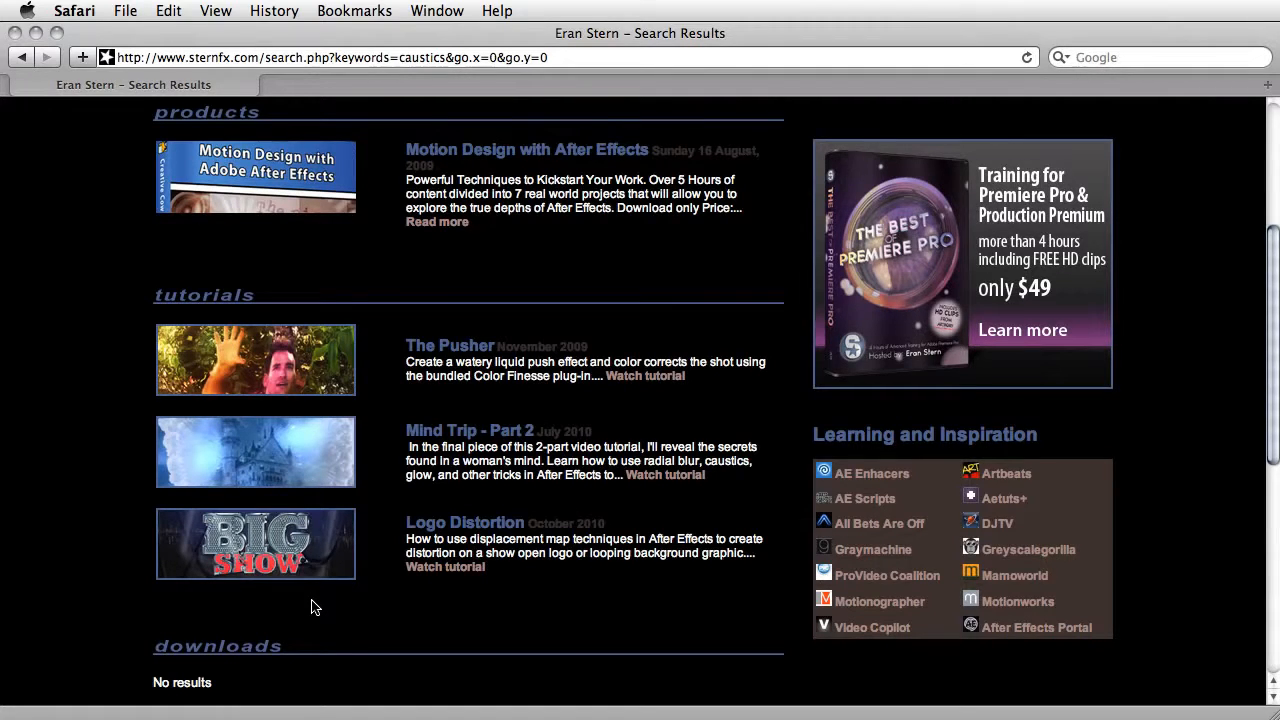
left_click(278, 182)
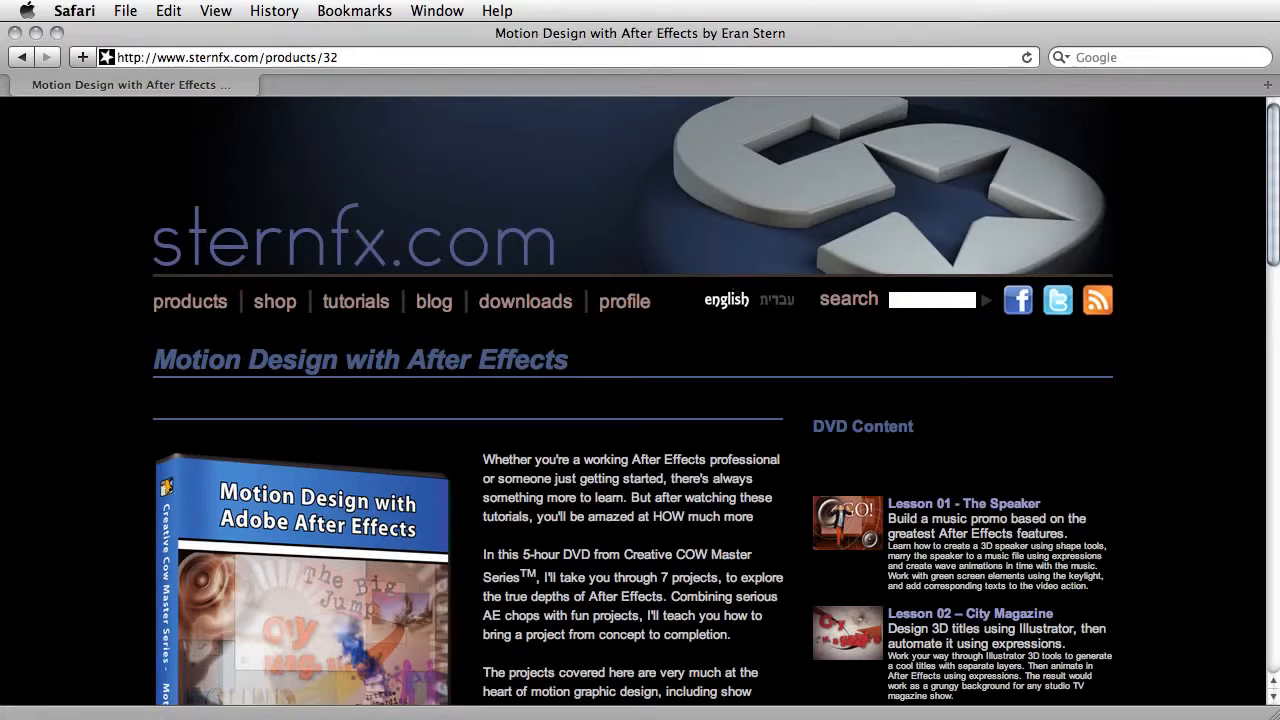
left_click_drag(1272, 158, 1243, 322)
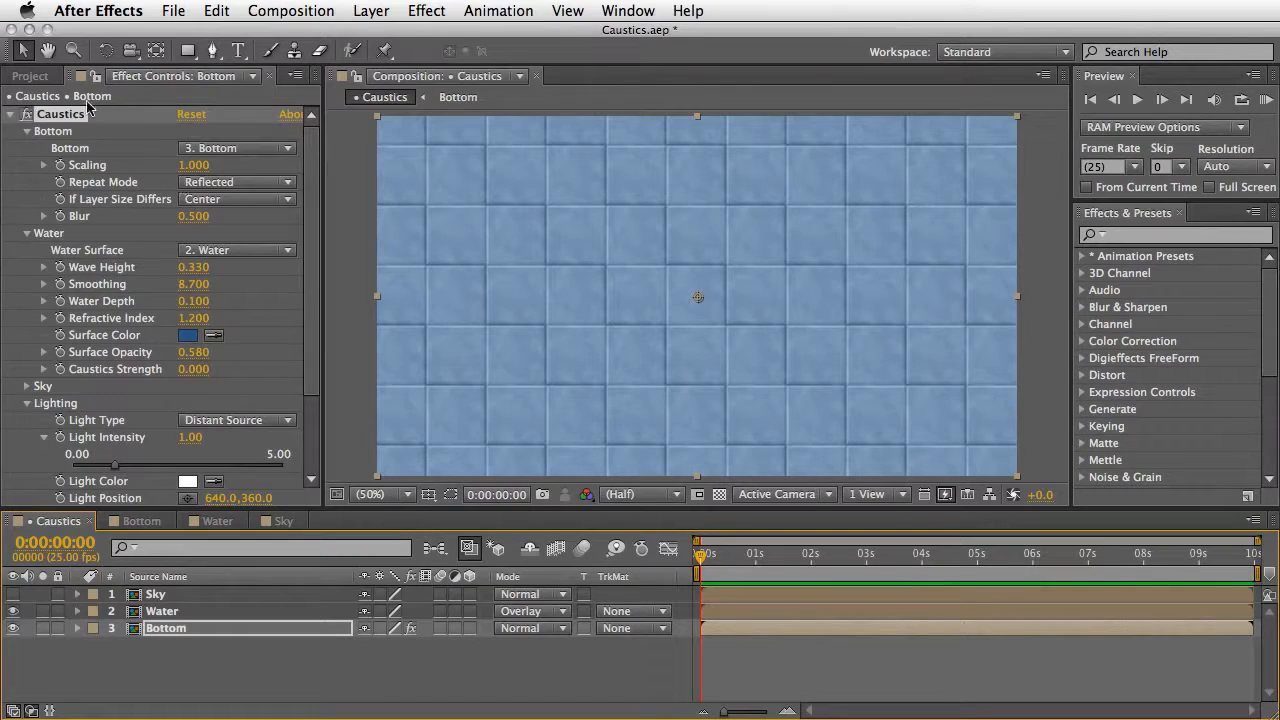
Step: In After Effects, open the Liquid Logo composition from the Liquid Logo from MDAE folder inside Source Files
left_click(32, 76)
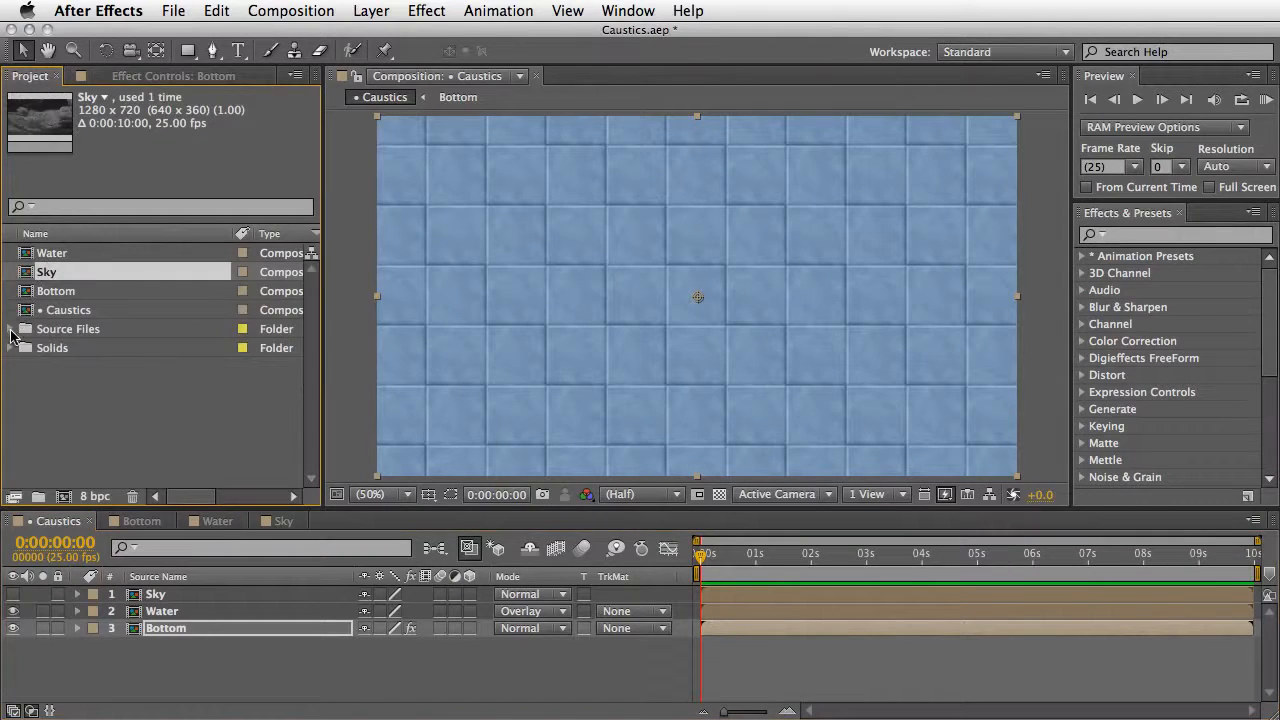
left_click(12, 330)
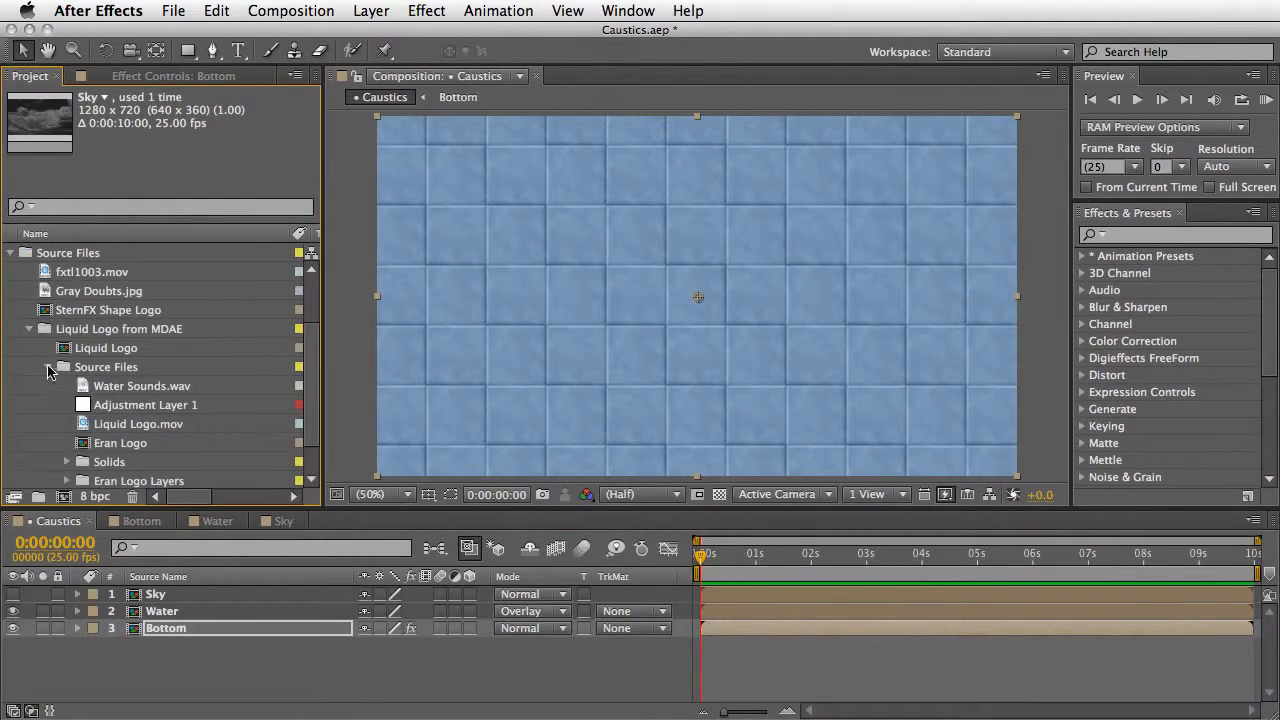
double_click(108, 424)
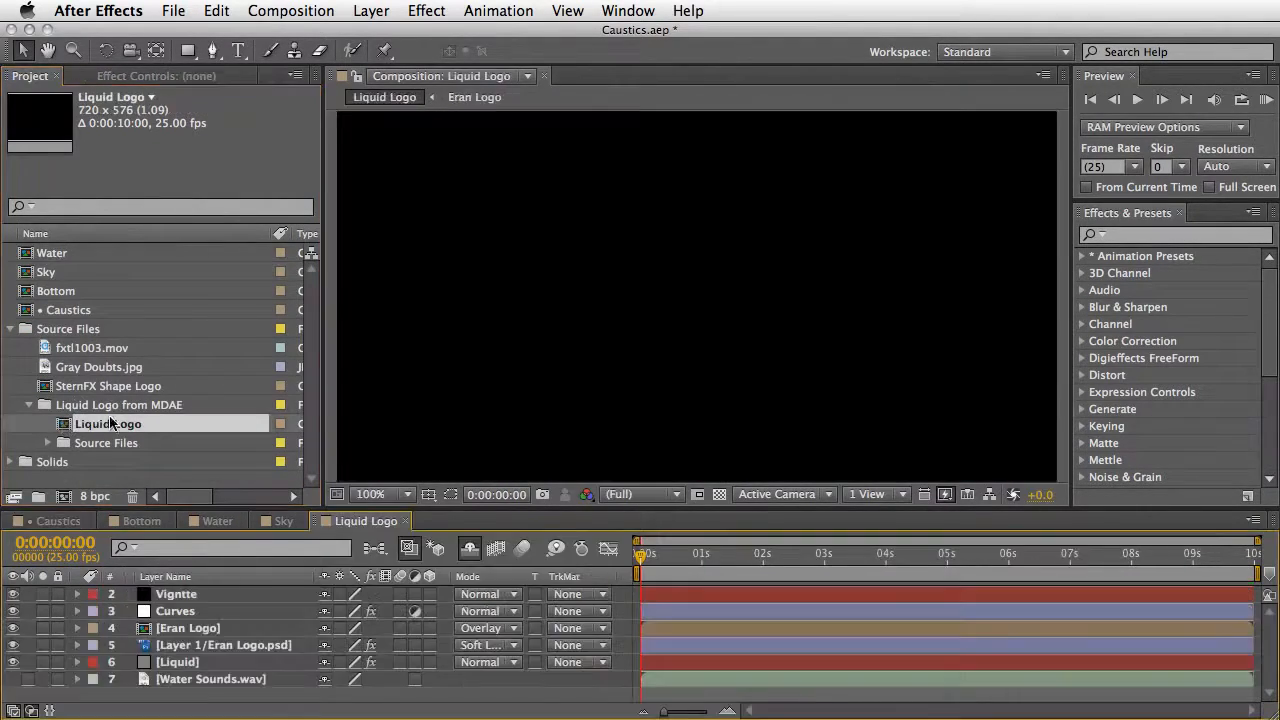
Step: Preview the Liquid Logo composition, return to its start and play it with the composition view maximized
key("space")
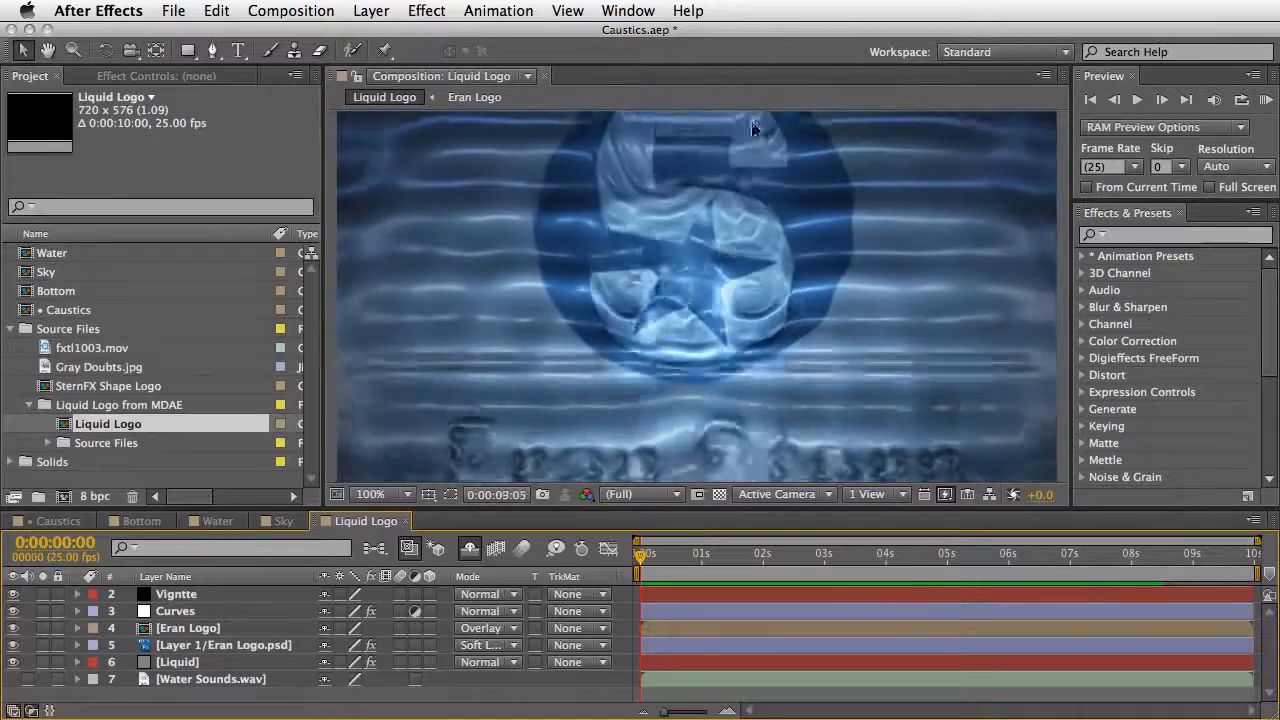
left_click(641, 558)
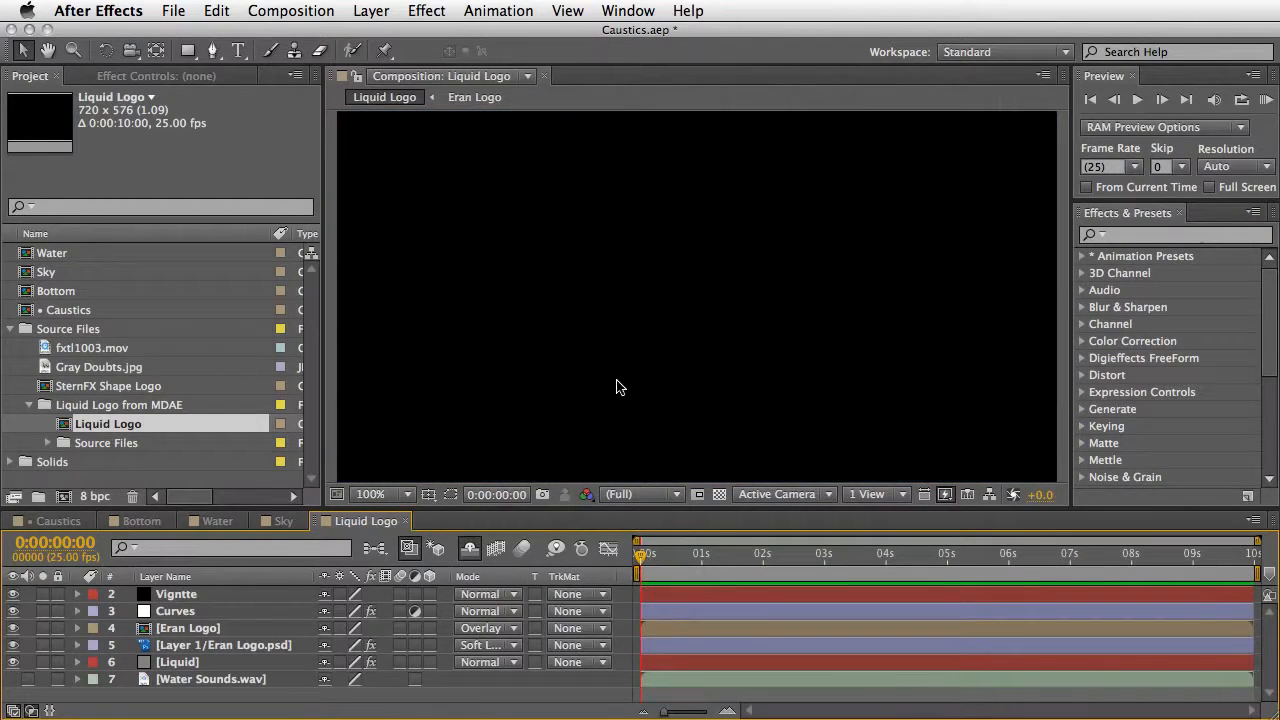
key("grave")
key("space")
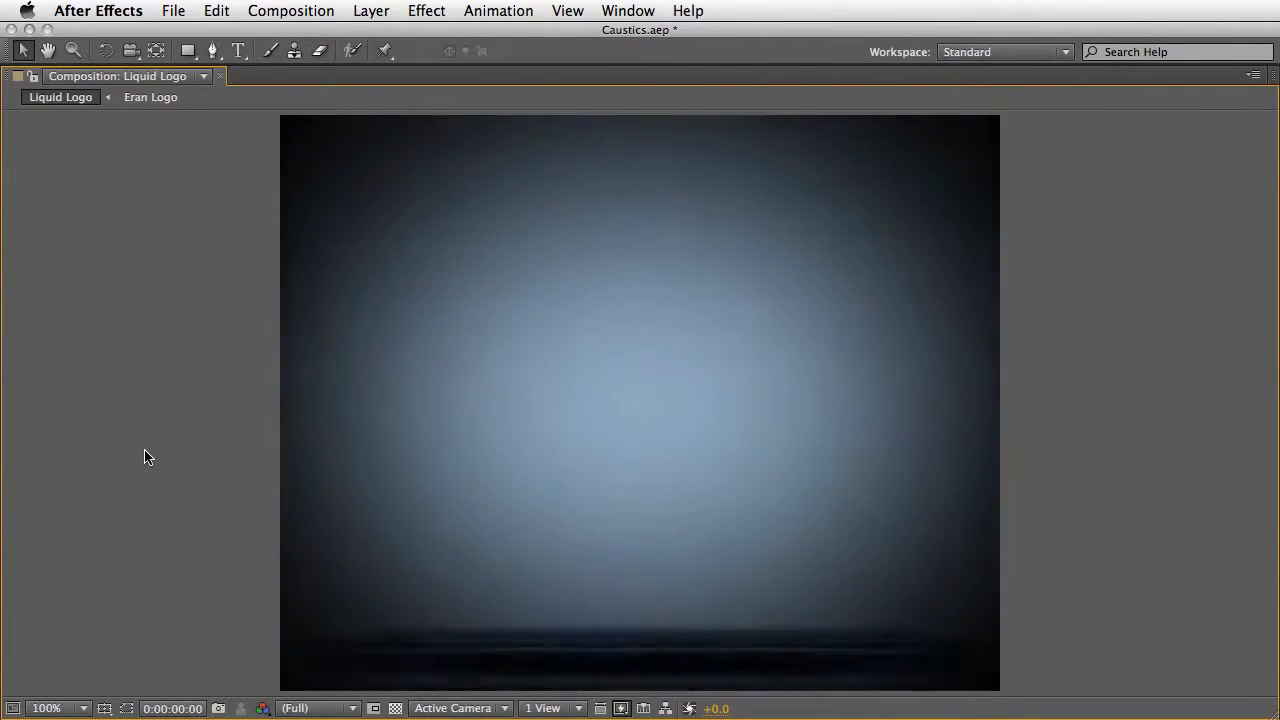